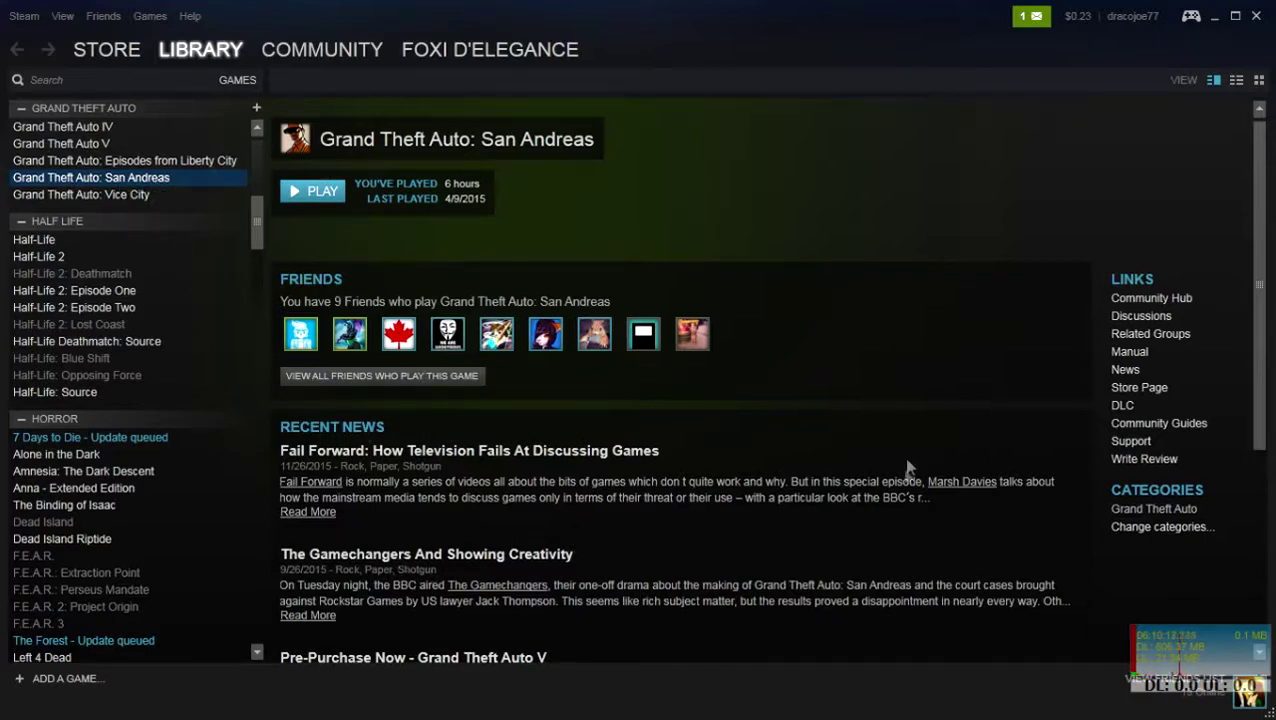
Review the San Andreas library page (6 hours played, last played 4/9/2015), then close Steam.
scroll(410, 440, down, 5)
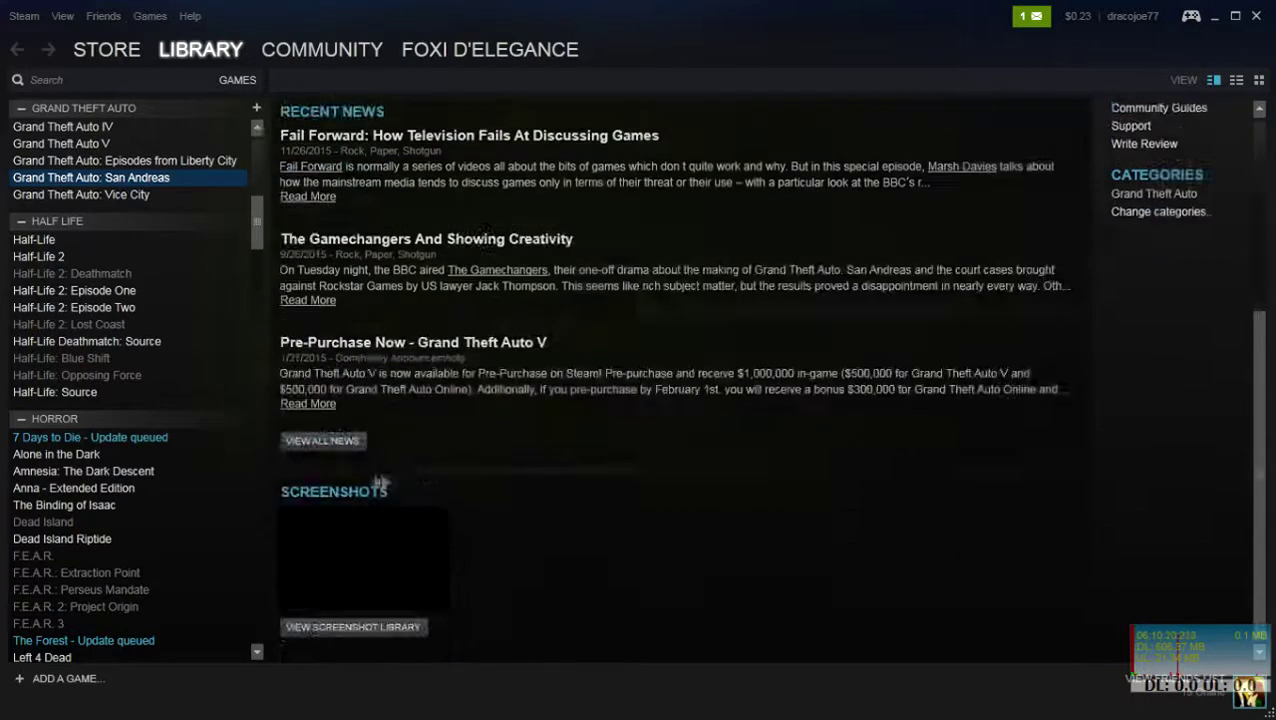
scroll(395, 470, up, 5)
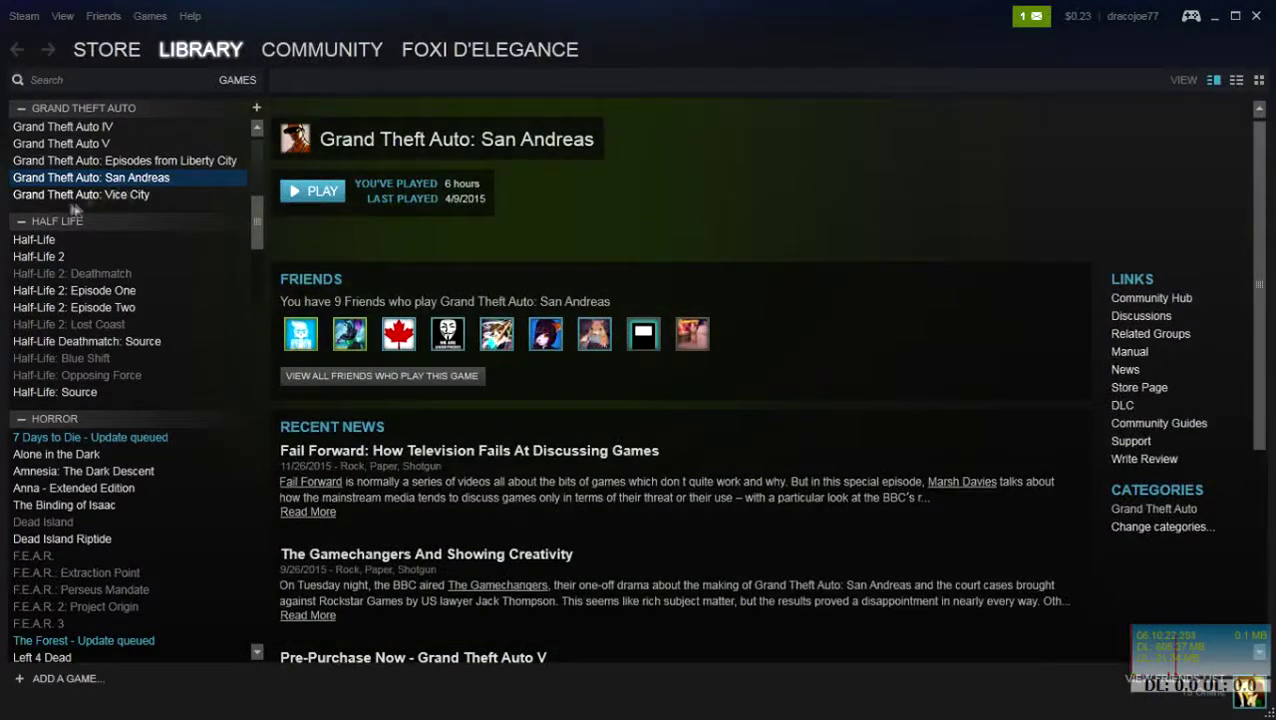
mouse_move(900, 715)
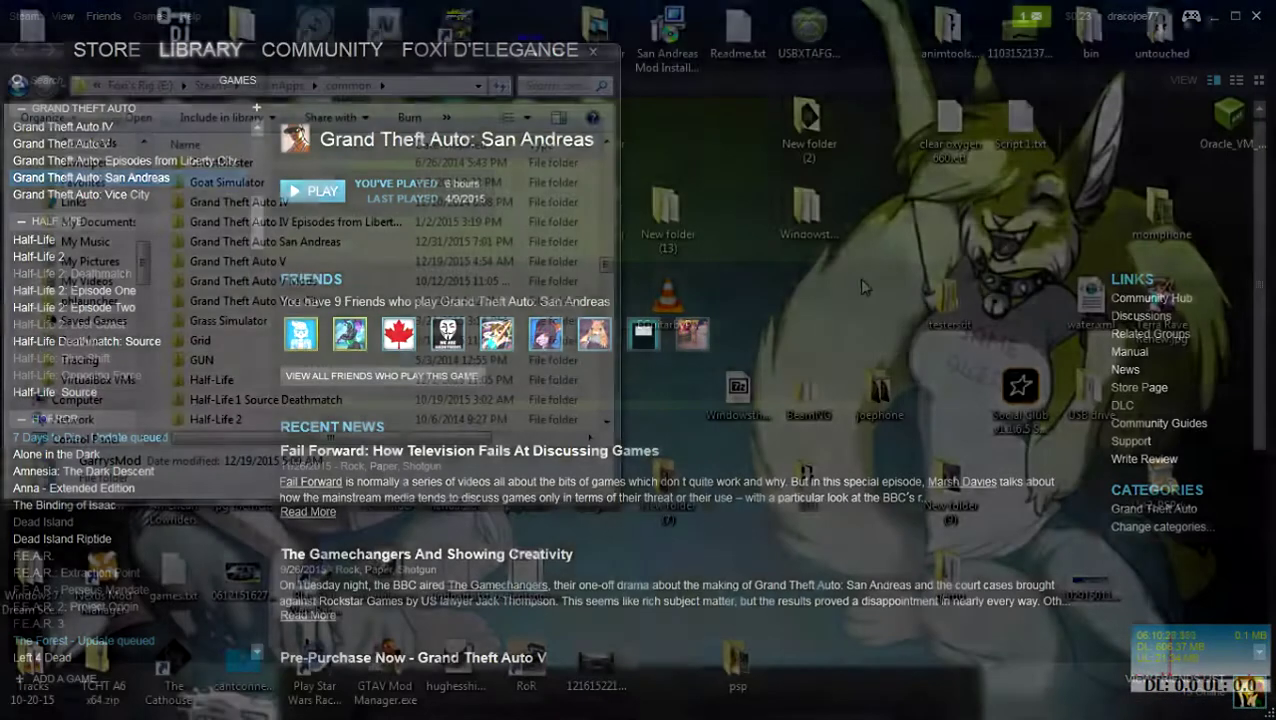
key(alt+F4)
Open the Grand Theft Auto San Andreas folder in SteamApps\common and shift the Explorer window right.
click(272, 340)
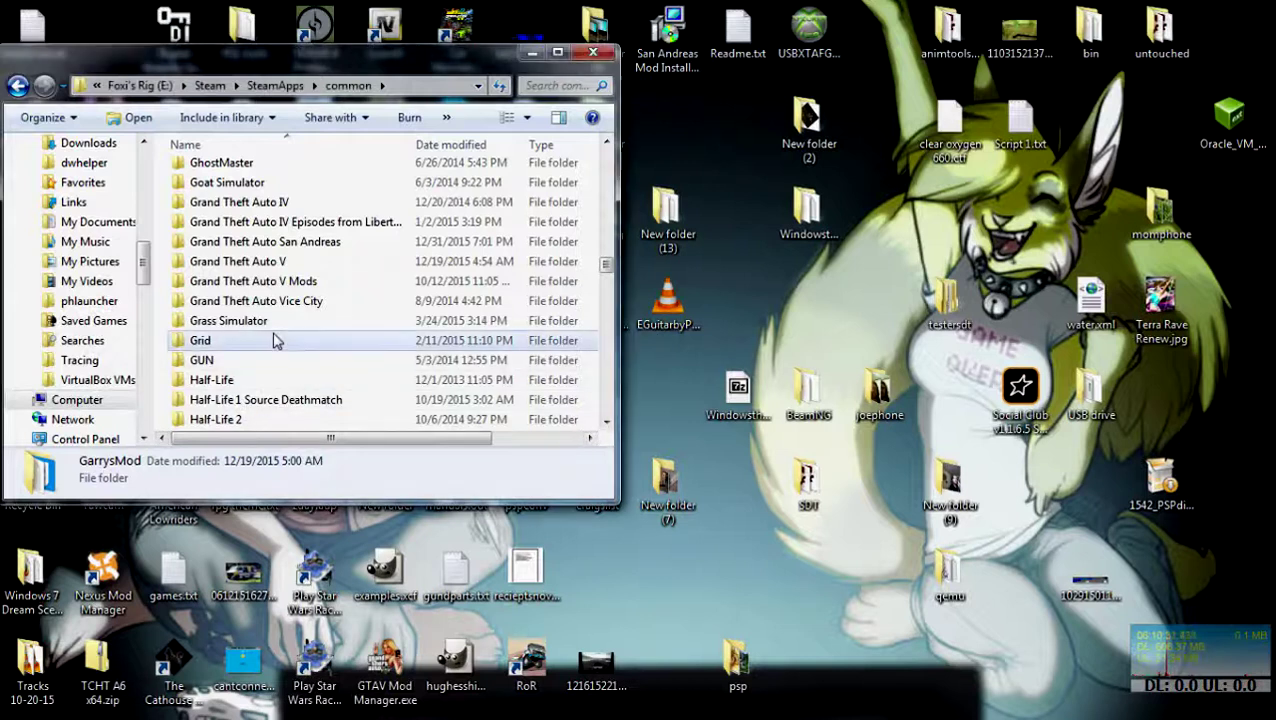
double_click(290, 243)
scroll(240, 300, down, 1)
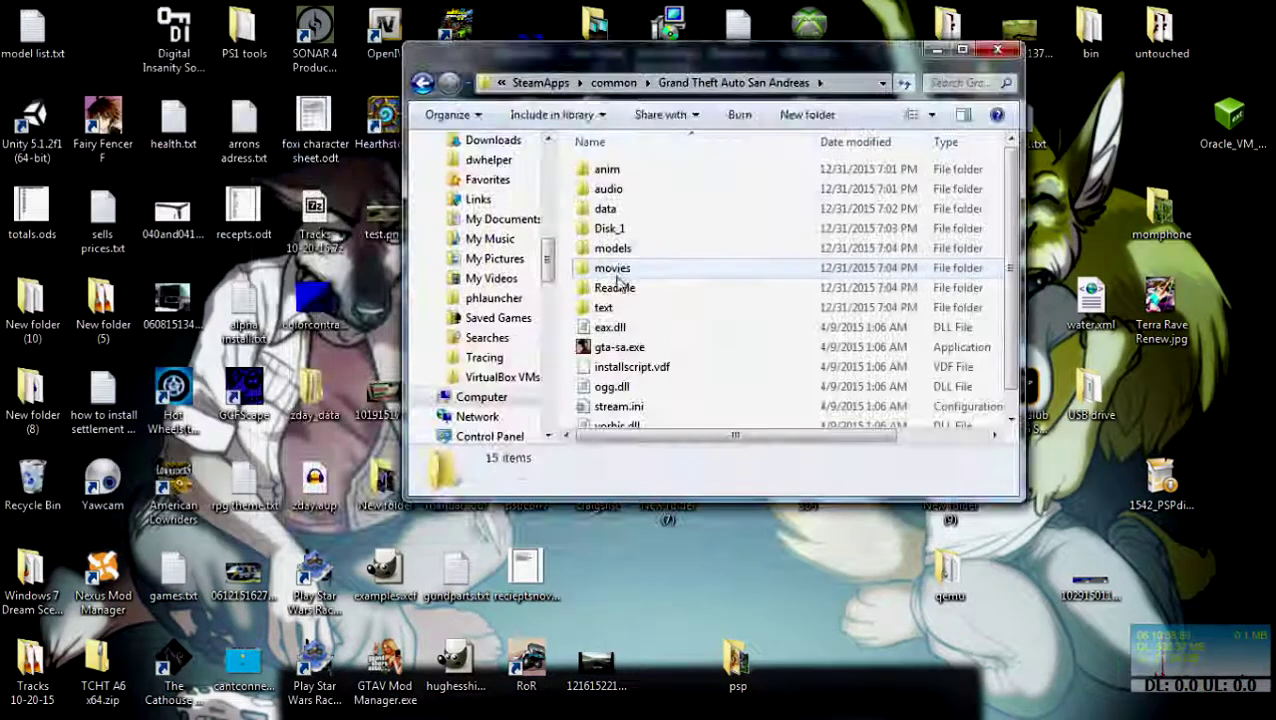
click(612, 238)
scroll(700, 290, up, 1)
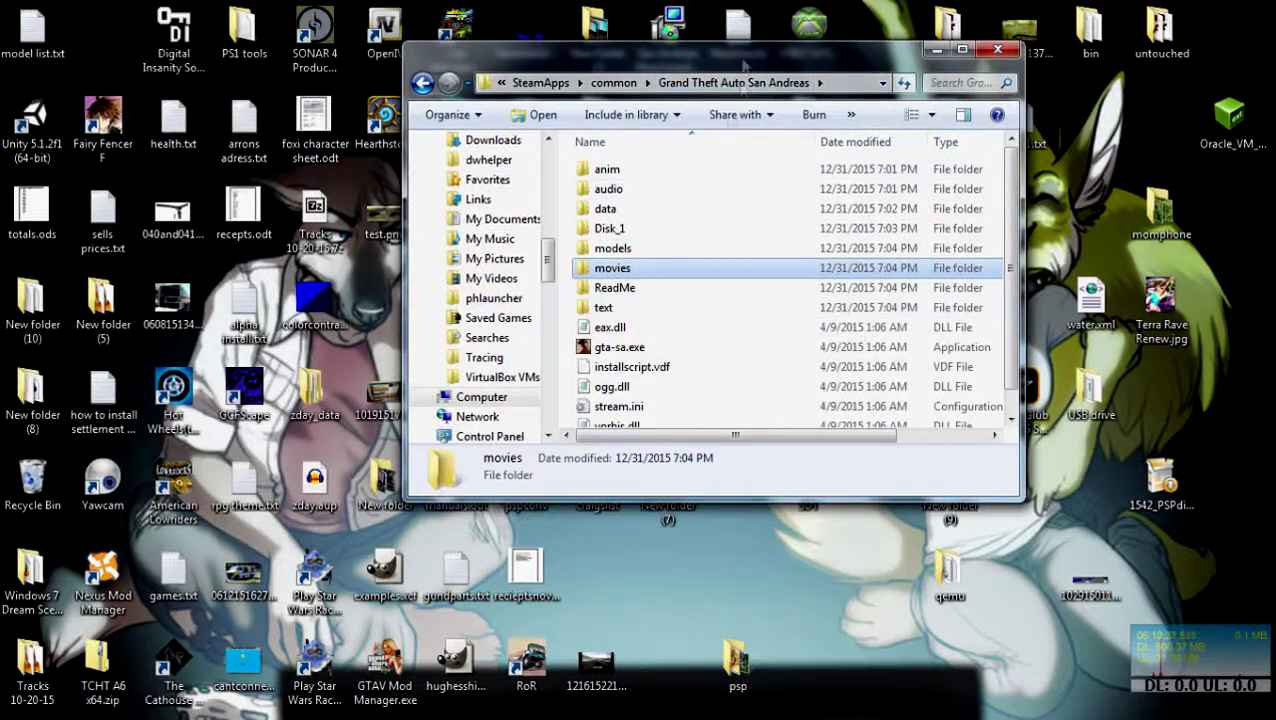
drag(690, 58, 790, 72)
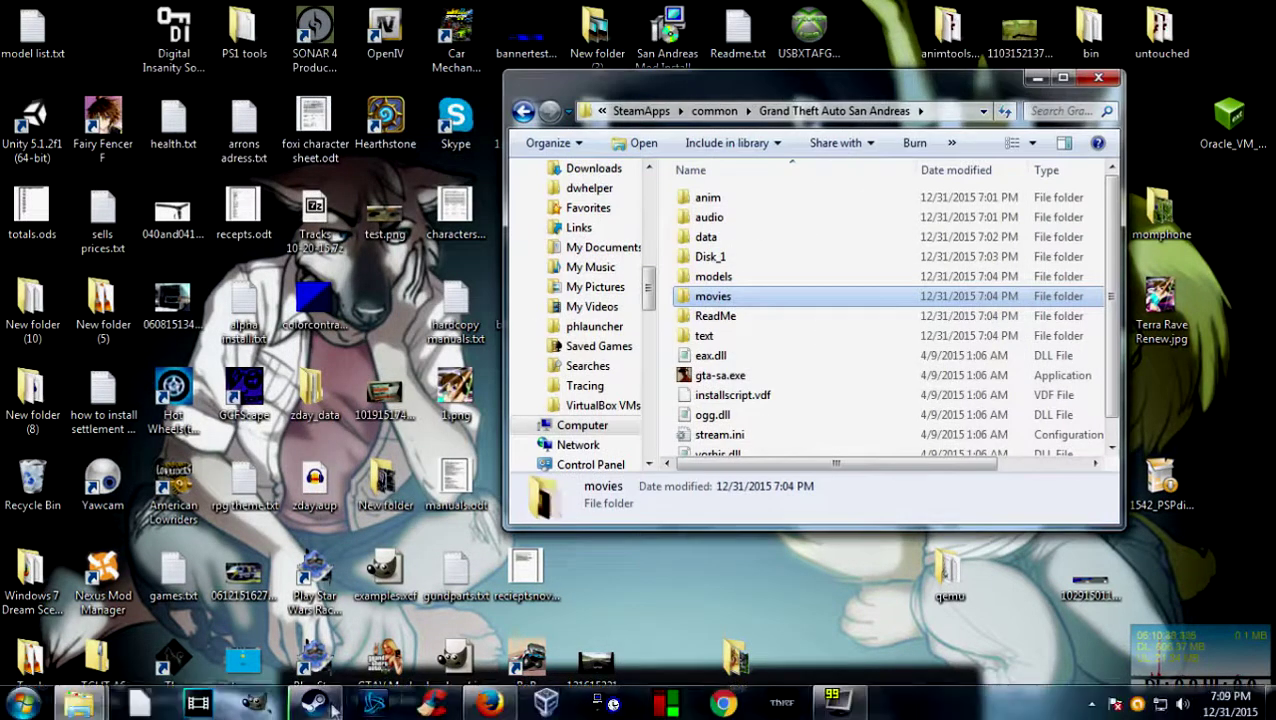
click(315, 703)
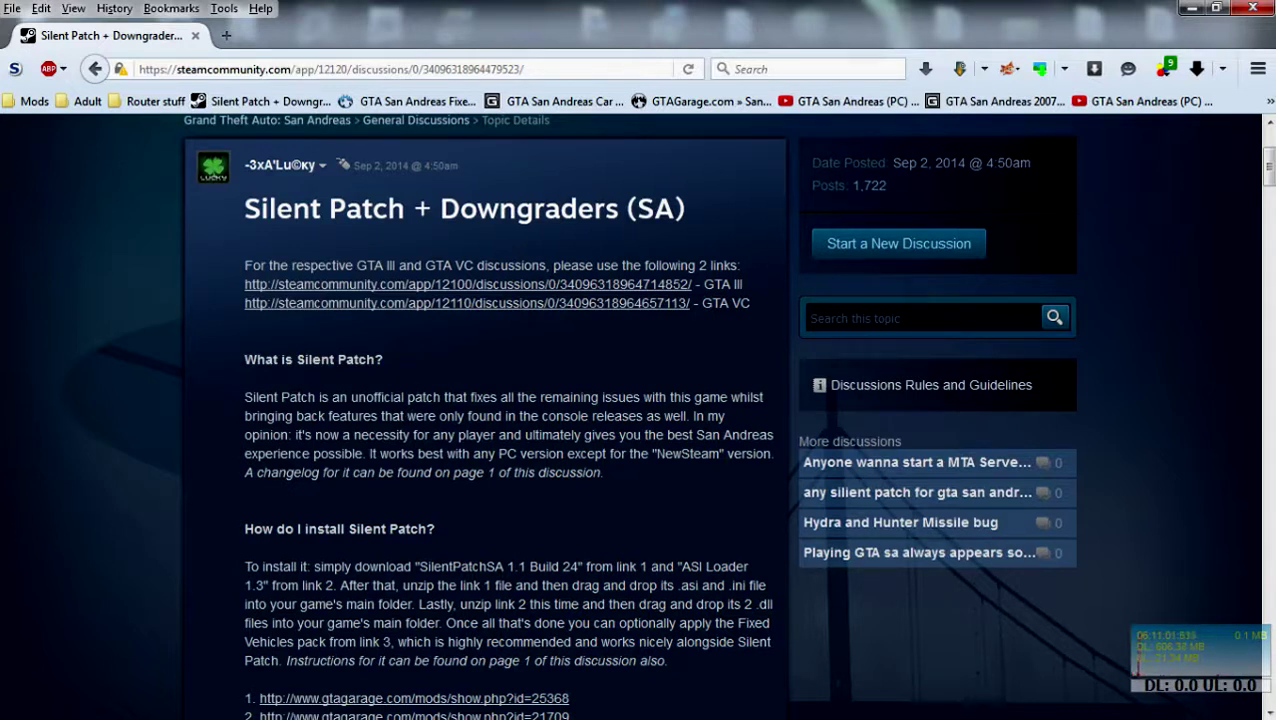
Save the 1.2 GB GTASA_12-9-14_Steam_to_V1_DG.exe downgrader from the discussion's gzwn.net link.
click(1191, 8)
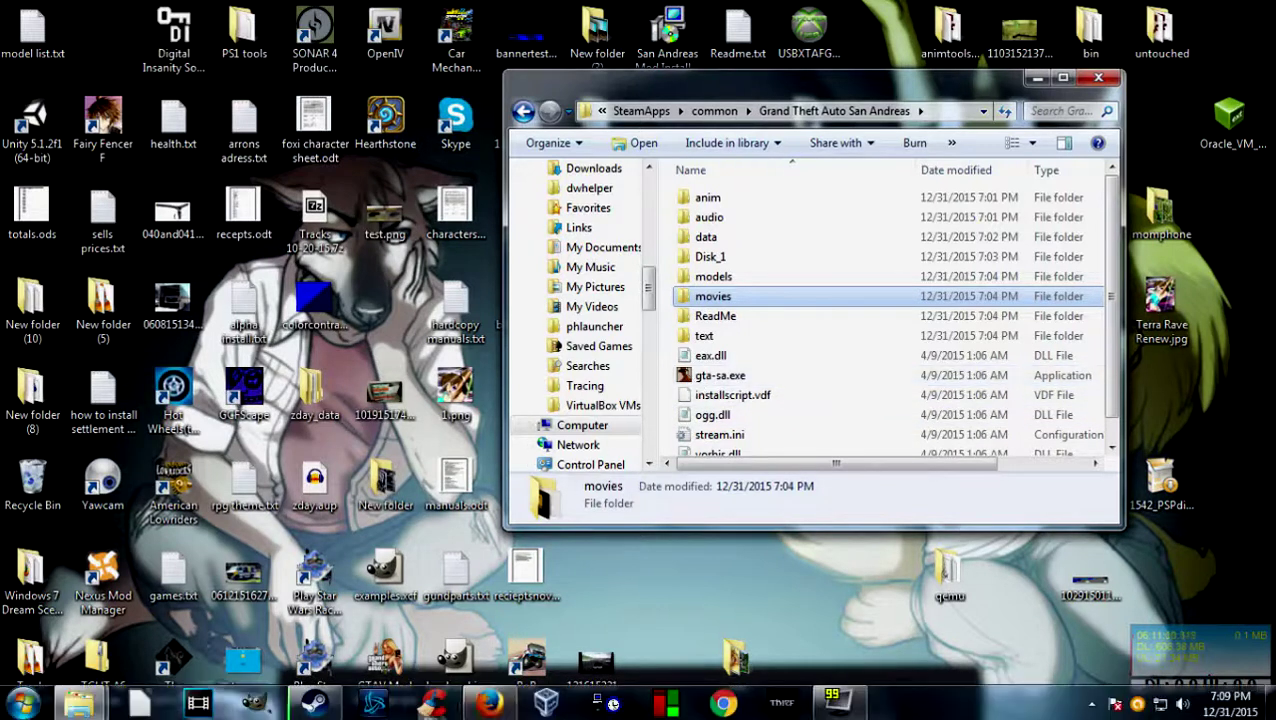
click(488, 710)
scroll(328, 472, down, 1)
scroll(328, 472, up, 3)
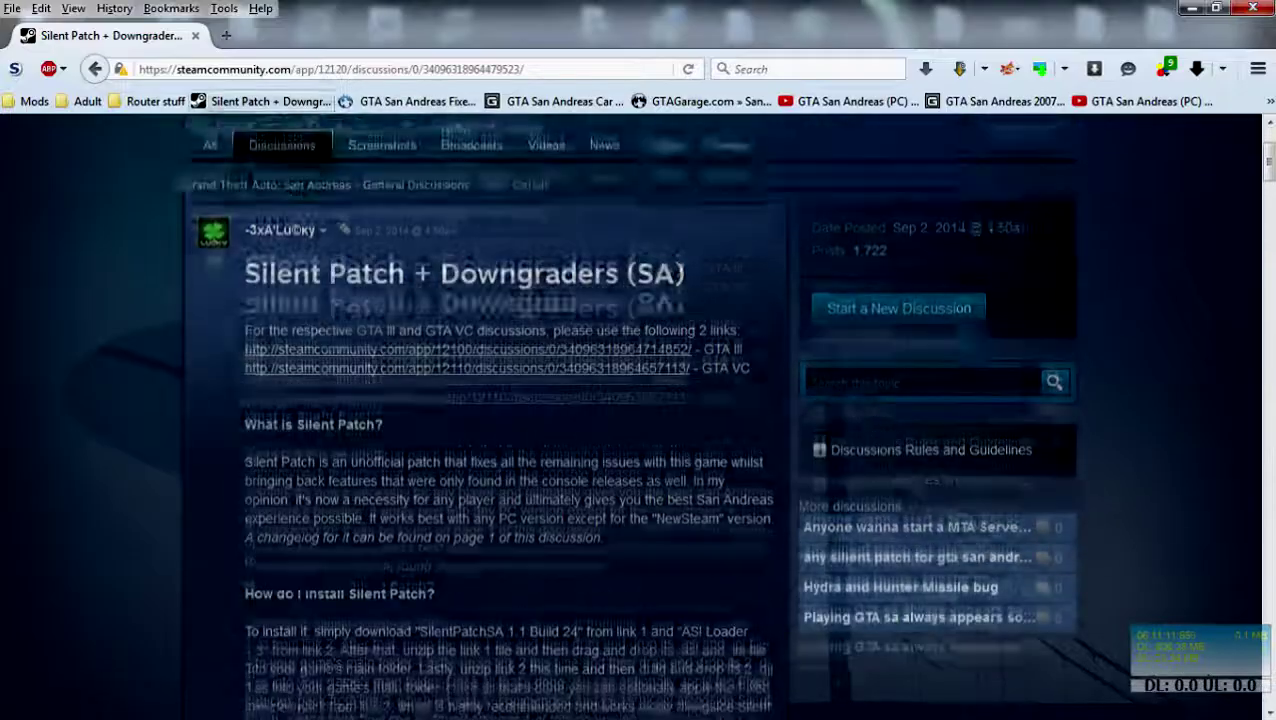
scroll(328, 472, down, 3)
scroll(407, 464, down, 3)
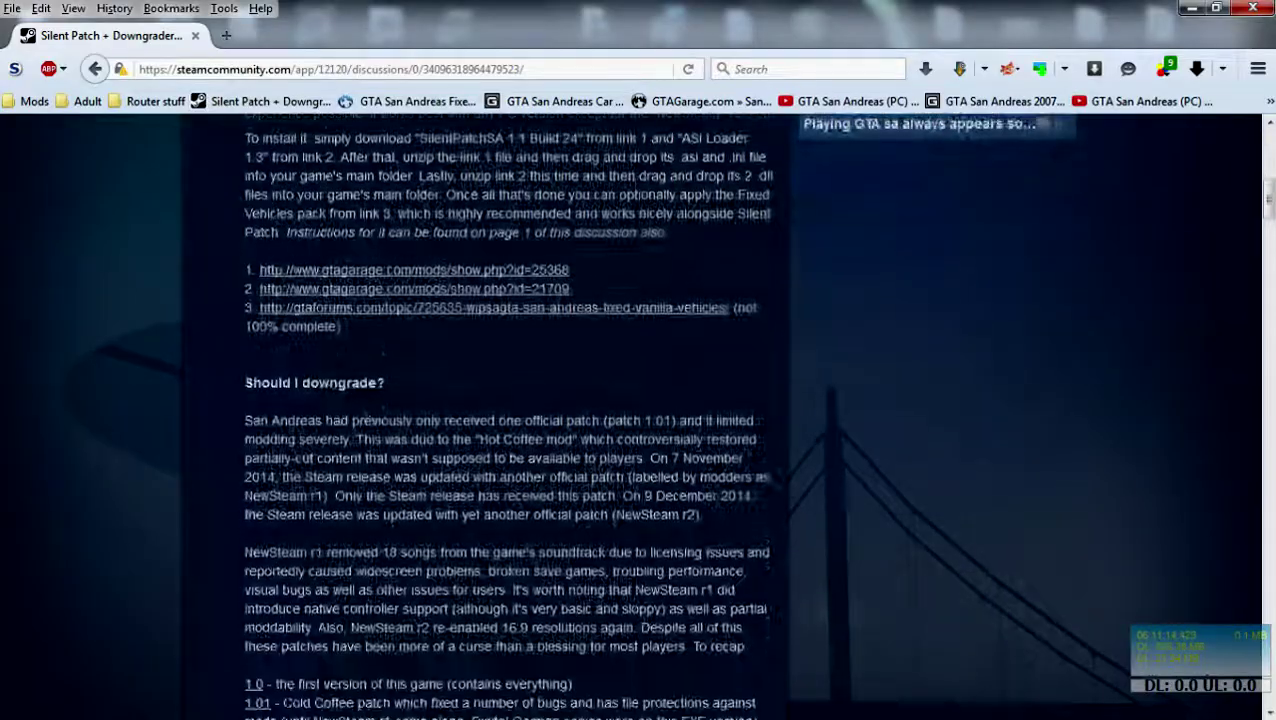
scroll(383, 276, up, 2)
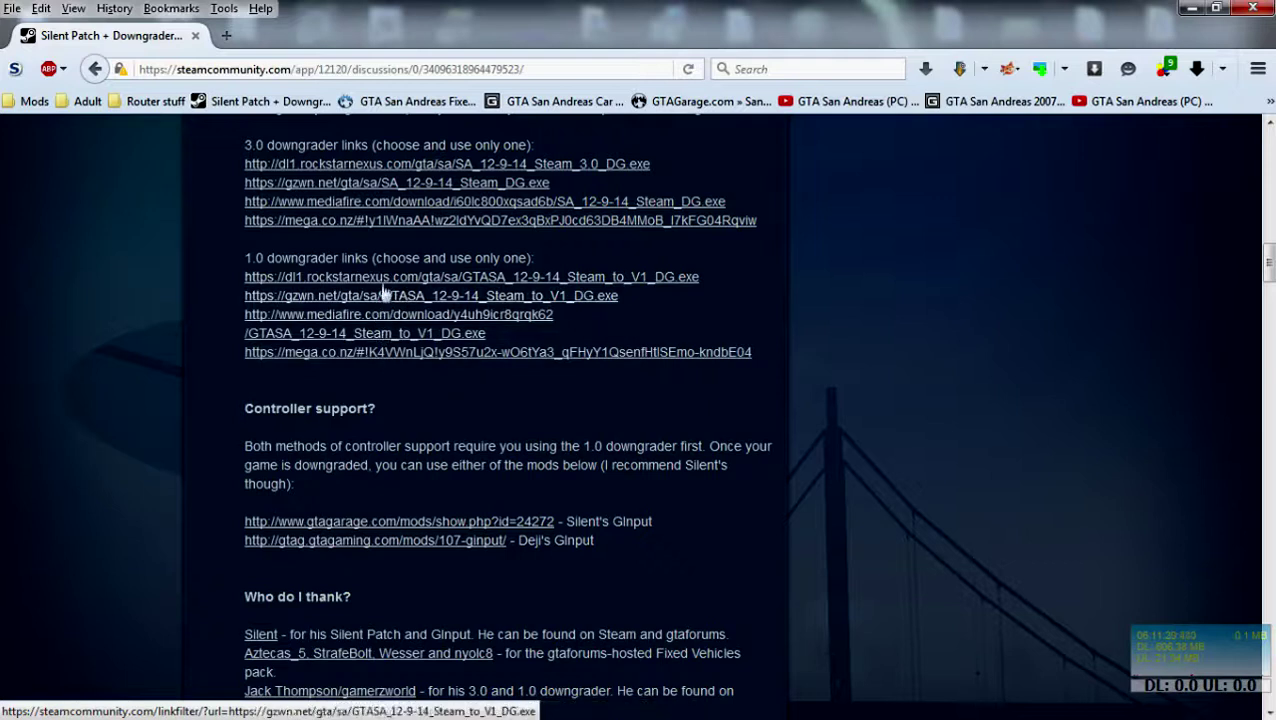
click(354, 298)
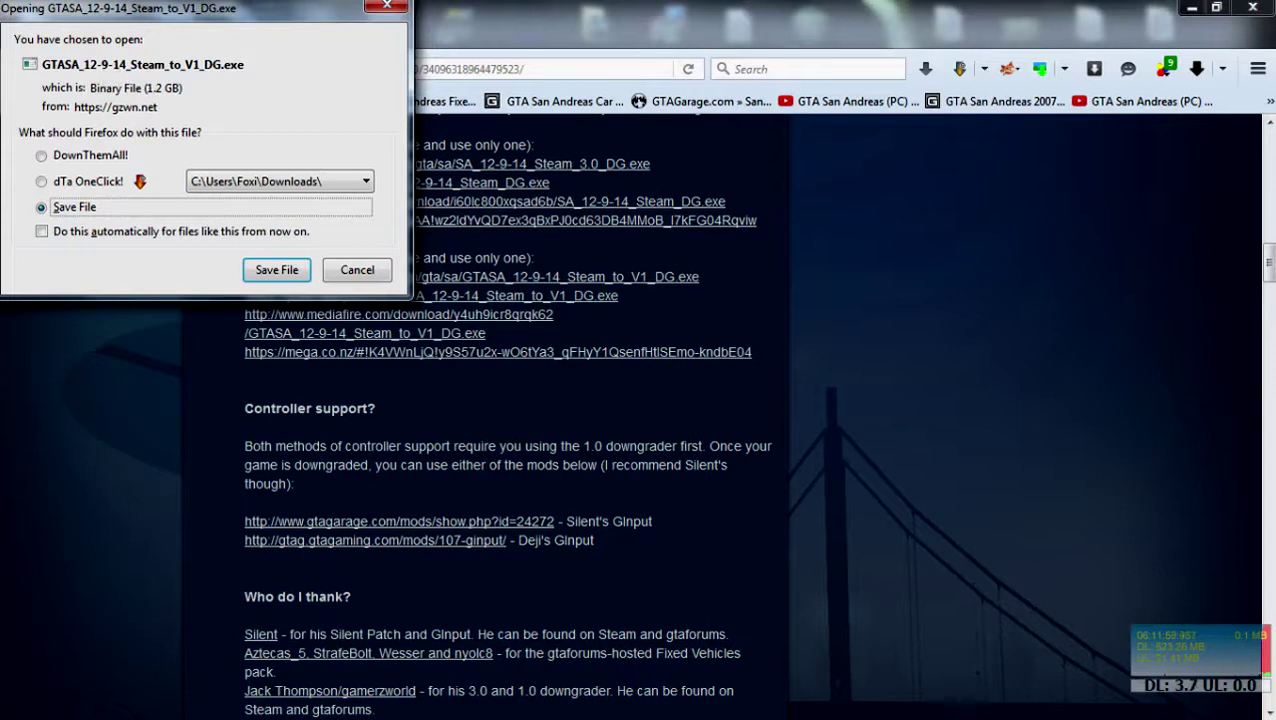
click(357, 271)
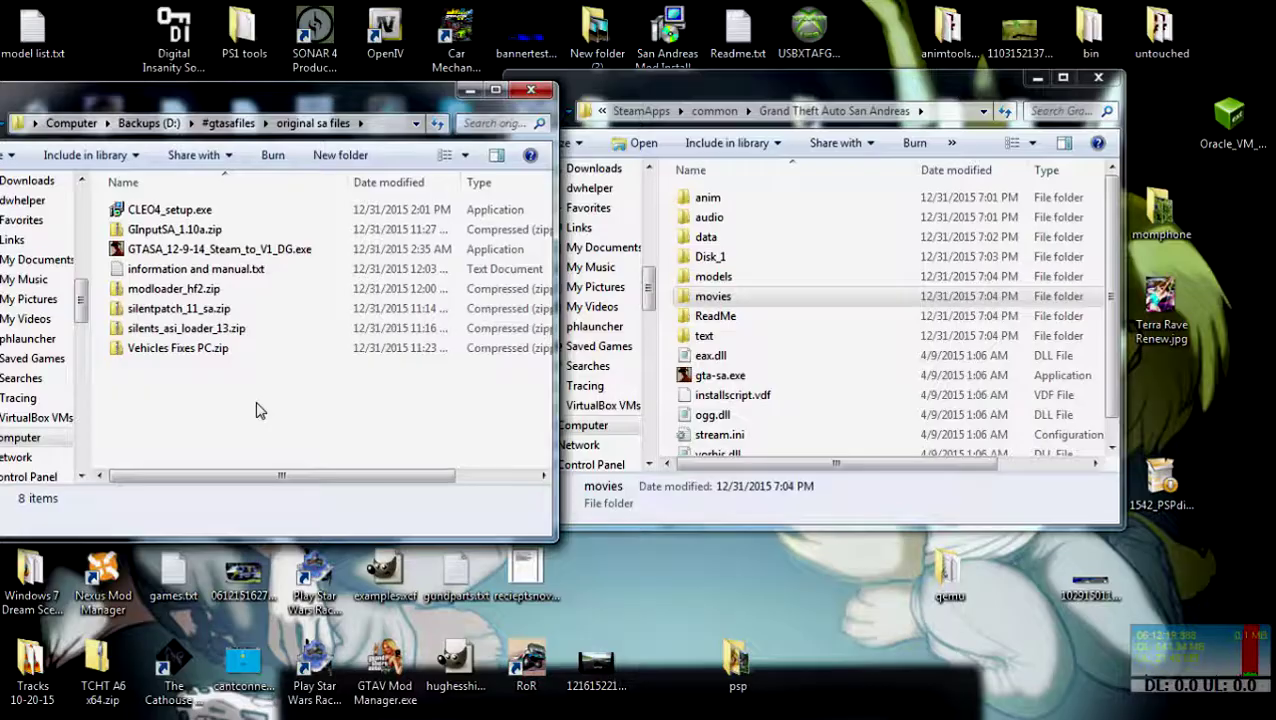
Launch GTASA_12-9-14_Steam_to_V1_DG.exe from original sa files, approving the security warning.
click(116, 250)
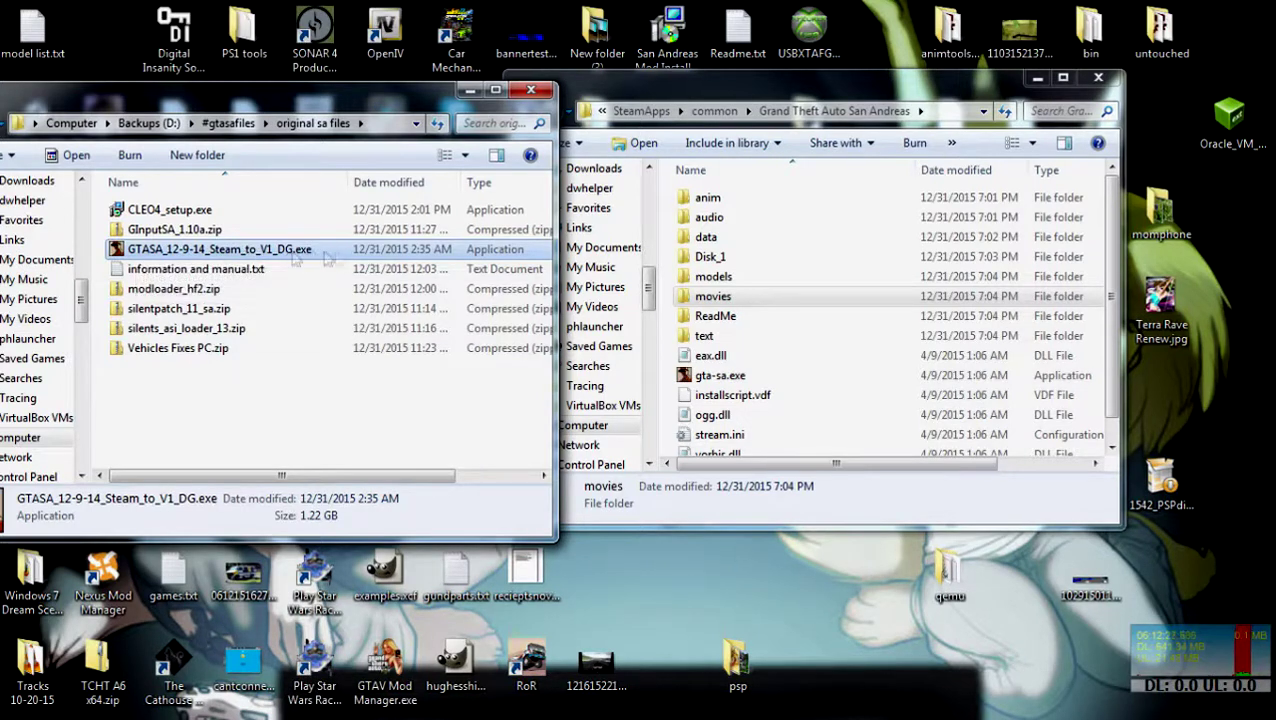
double_click(258, 250)
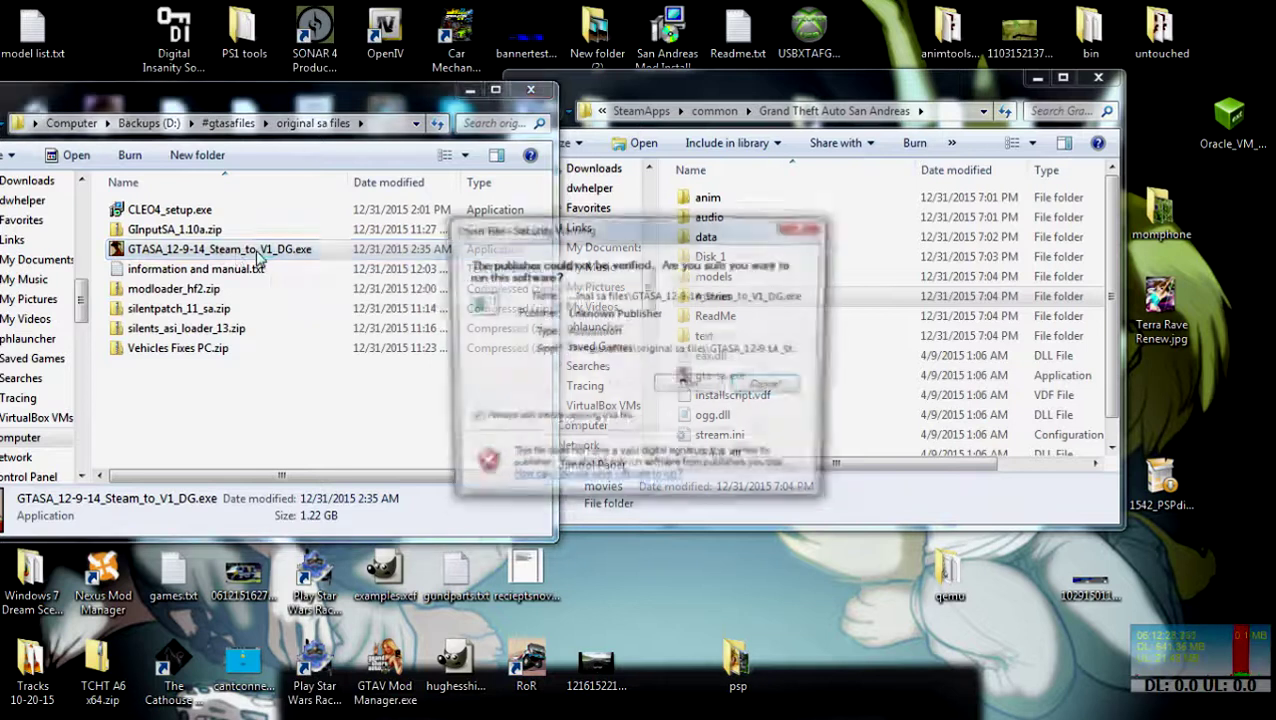
click(665, 388)
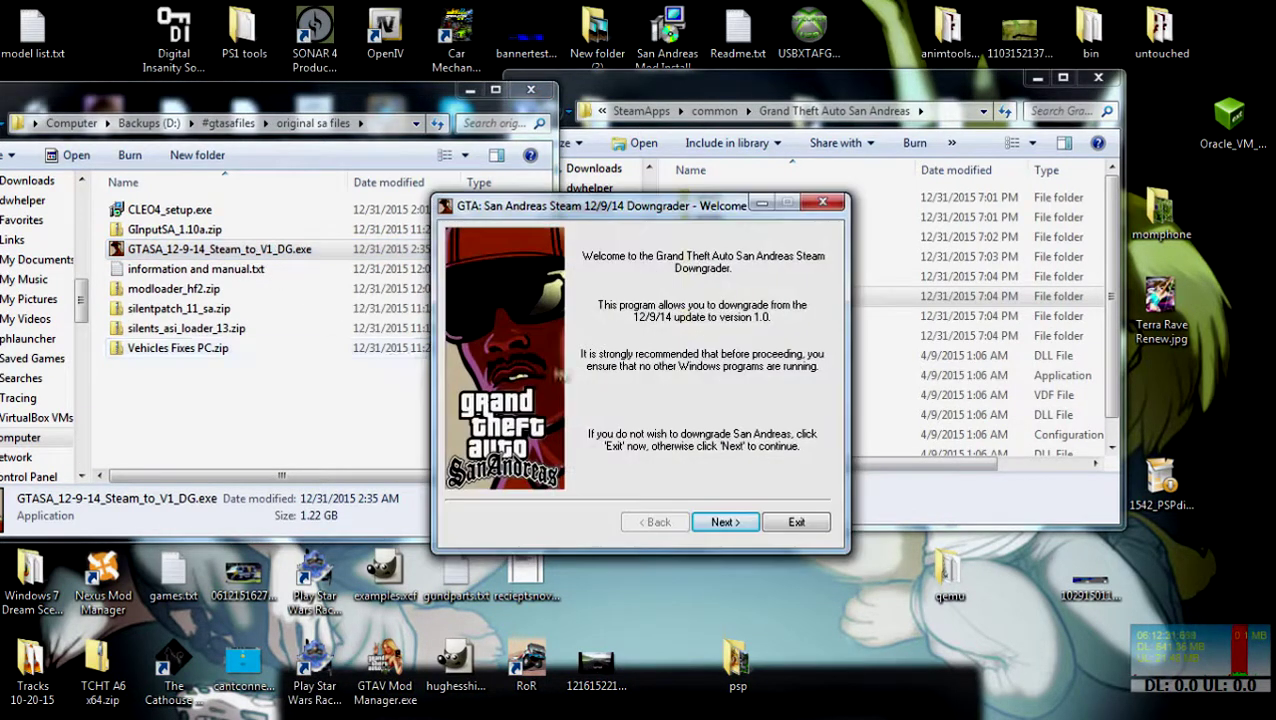
Close the original sa files window and advance the downgrader to its directory page.
right_click(258, 268)
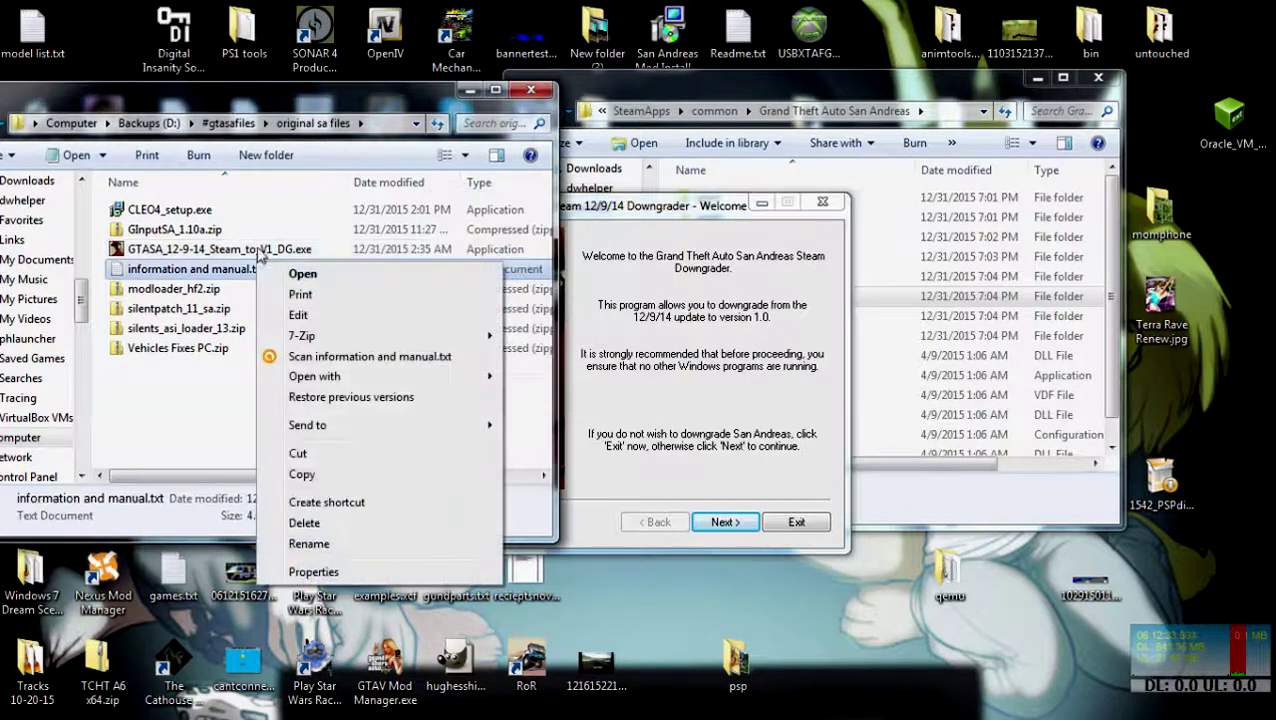
right_click(265, 249)
click(220, 466)
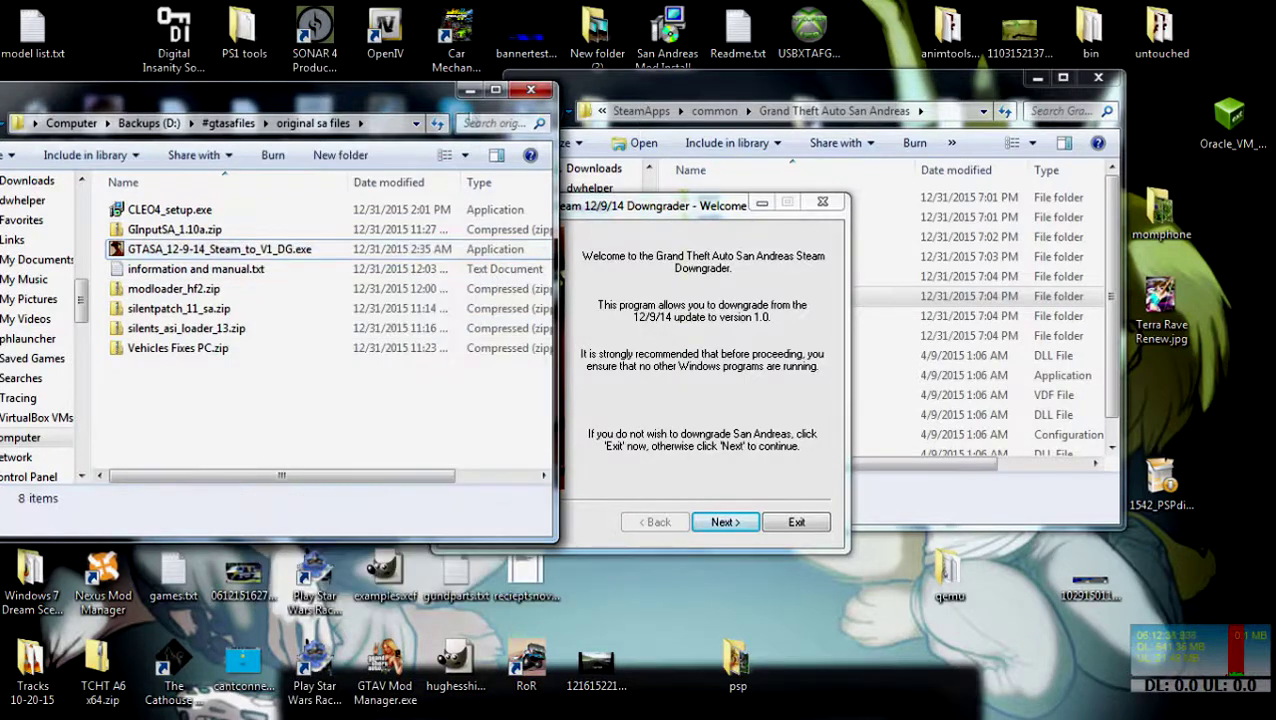
click(468, 89)
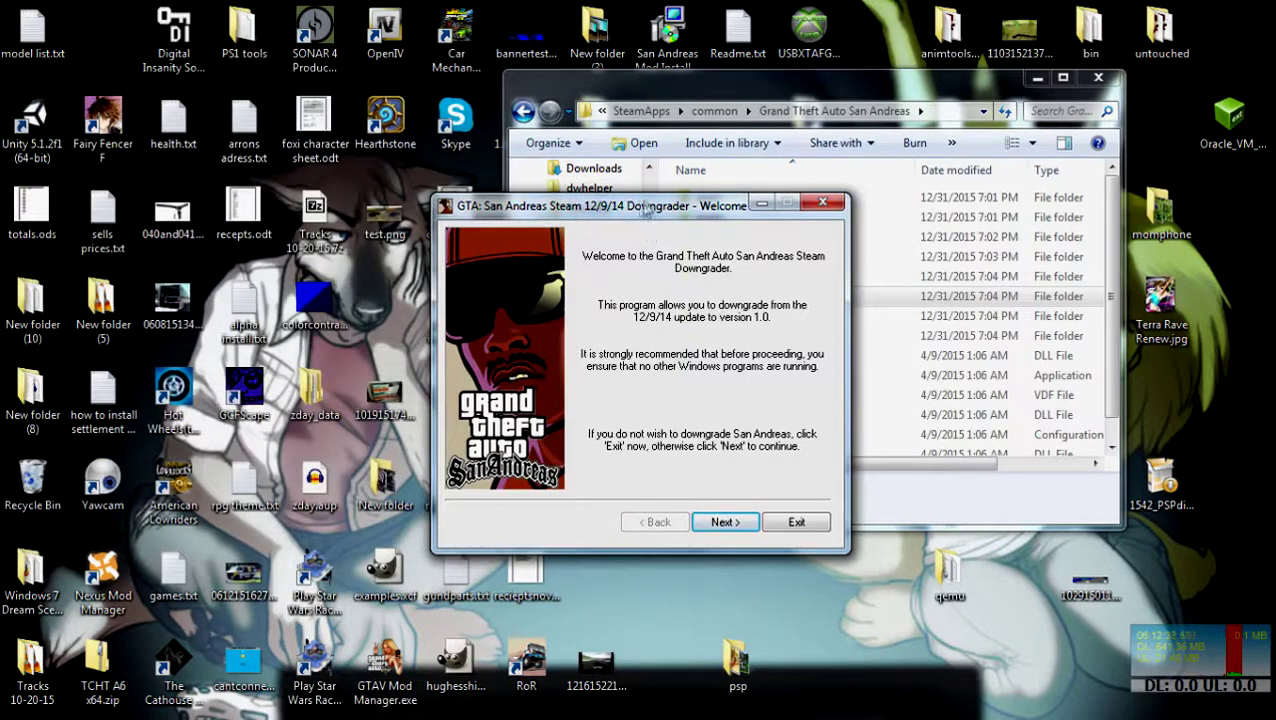
drag(646, 206, 332, 140)
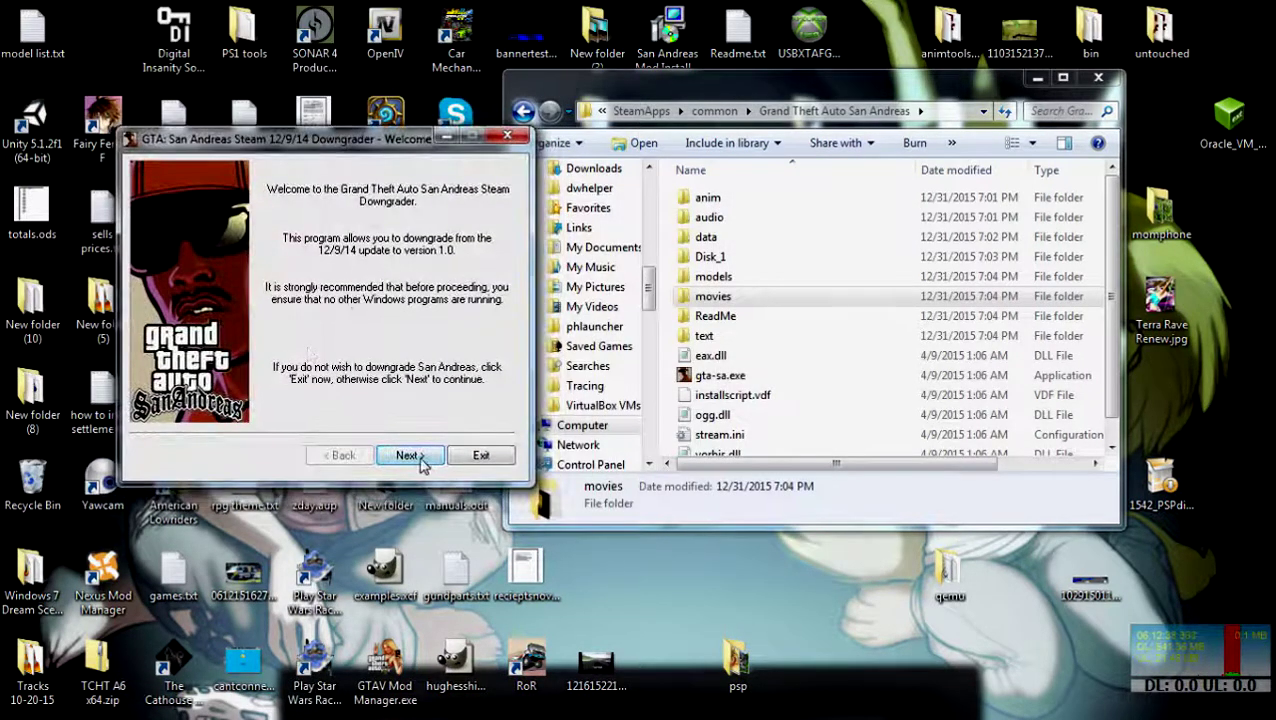
click(418, 458)
click(408, 455)
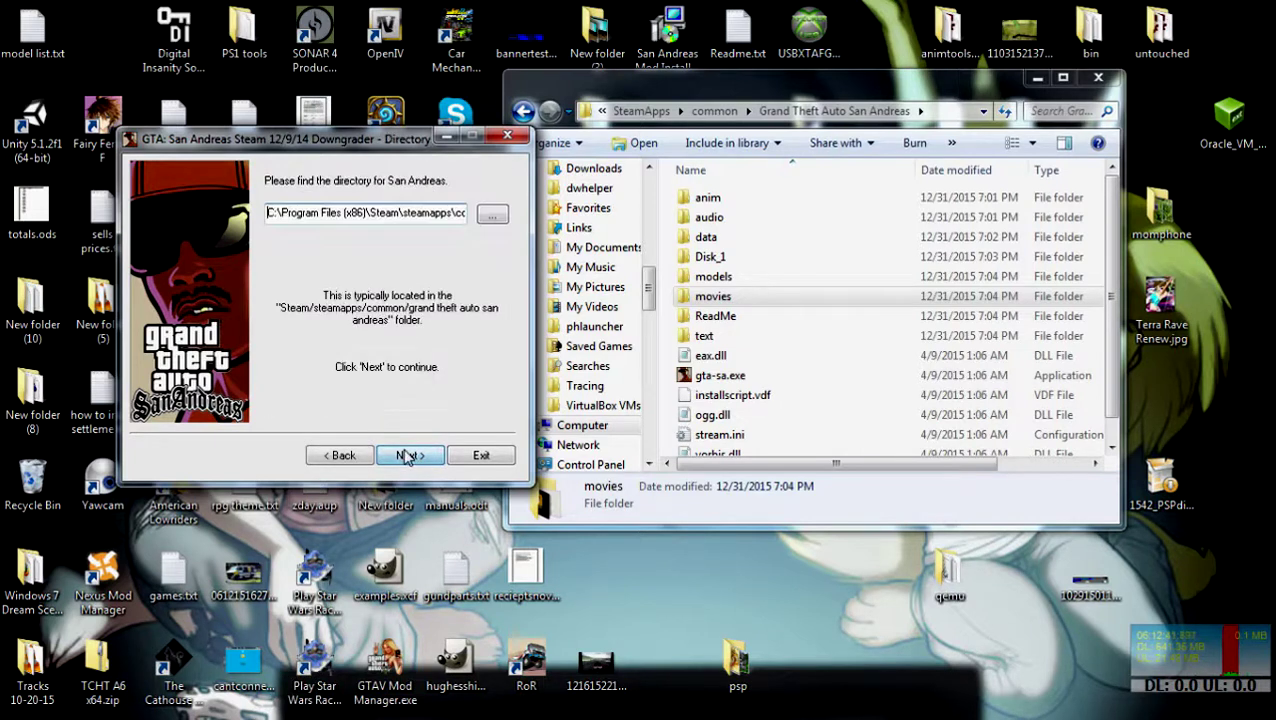
Browse the folder picker to E:\Steam\steamapps\common.
click(493, 216)
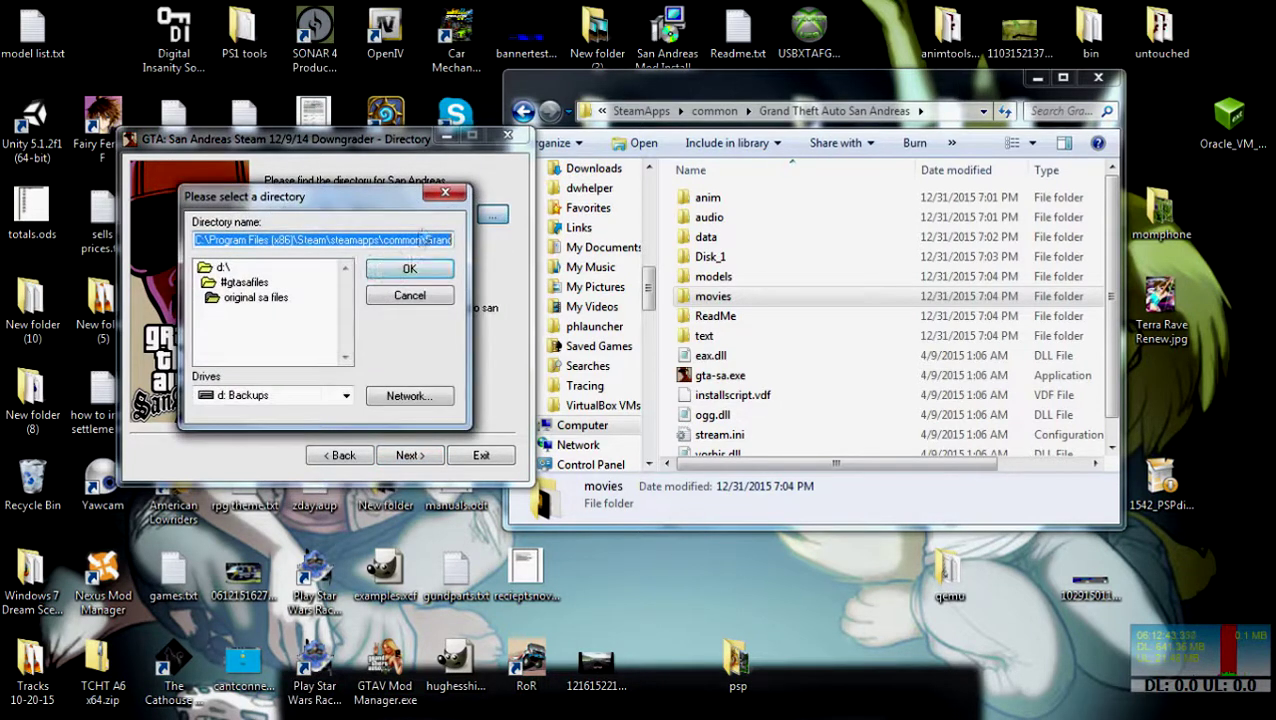
click(230, 396)
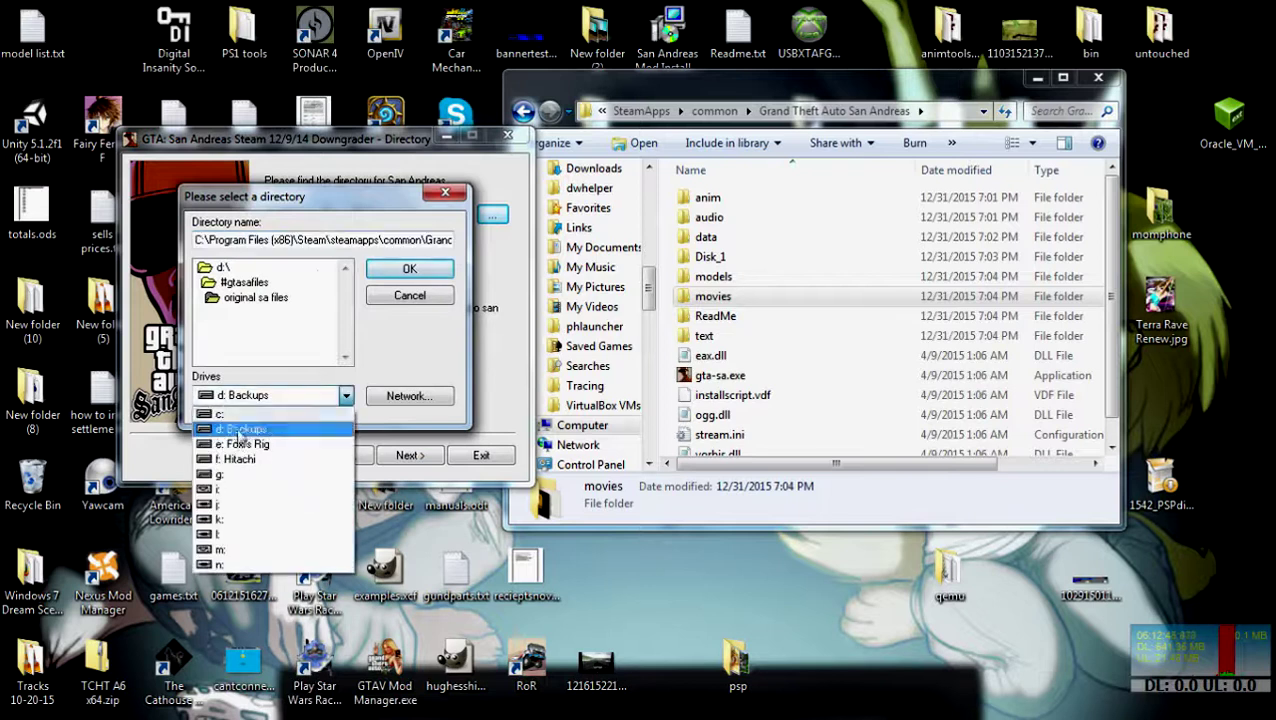
click(235, 442)
scroll(258, 330, down, 15)
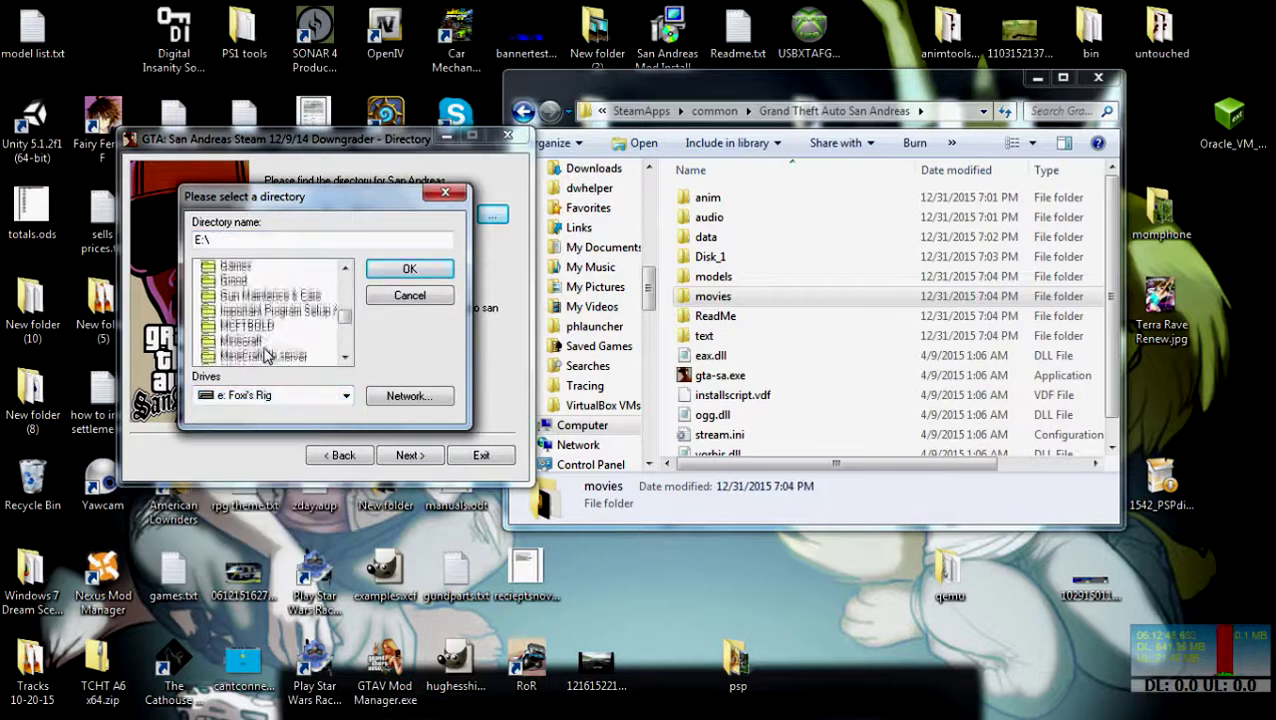
scroll(247, 305, up, 1)
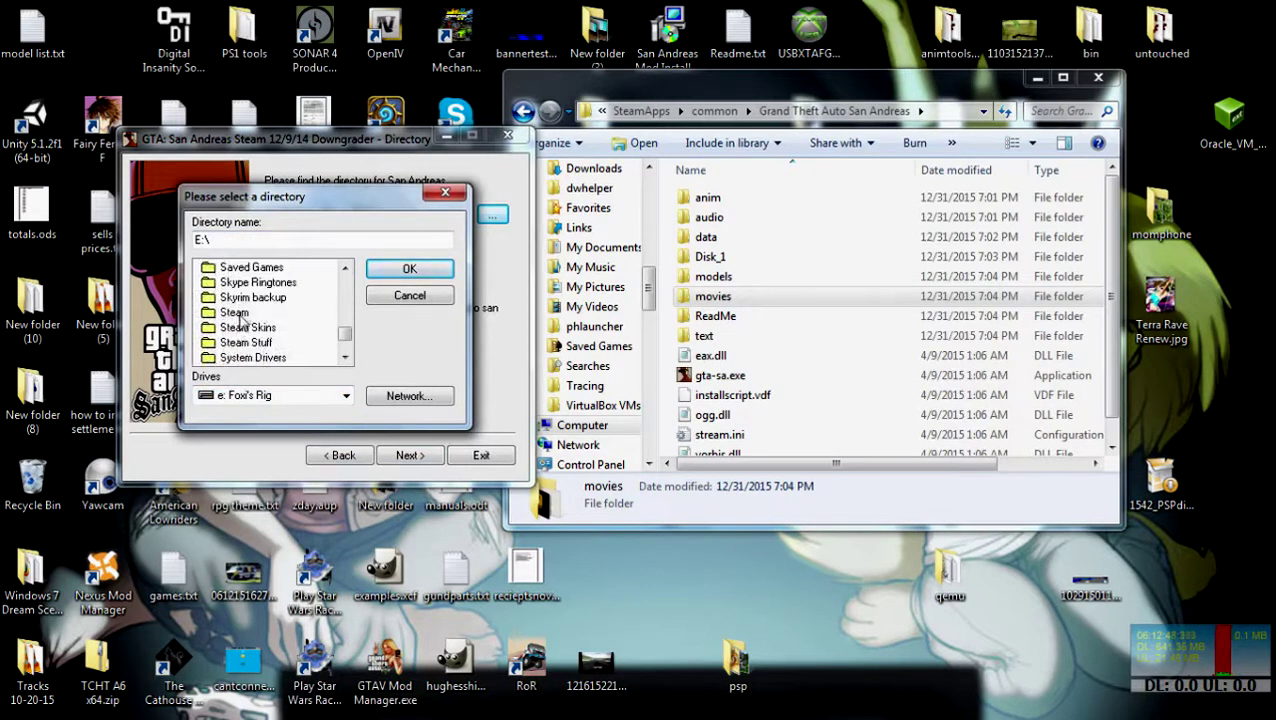
double_click(238, 314)
scroll(250, 320, down, 5)
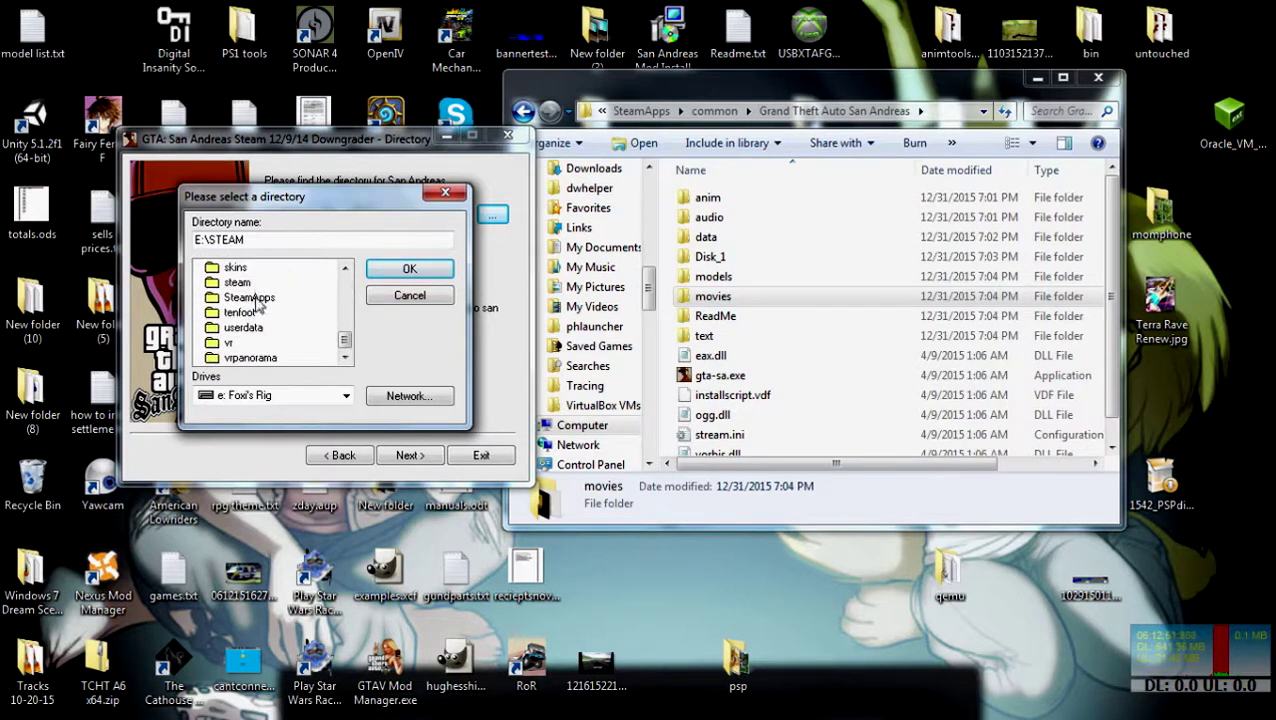
double_click(250, 297)
double_click(252, 312)
Choose the Grand Theft Auto San Andreas folder as the game directory and continue.
scroll(257, 340, down, 5)
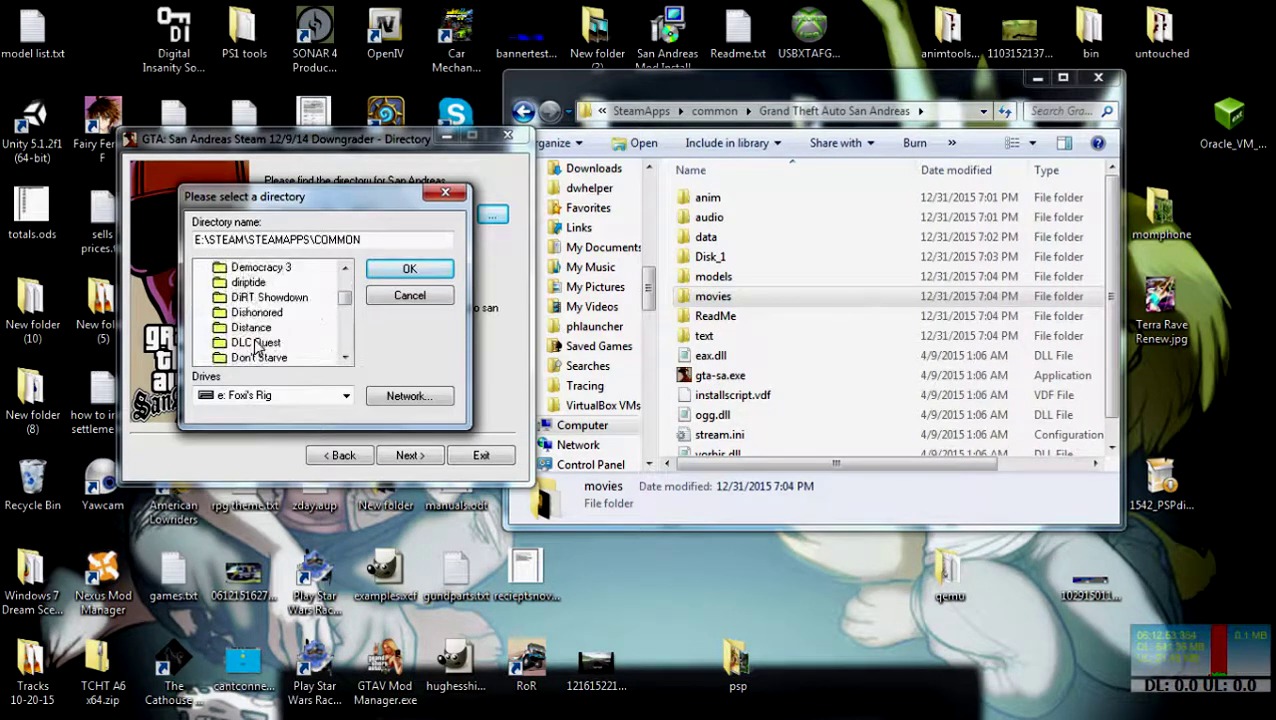
scroll(257, 345, down, 10)
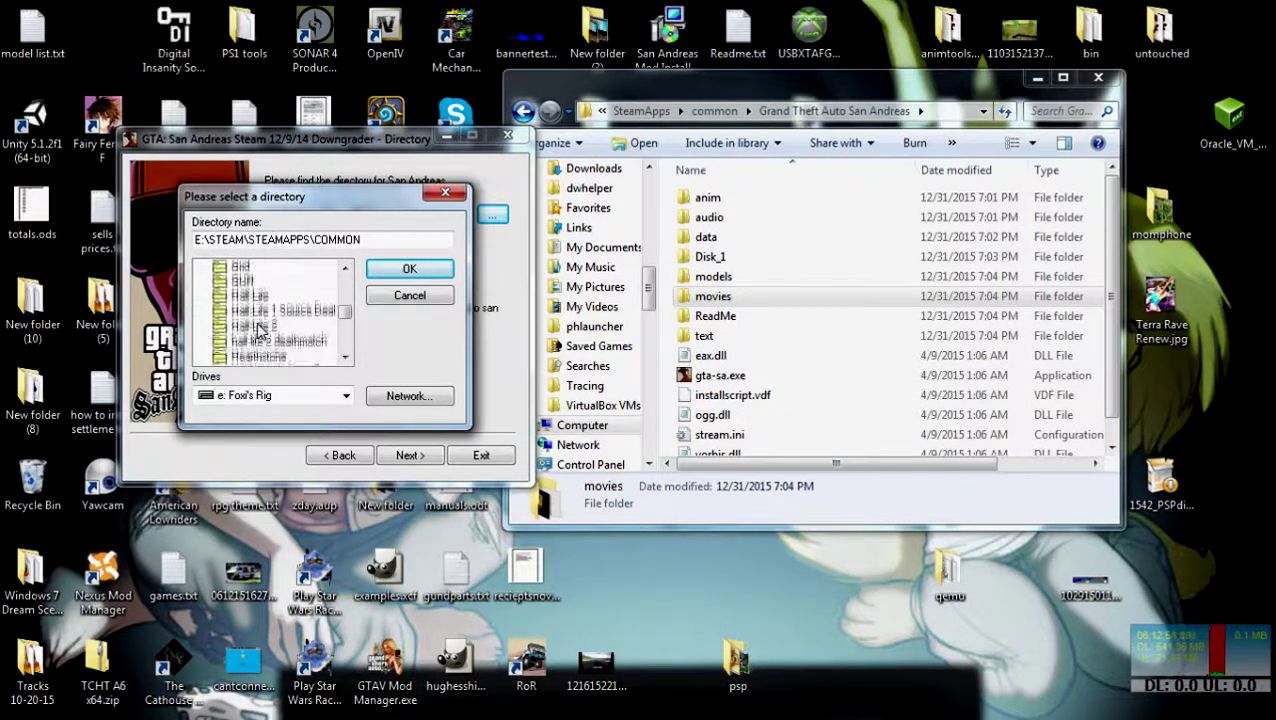
scroll(258, 330, up, 5)
double_click(283, 296)
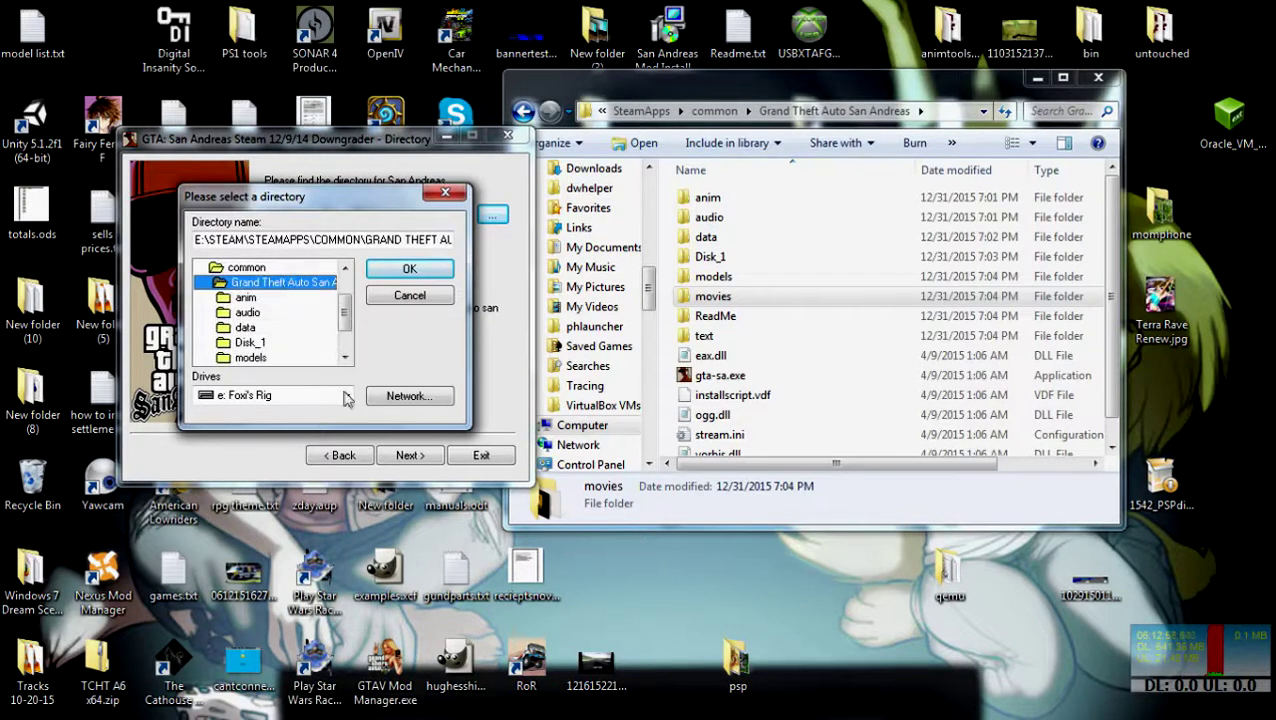
click(409, 269)
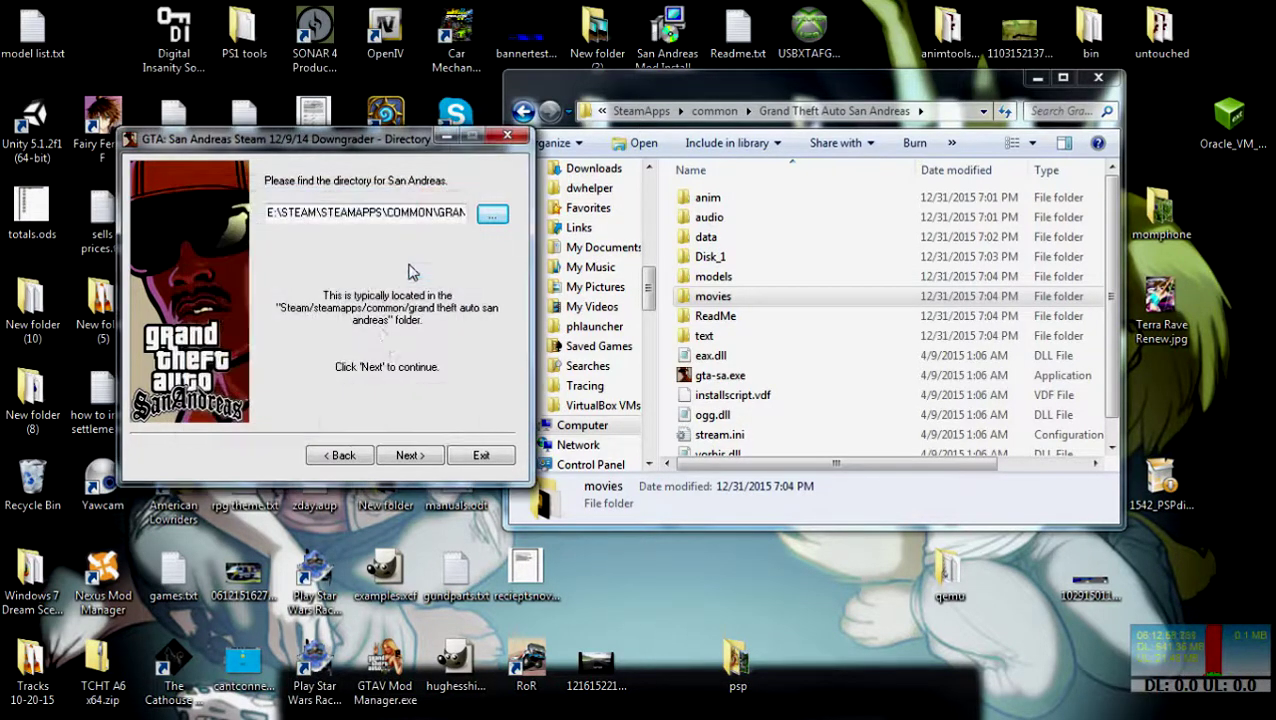
click(409, 455)
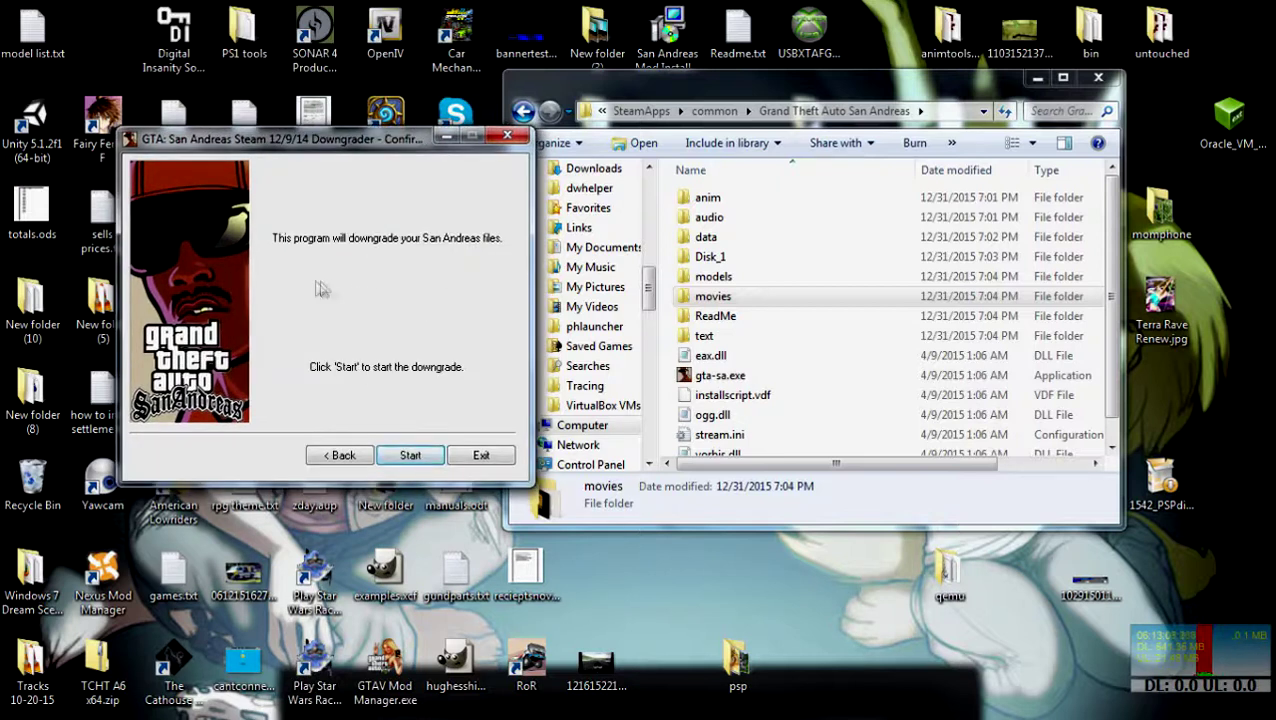
Start the downgrade, pass the success summary, and exit the Clickteam Patch Maker.
click(418, 457)
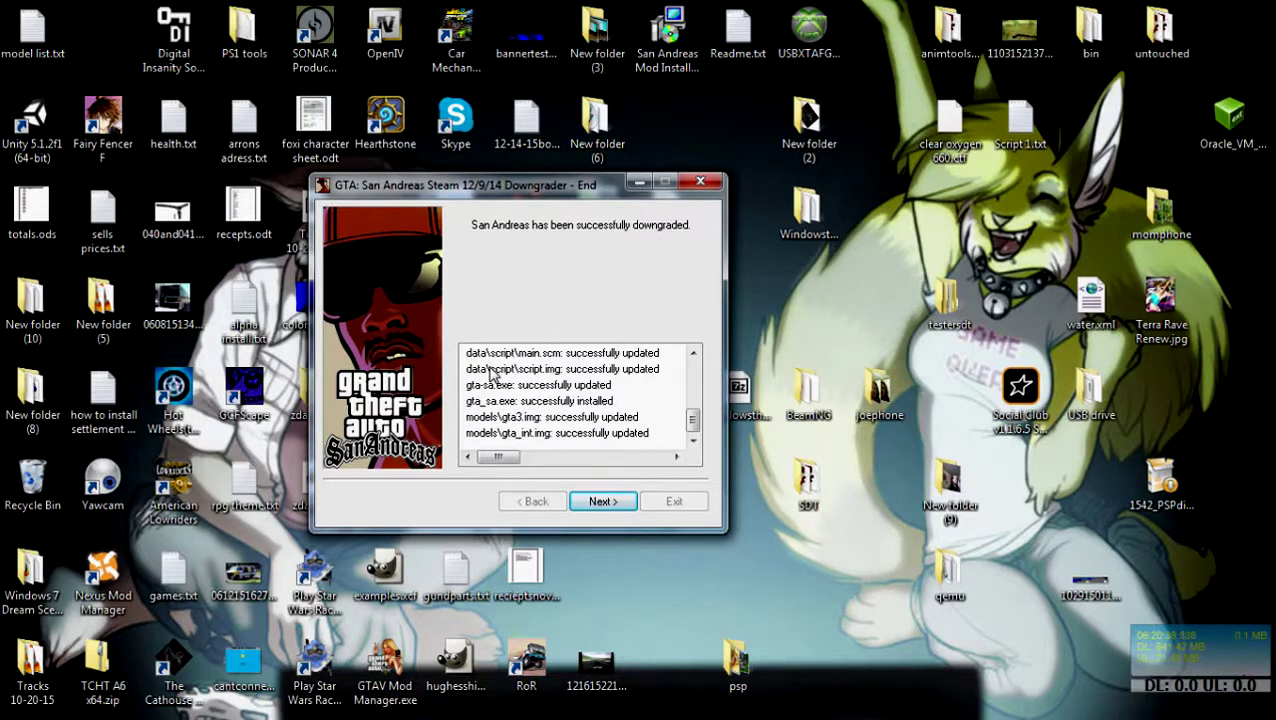
click(603, 501)
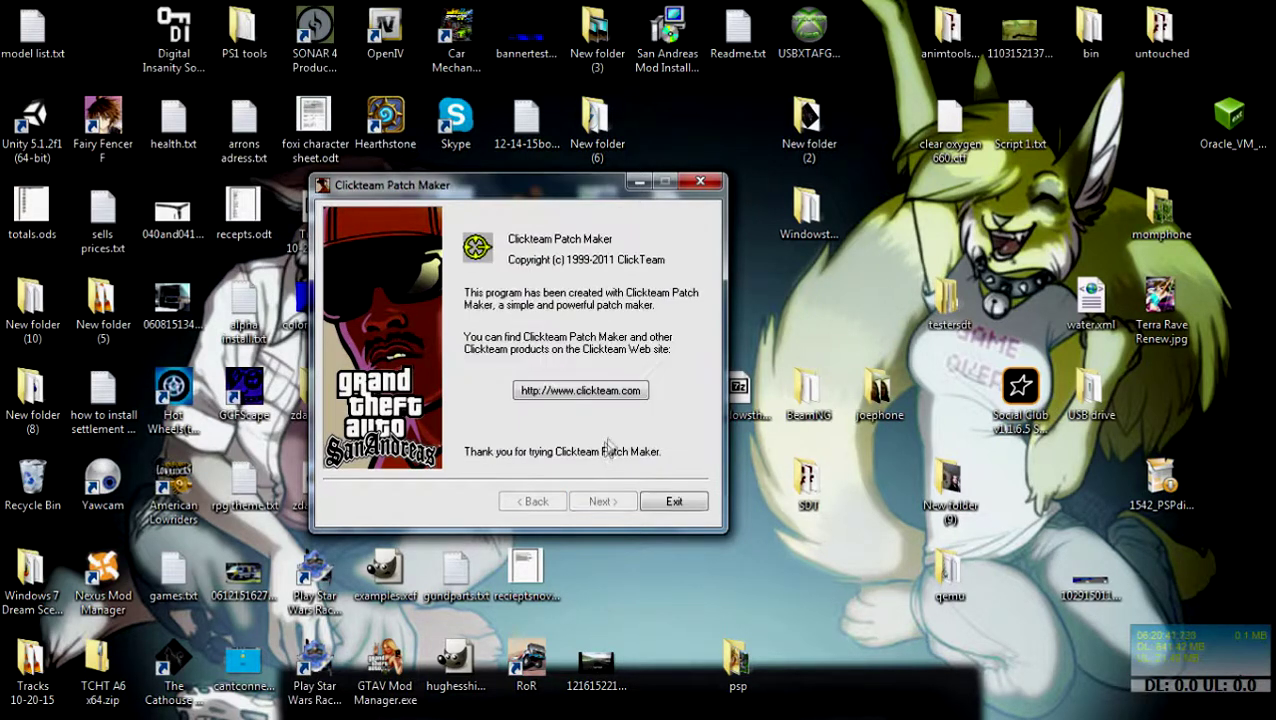
click(680, 502)
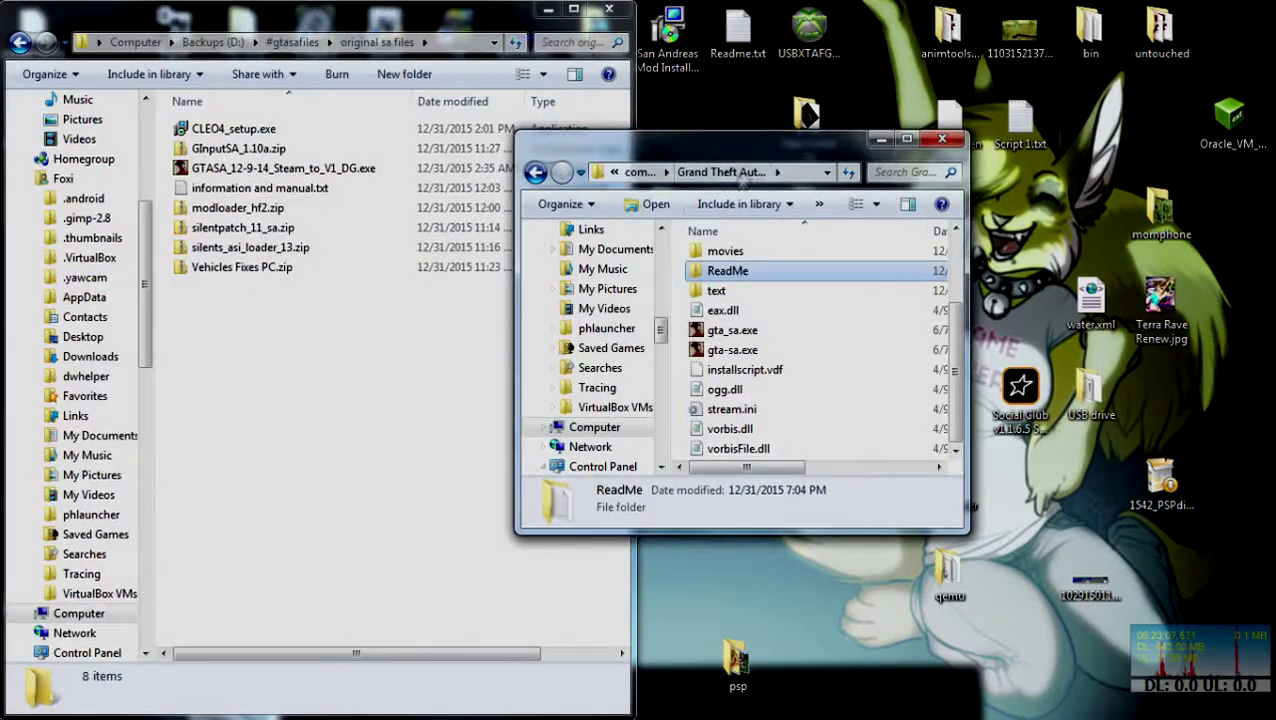
Inspect gta_sa.exe and gta-sa.exe in the game folder's file list.
click(775, 368)
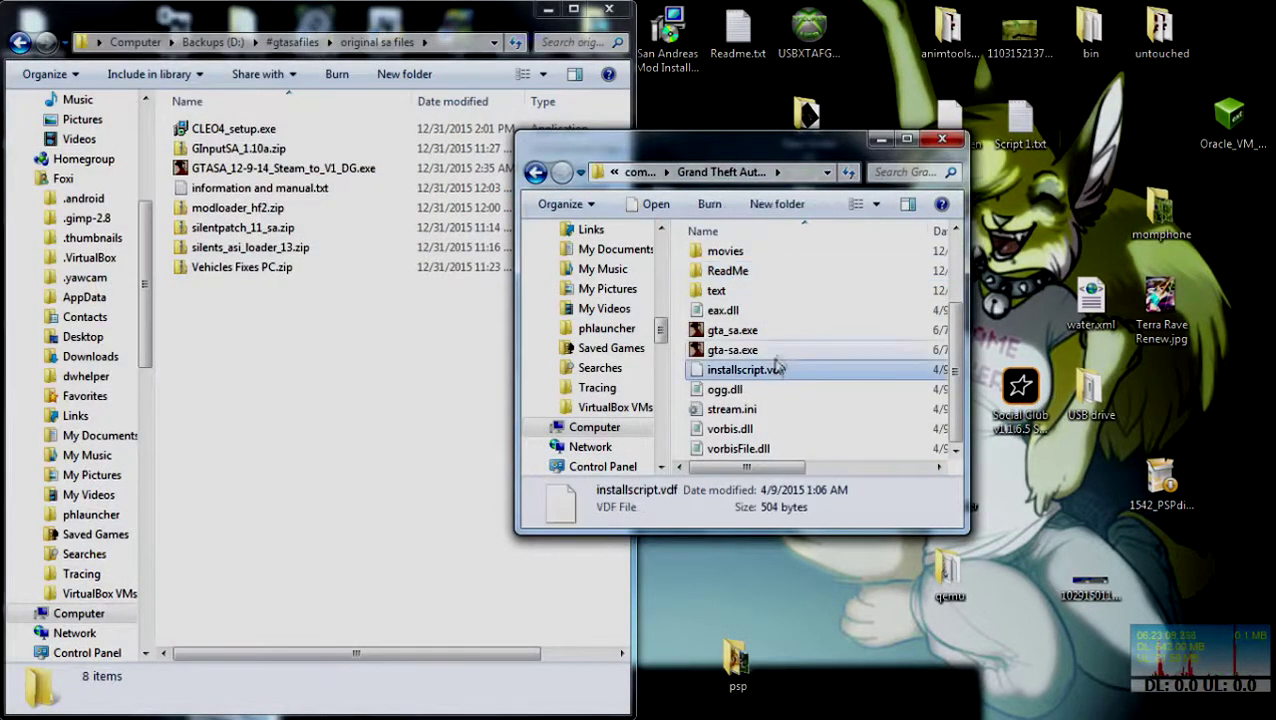
scroll(775, 373, up, 2)
scroll(775, 377, down, 2)
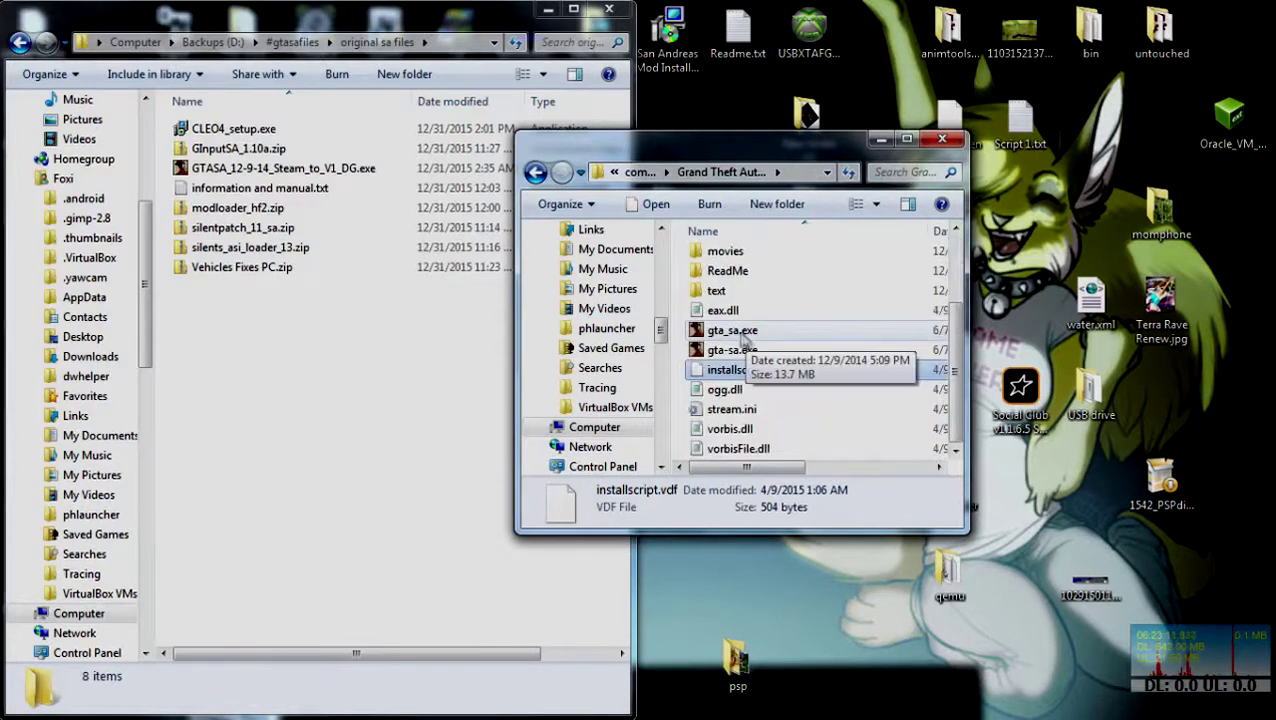
key(m)
key(m)
click(733, 334)
click(729, 347)
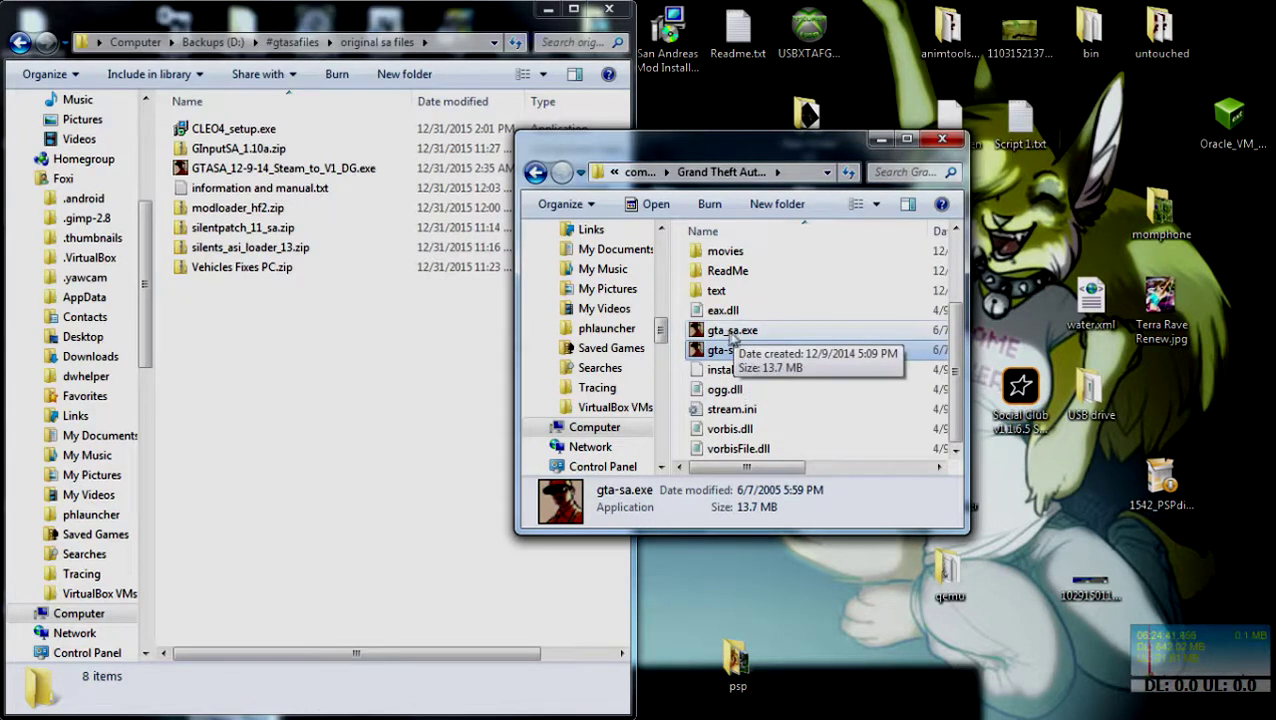
Delete gta_sa.exe to the Recycle Bin, keeping gta-sa.exe, and rearrange the Explorer windows.
click(738, 341)
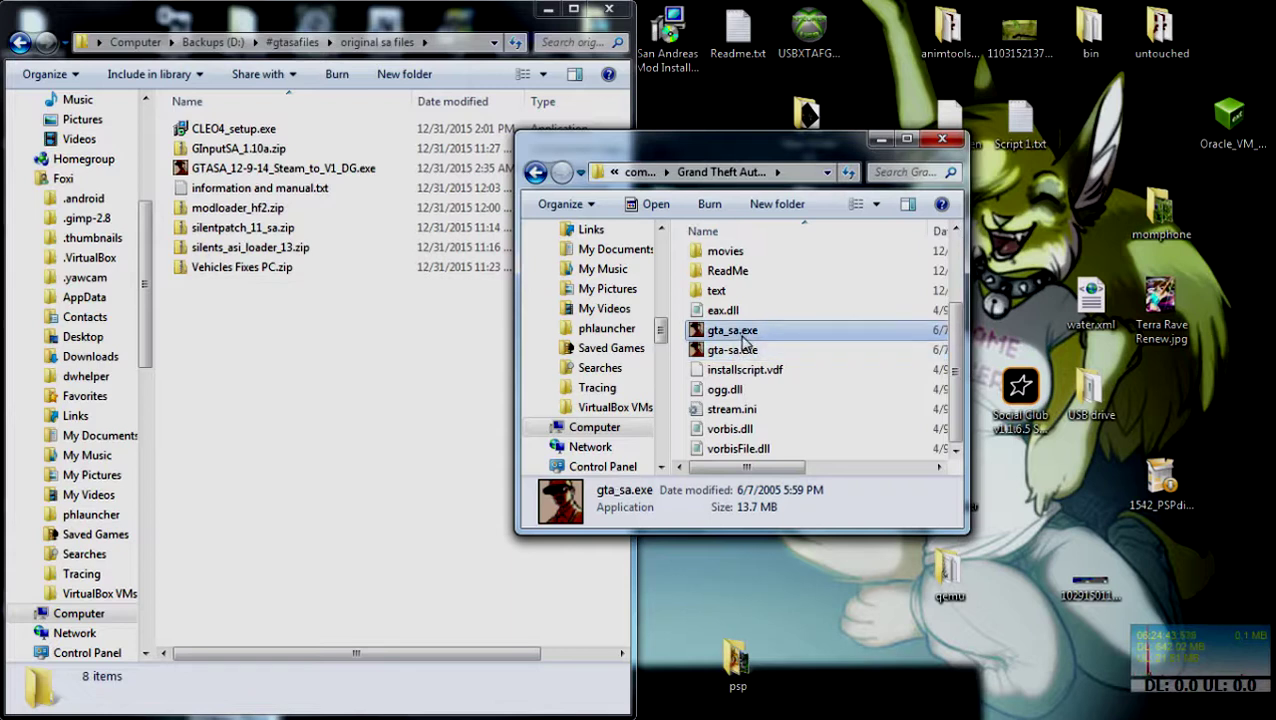
key(Delete)
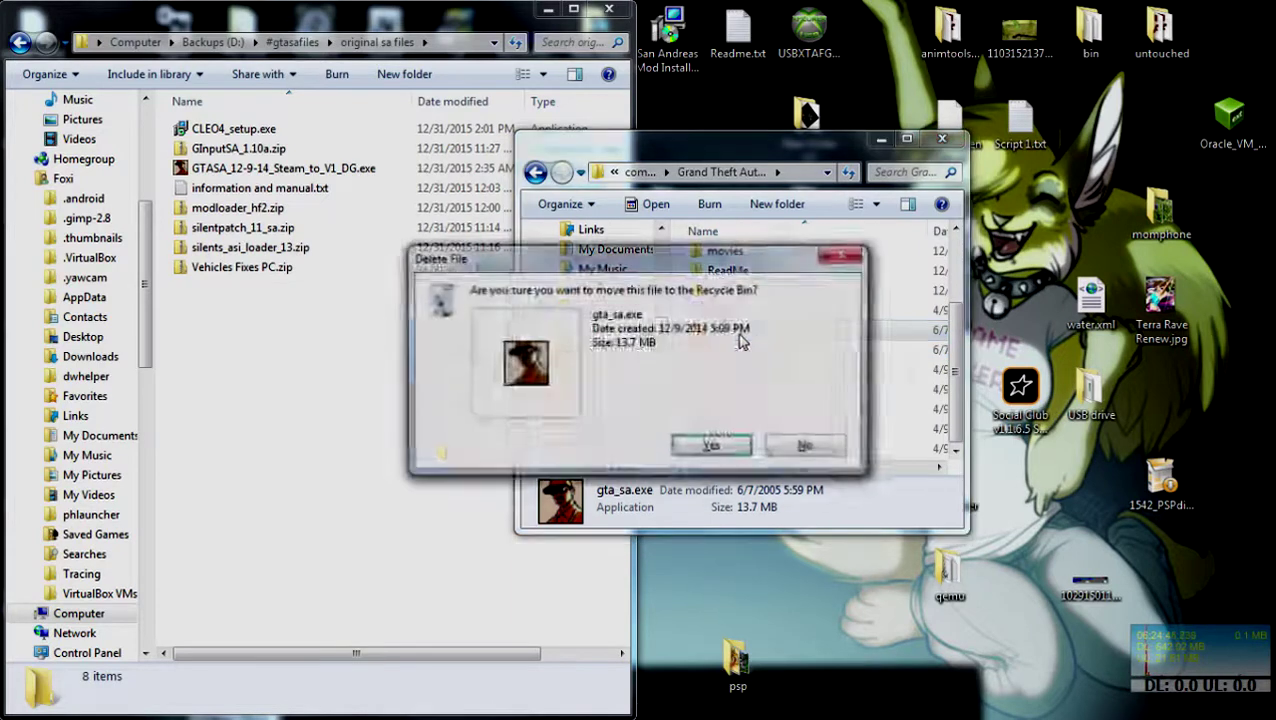
key(Return)
click(727, 351)
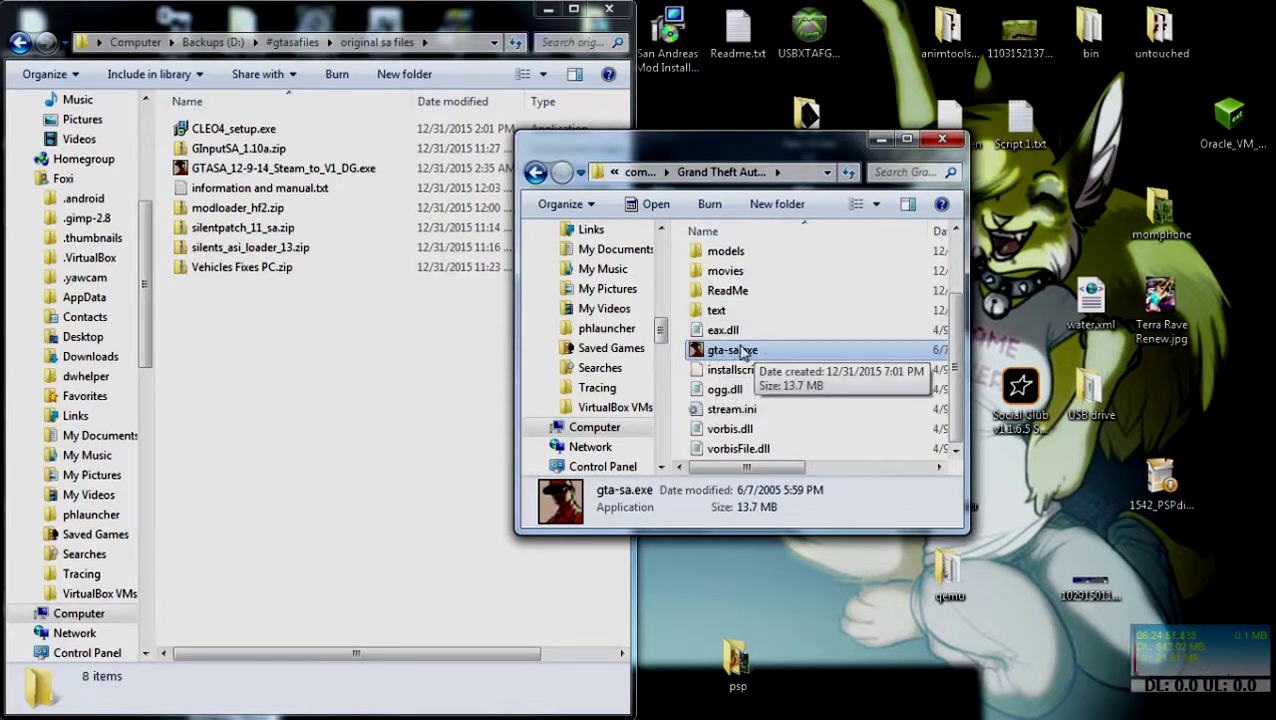
click(387, 333)
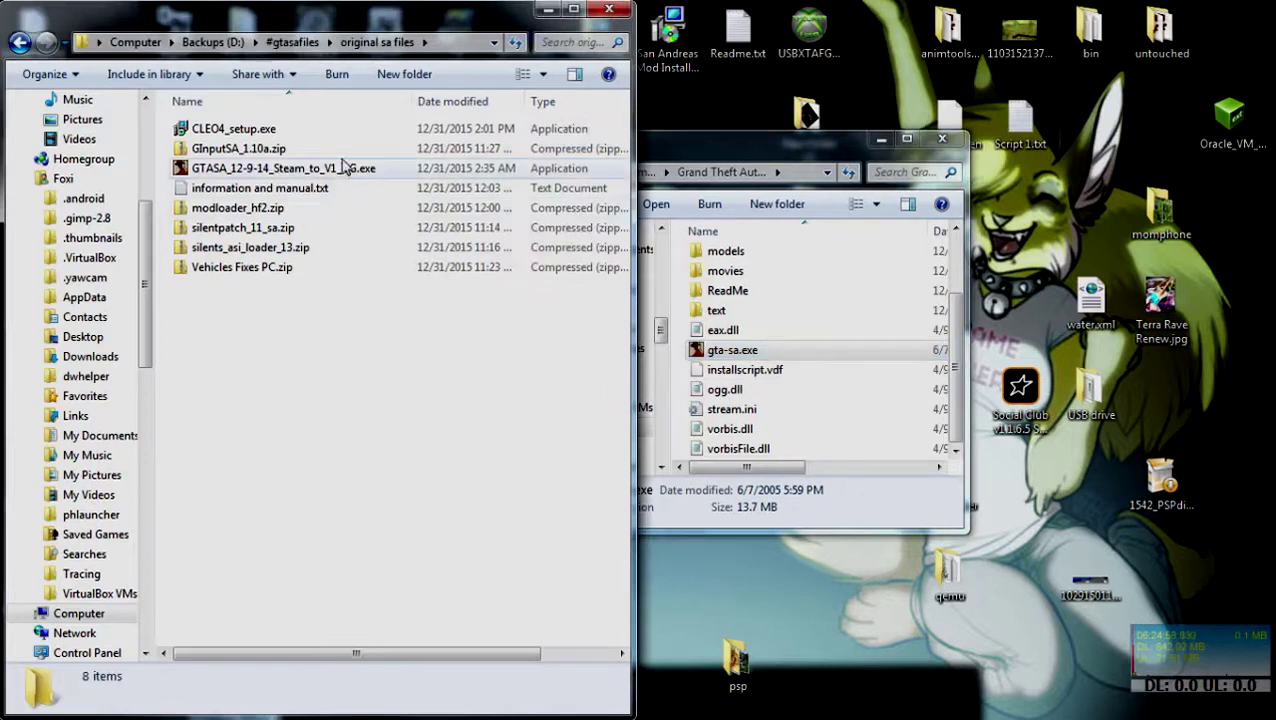
drag(794, 162, 913, 144)
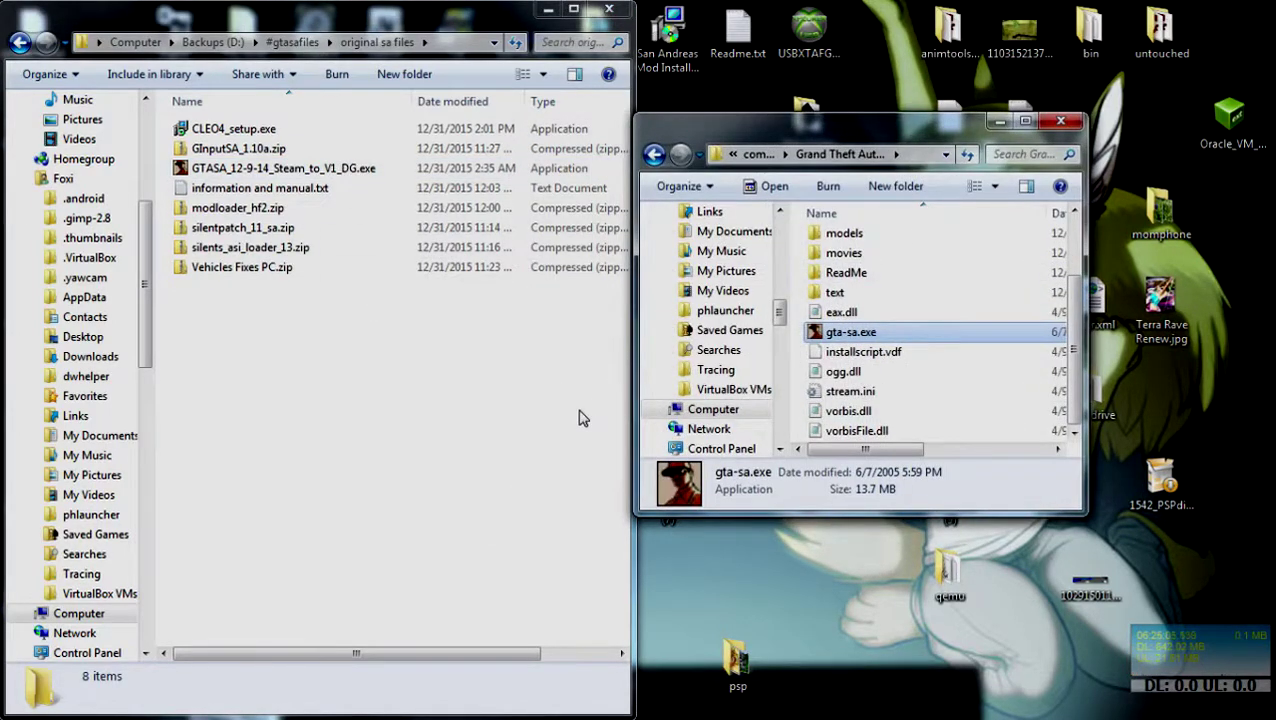
key(alt+Tab)
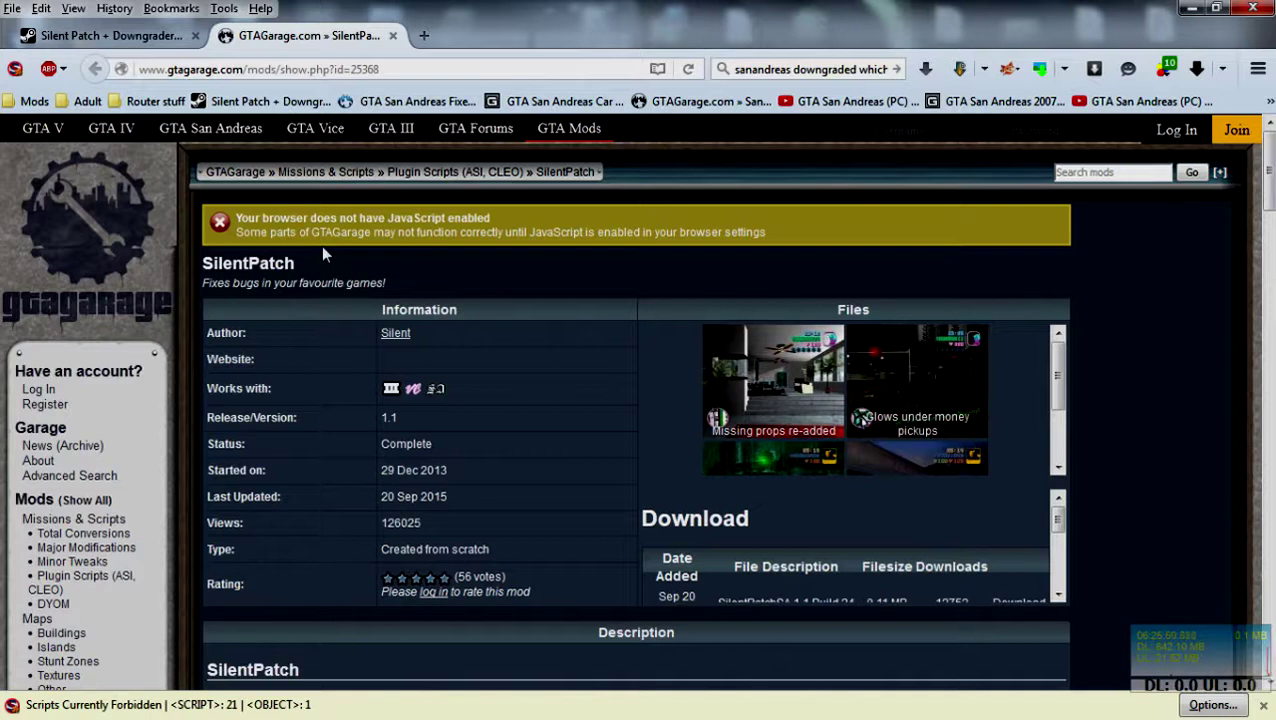
Start the SilentPatchSA 1.1 Build 24 download on GTAGarage, cancel the save prompt, and close the tab.
scroll(540, 395, down, 3)
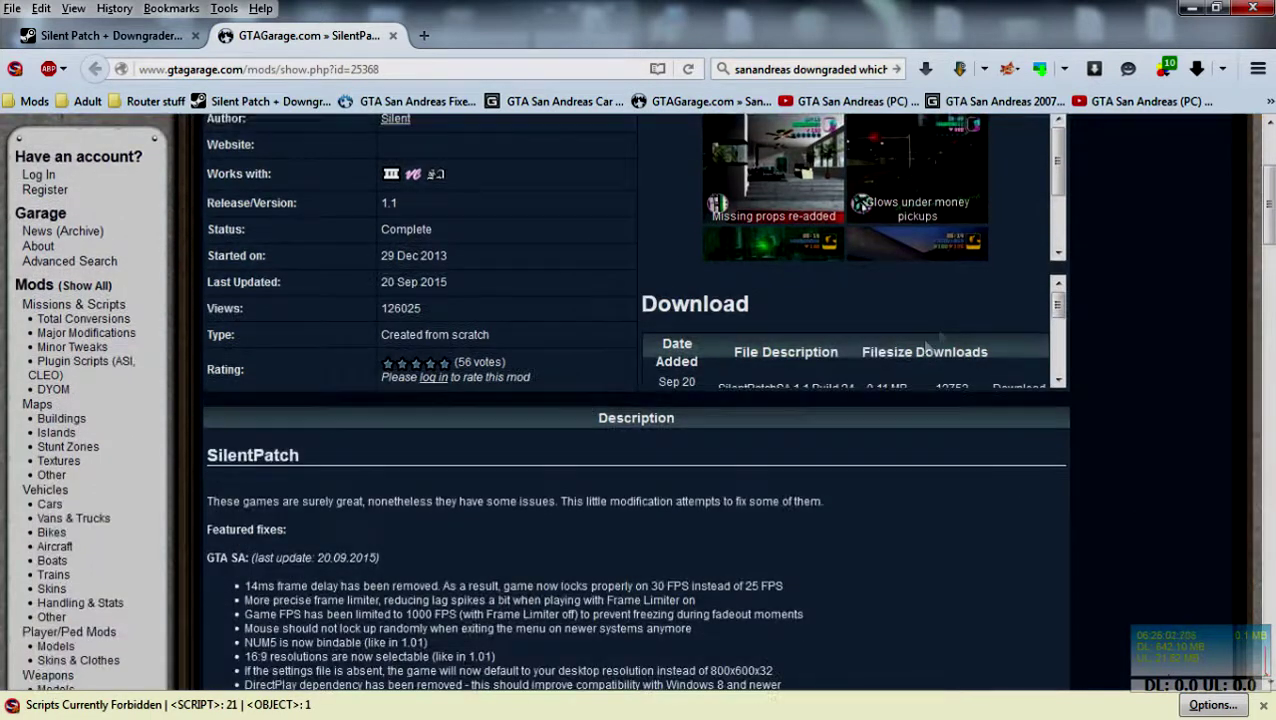
scroll(935, 342, down, 2)
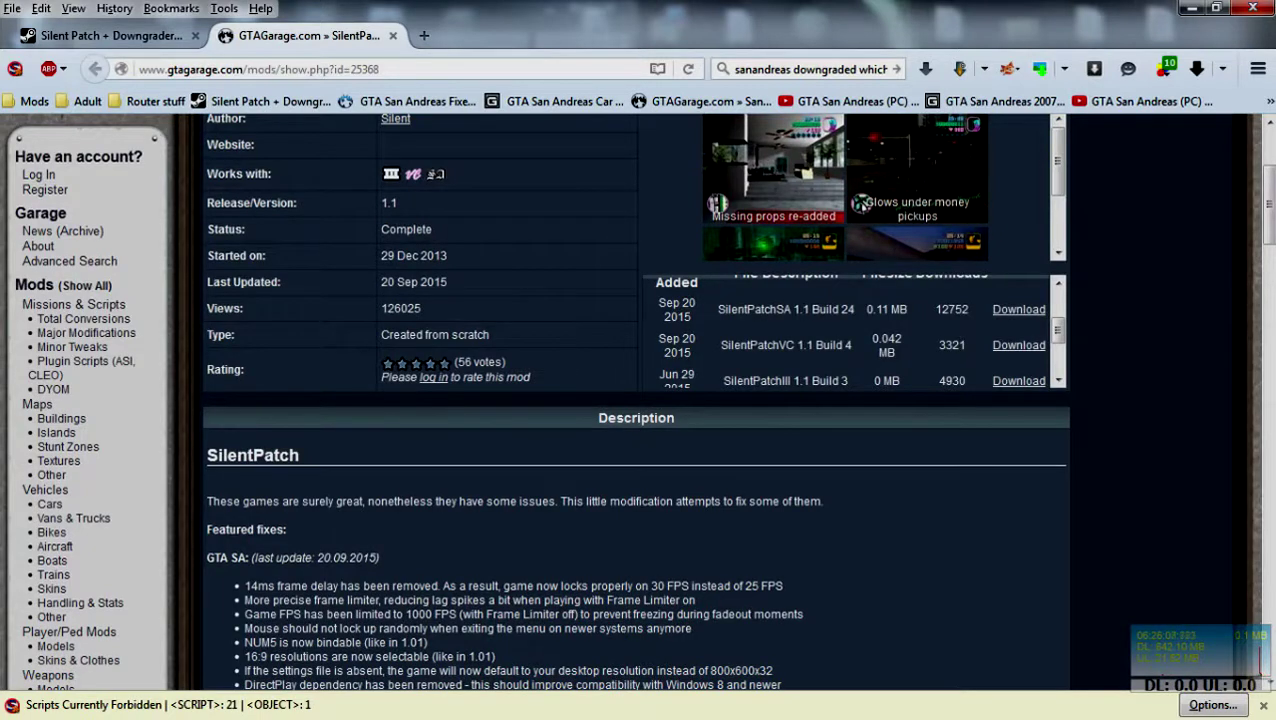
scroll(768, 348, down, 2)
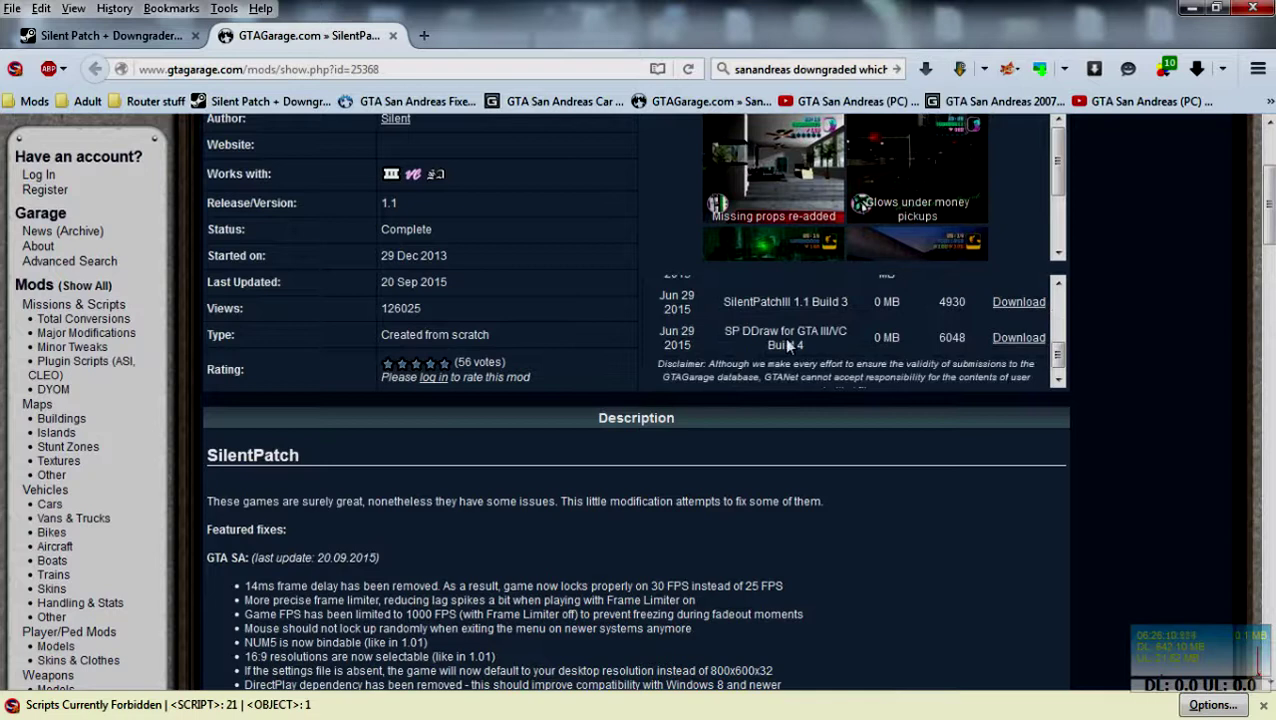
scroll(788, 345, up, 4)
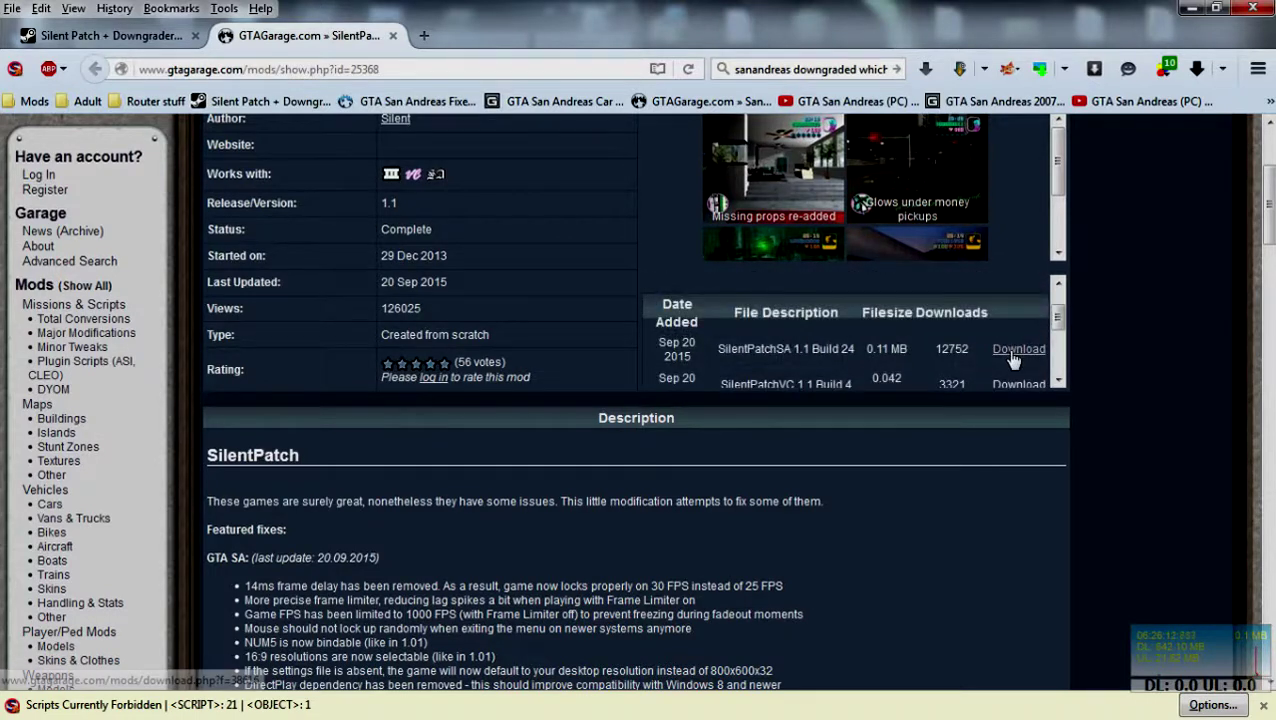
click(1013, 354)
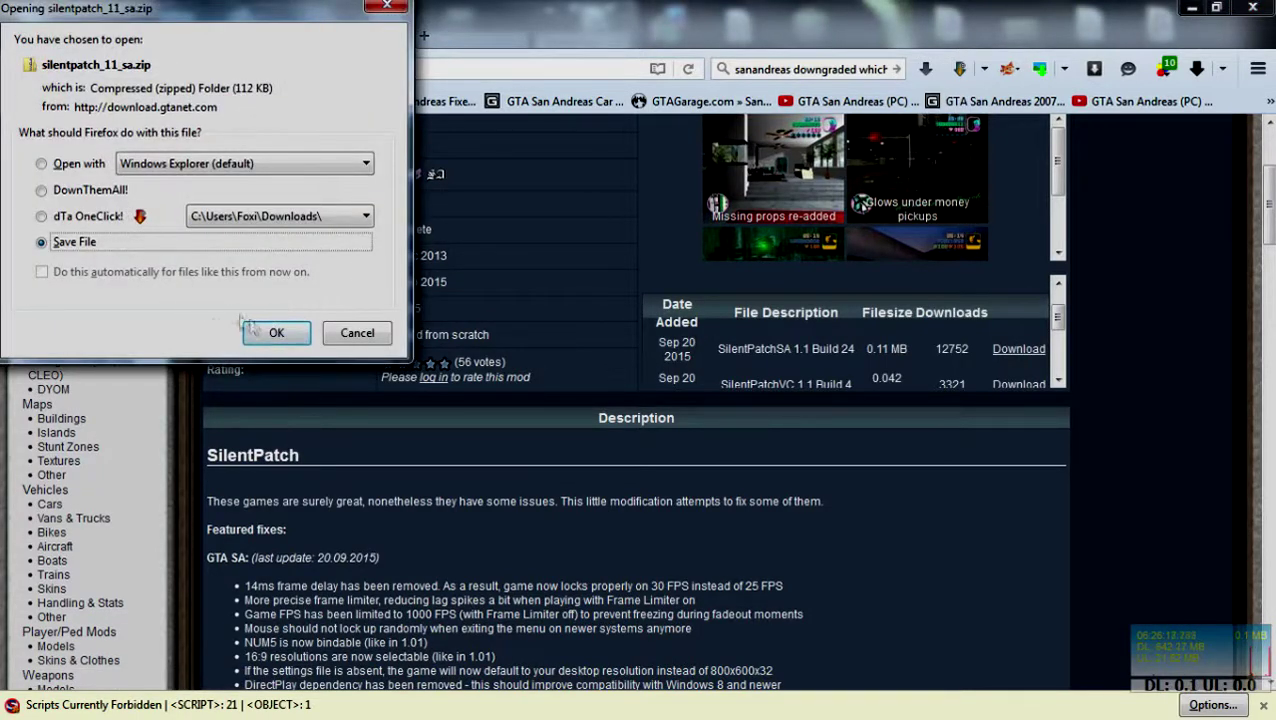
click(357, 333)
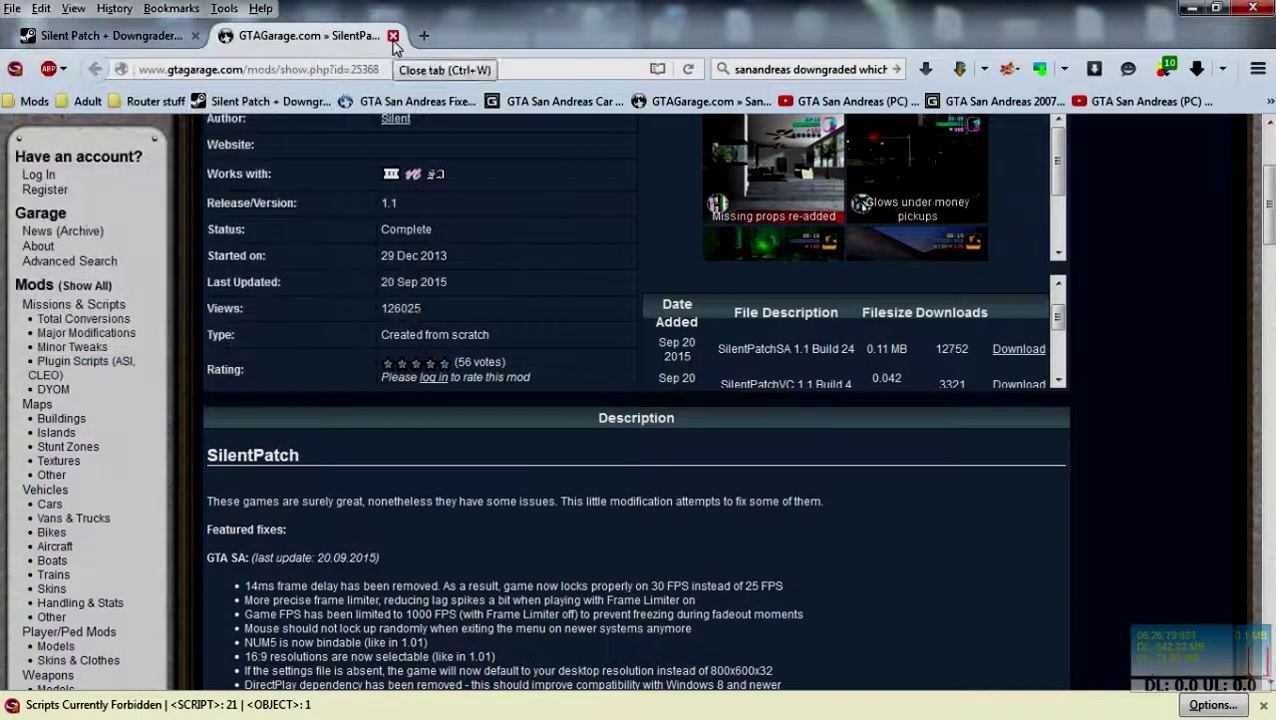
click(393, 37)
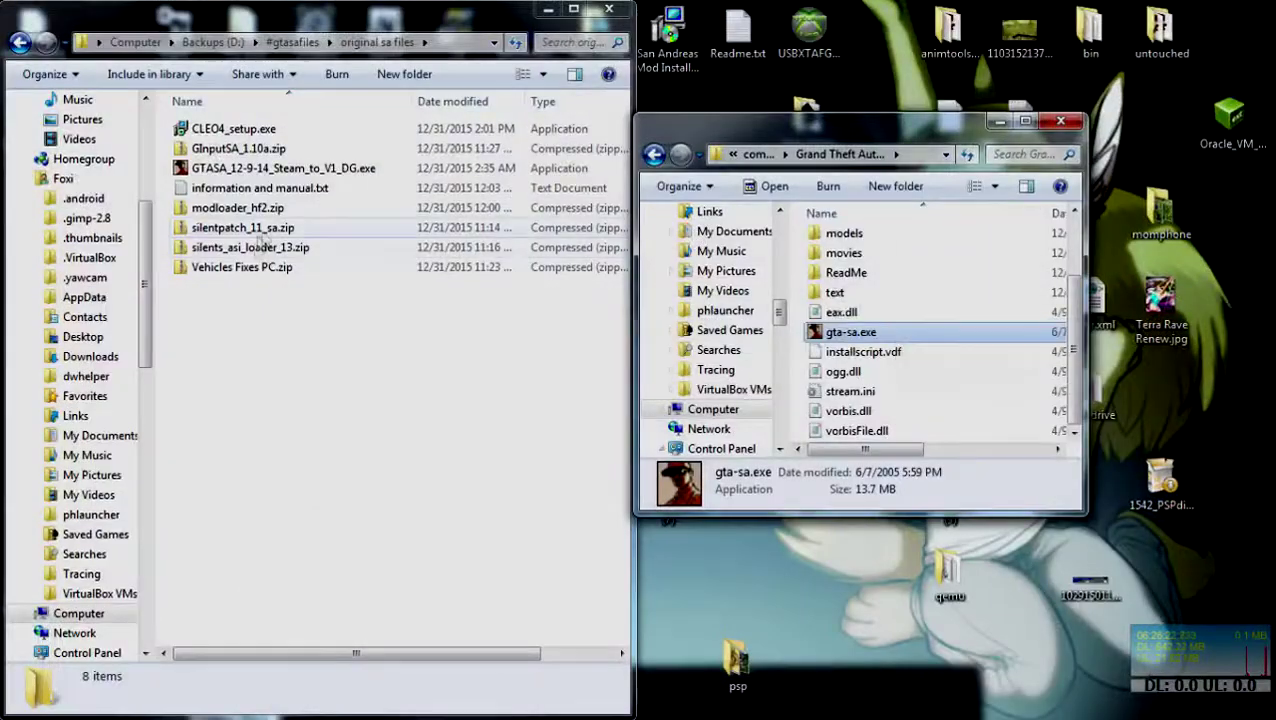
Copy SilentPatchSA.asi and SilentPatchSA.ini from silentpatch_11_sa.zip into the San Andreas game folder.
click(246, 230)
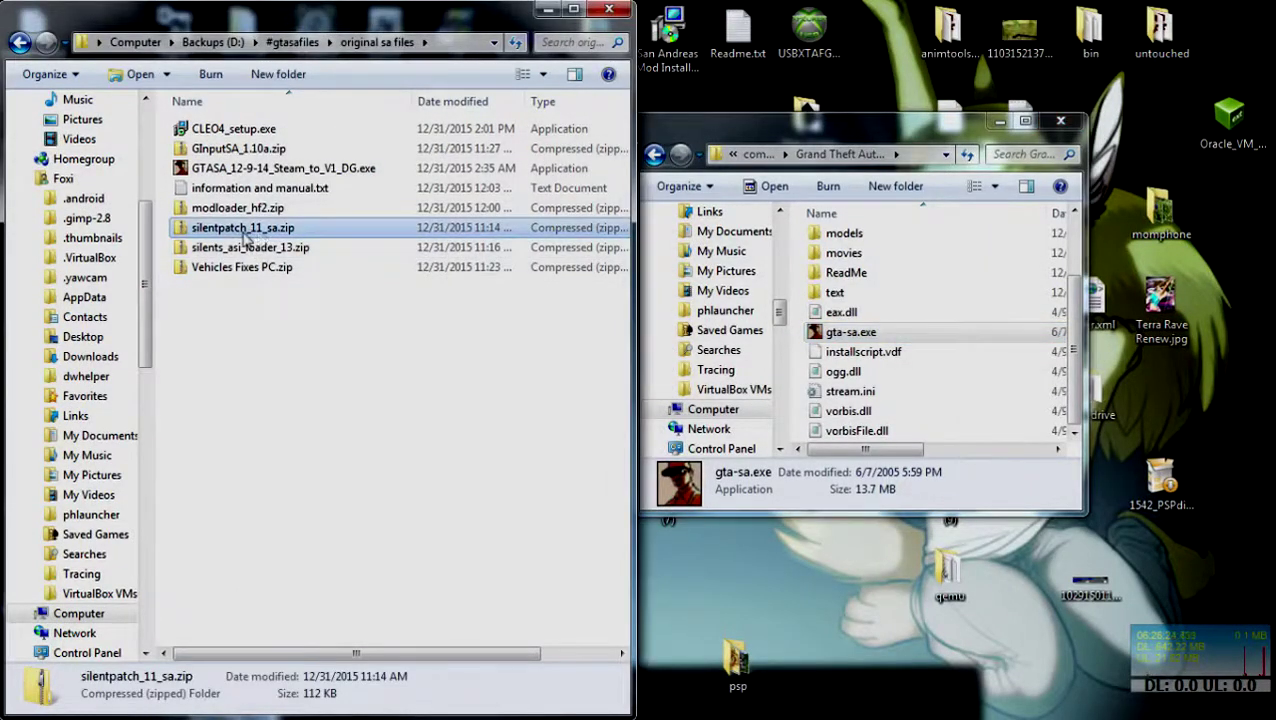
double_click(246, 230)
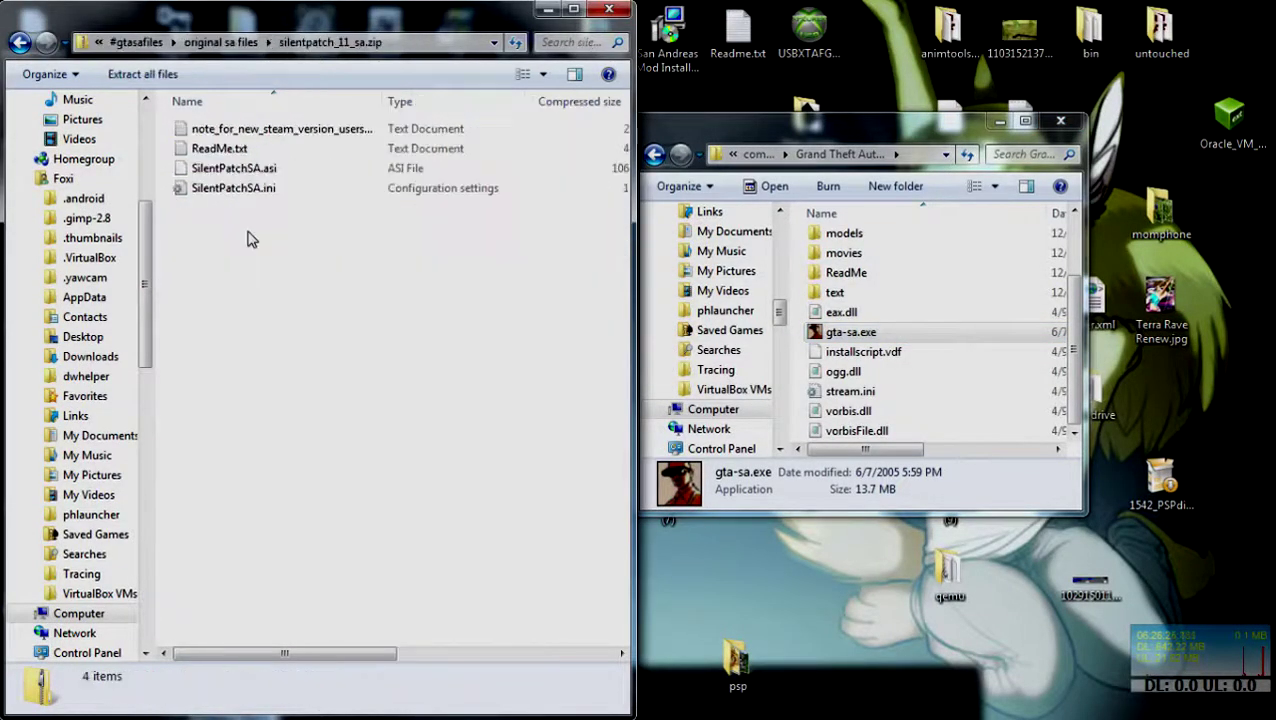
click(258, 168)
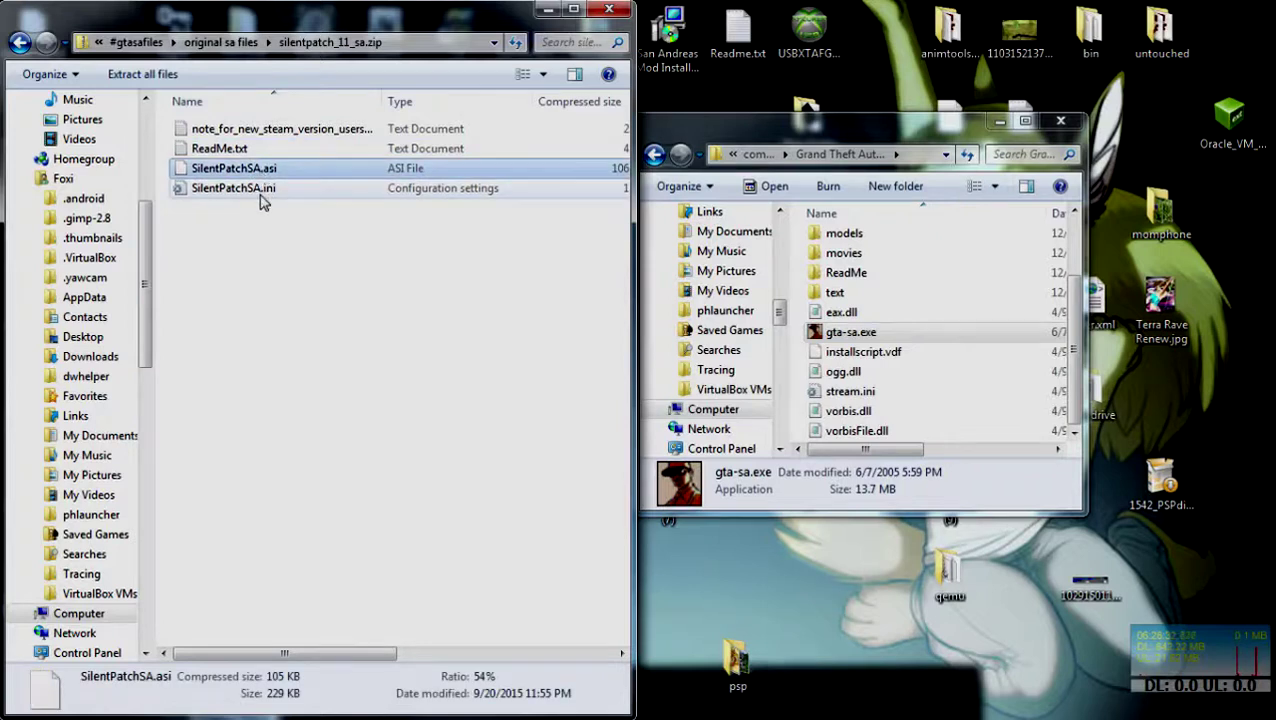
shift+click(260, 190)
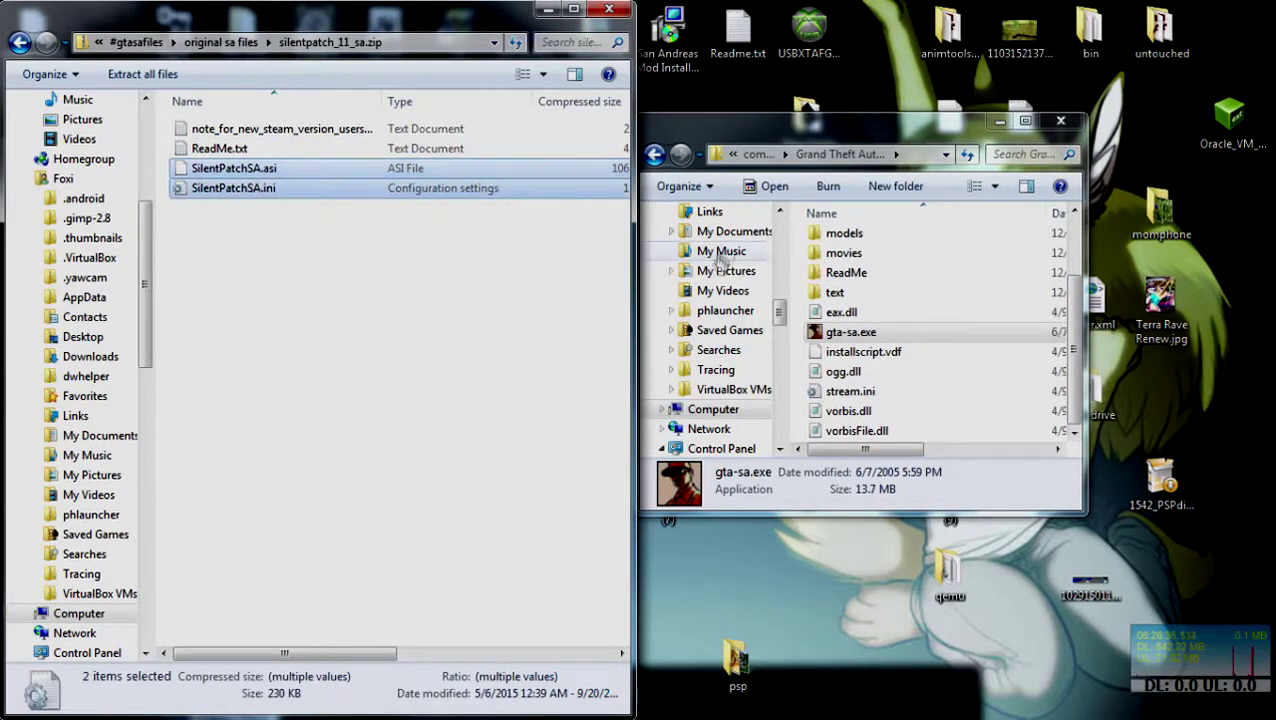
click(906, 371)
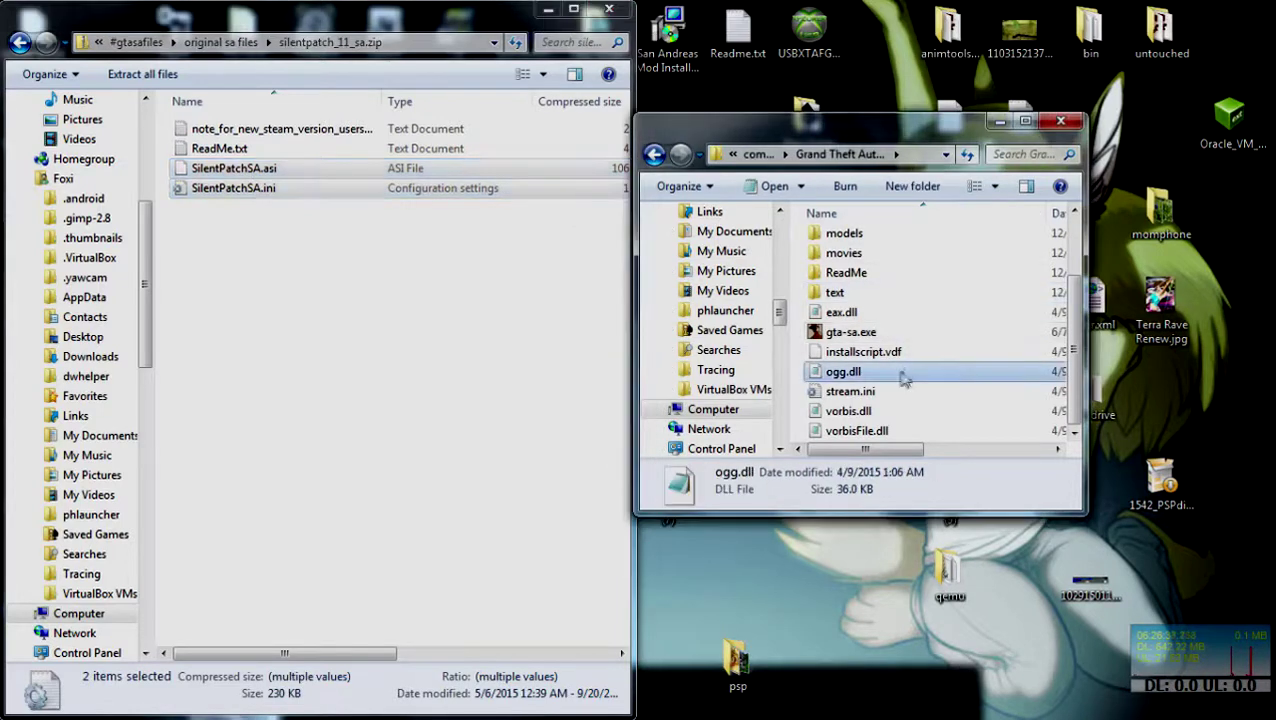
key(super+Right)
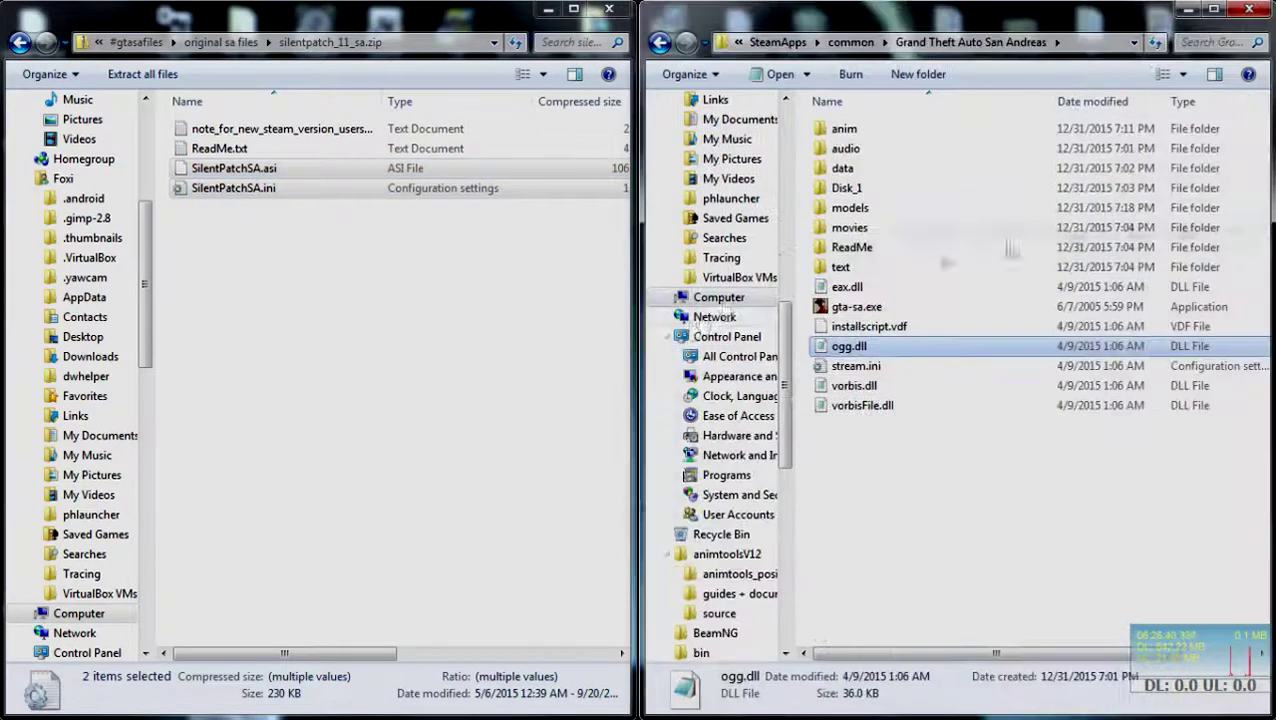
click(355, 252)
click(1126, 585)
drag(232, 294, 891, 505)
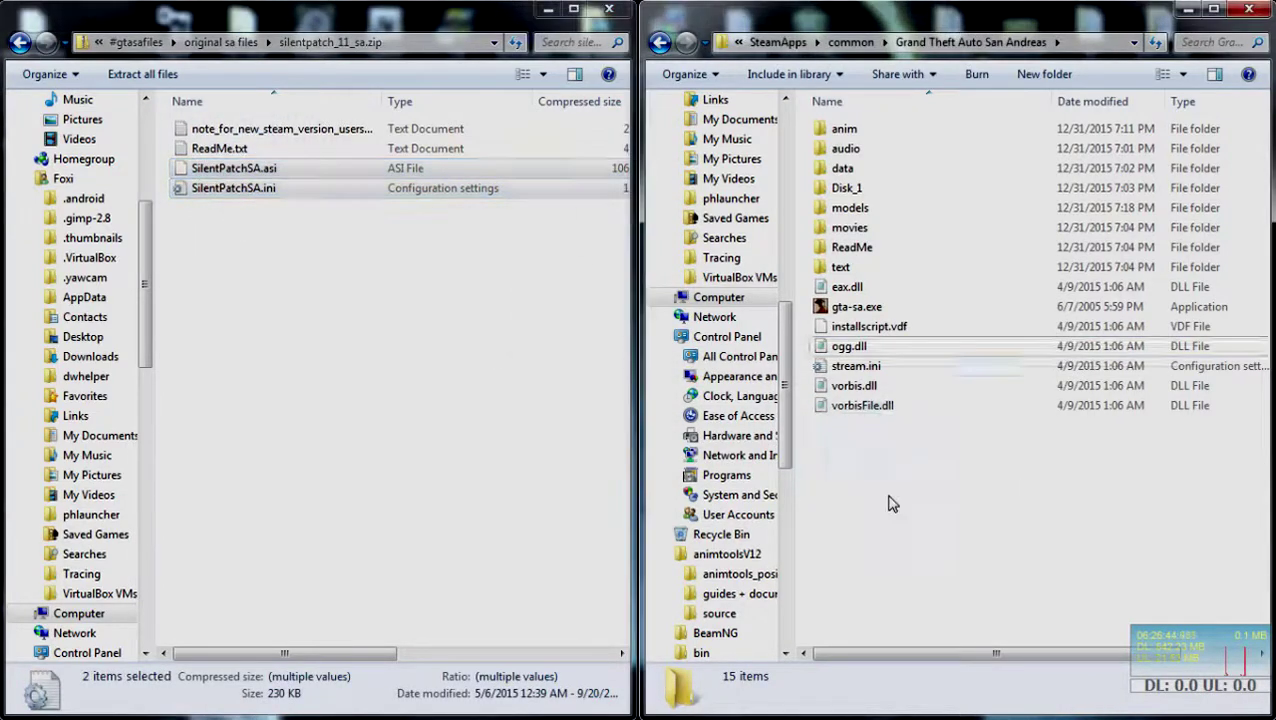
click(20, 45)
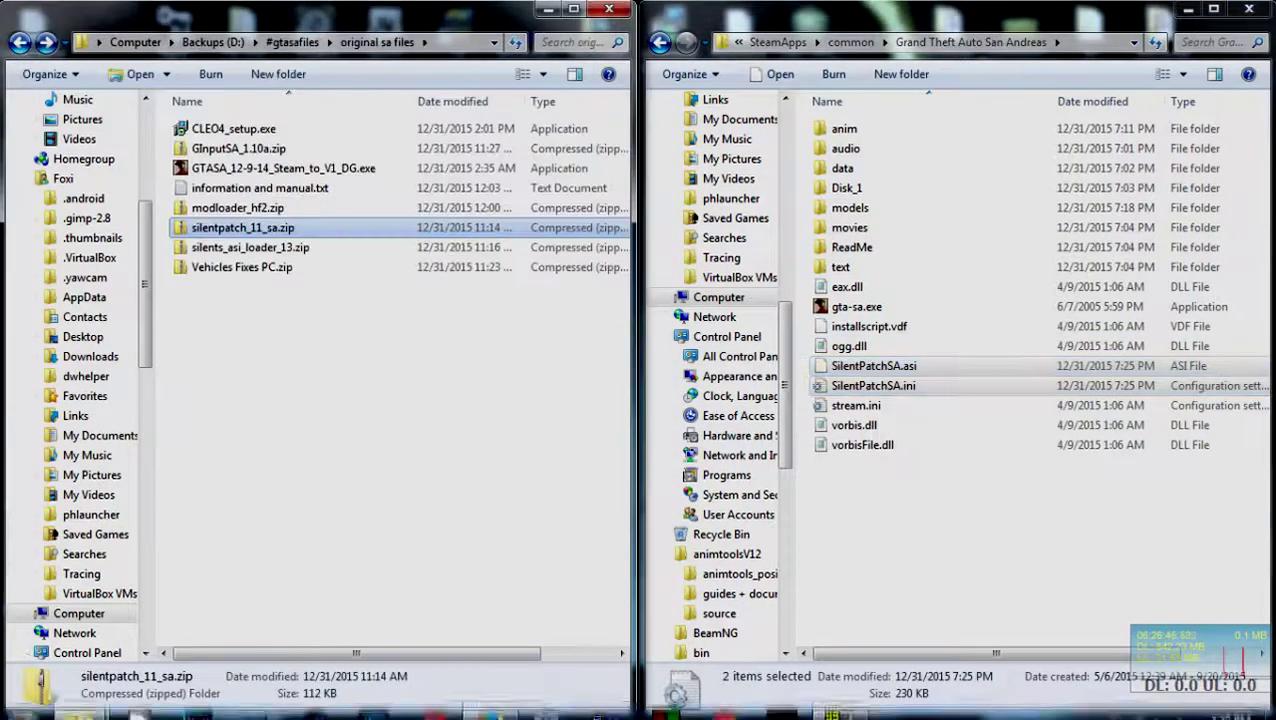
Scroll the Silent's ASI Loader page in Firefox to its version 1.3 downloads.
click(489, 704)
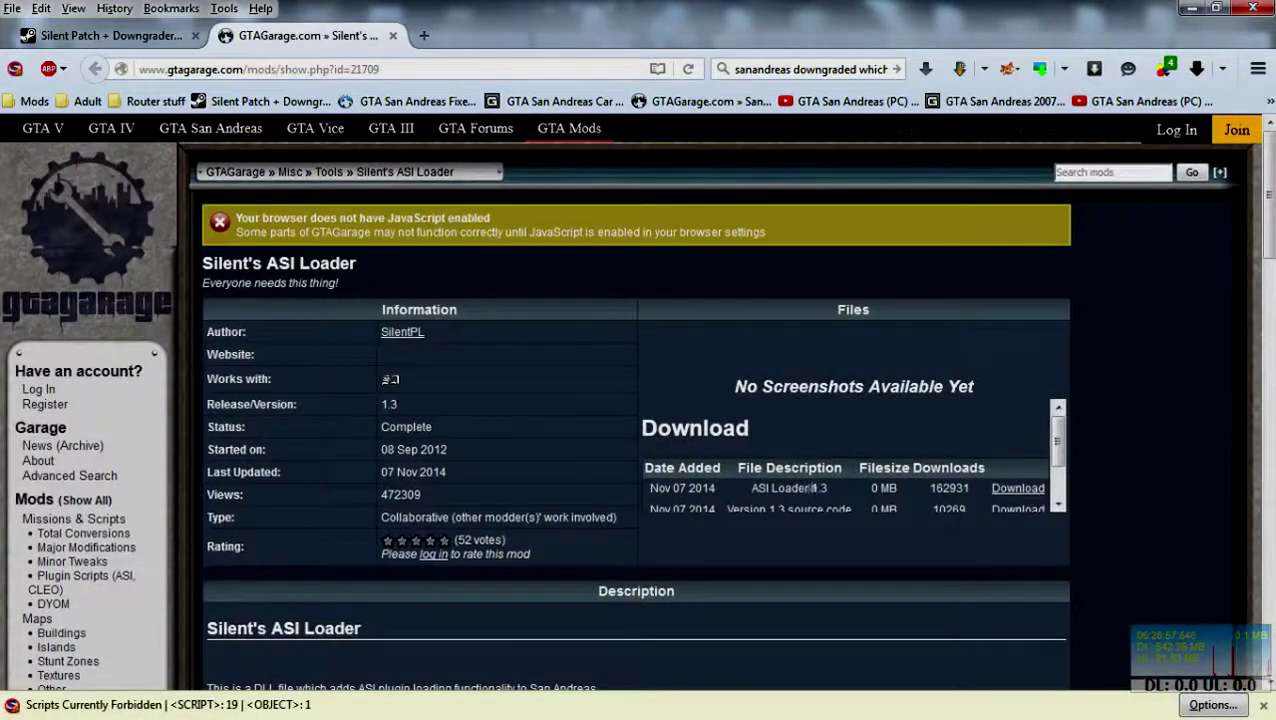
scroll(745, 480, down, 2)
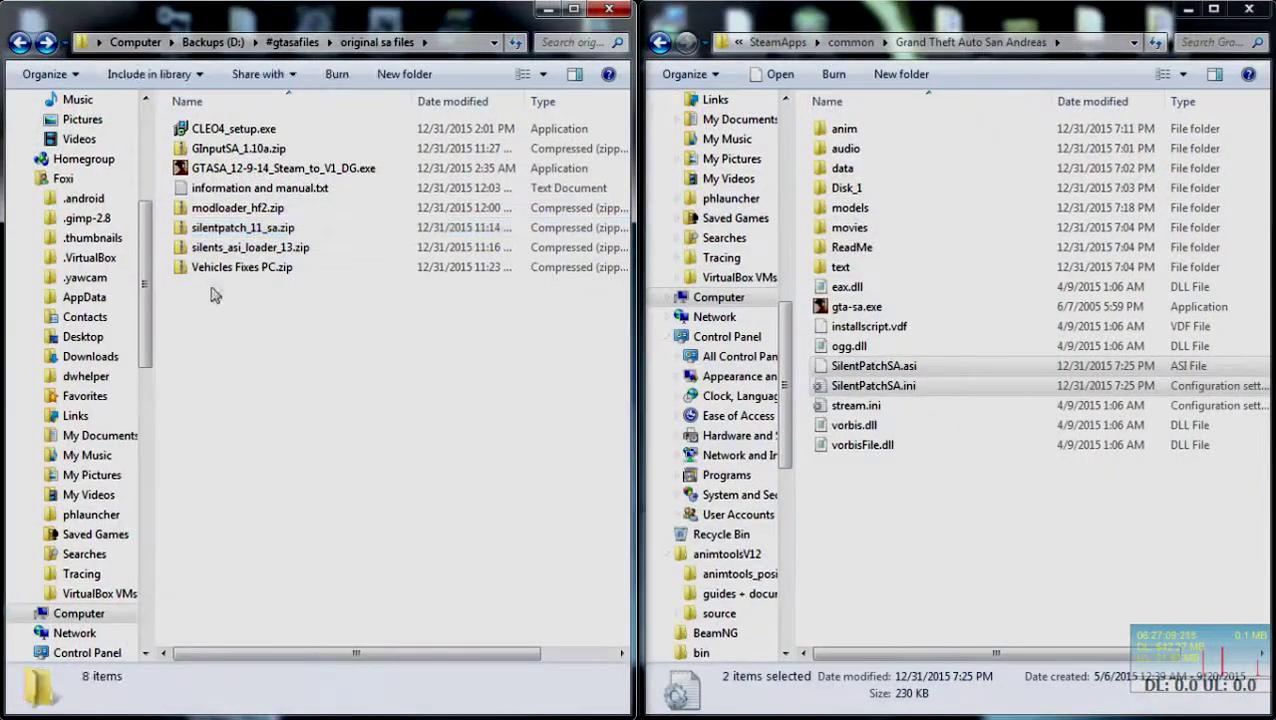
Copy vorbisFile.dll and vorbisHooked.dll from silents_asi_loader_13.zip into the game folder, replacing the old vorbisFile.dll.
click(212, 248)
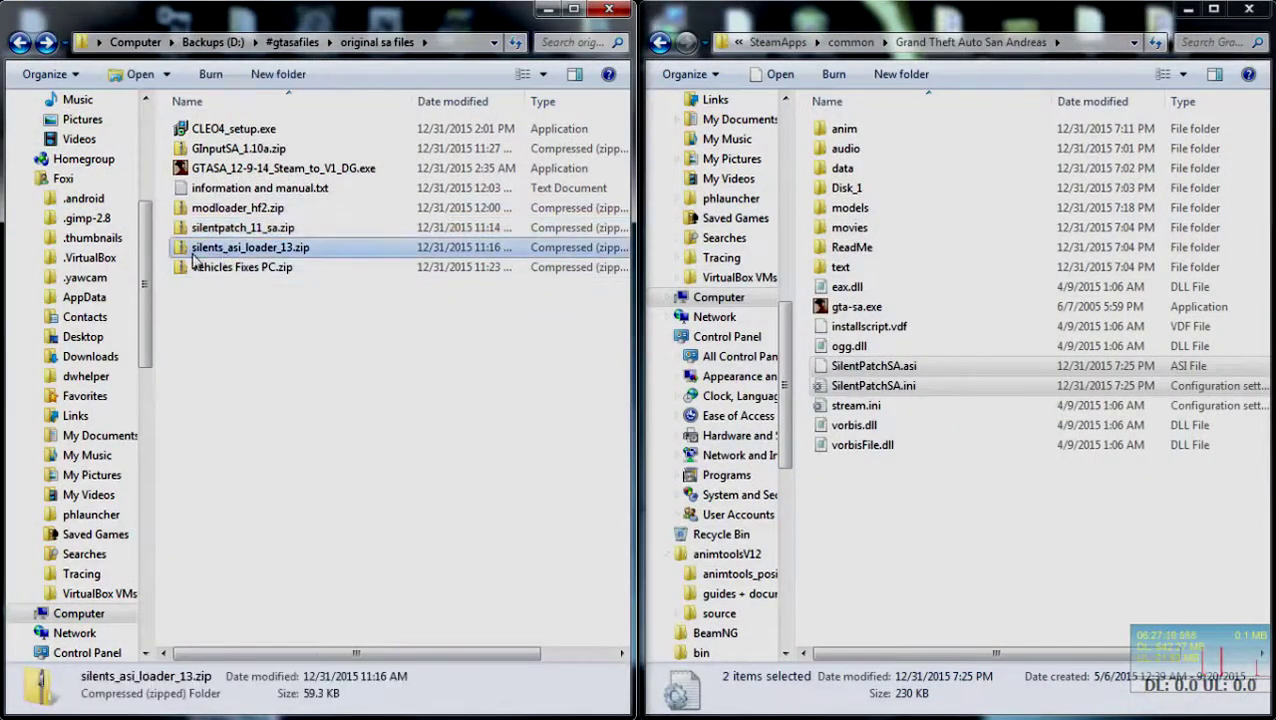
double_click(252, 250)
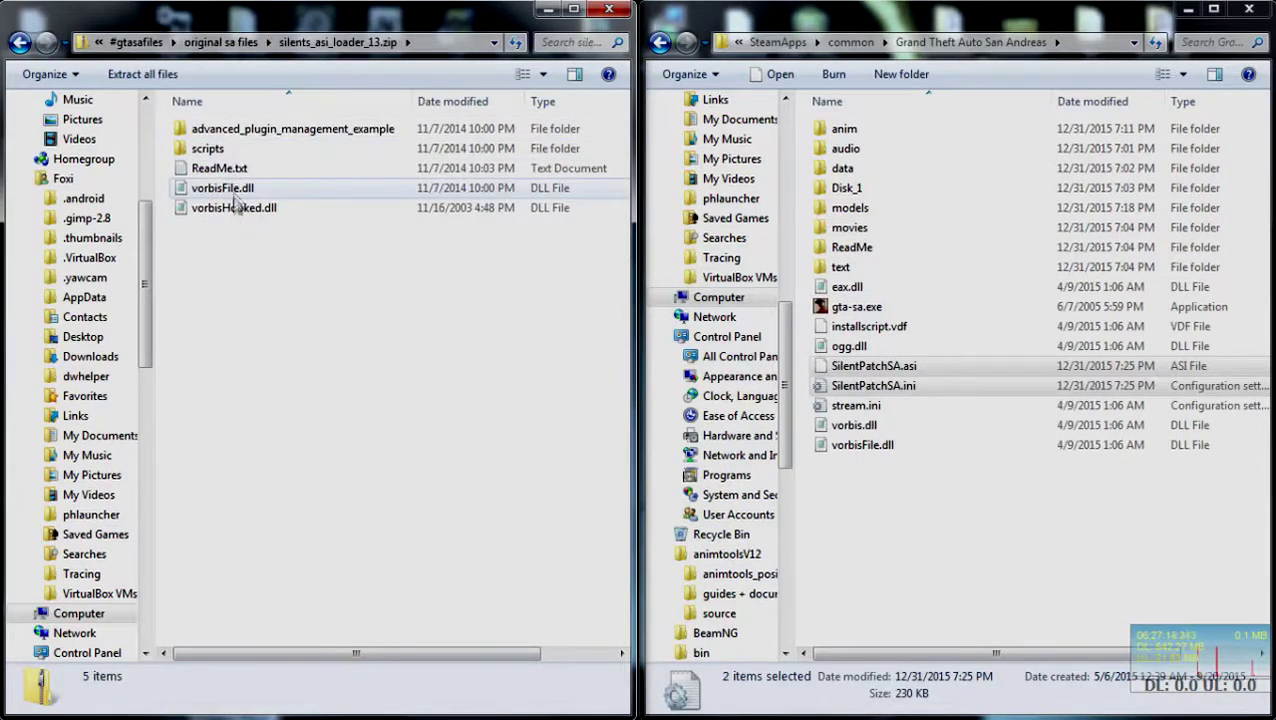
drag(245, 228, 255, 195)
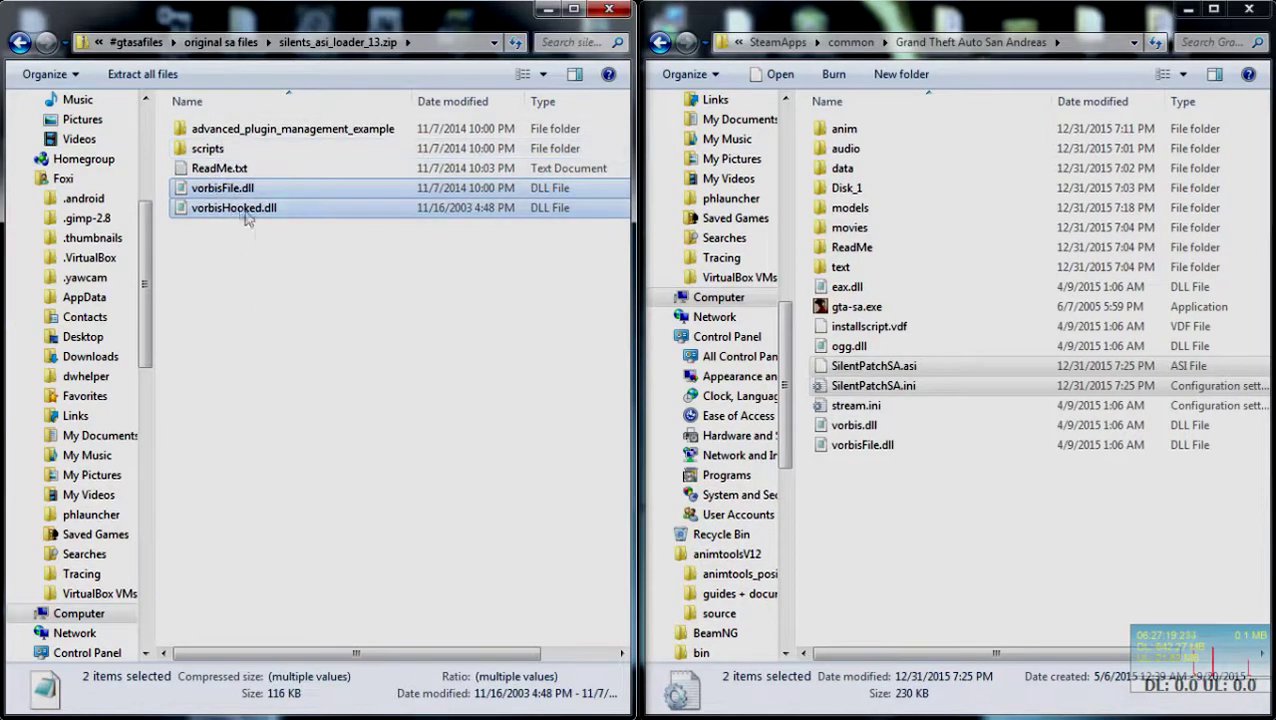
drag(250, 212, 917, 561)
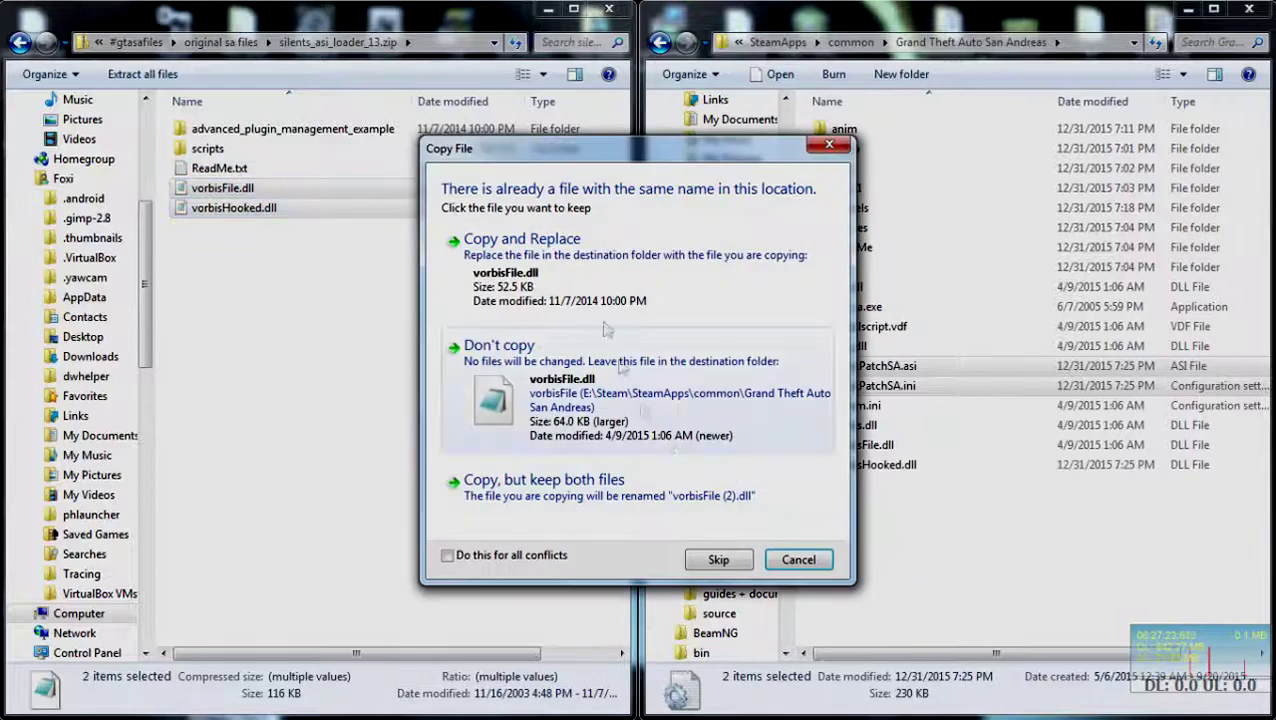
click(503, 555)
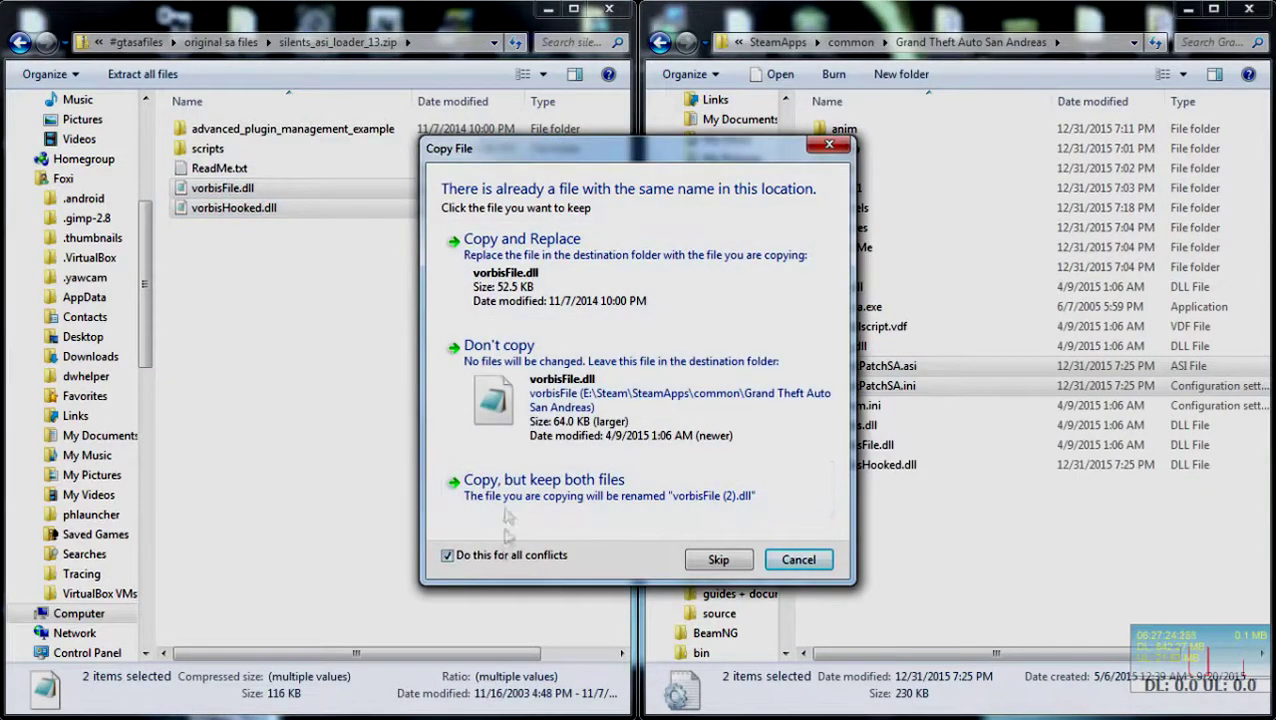
click(530, 268)
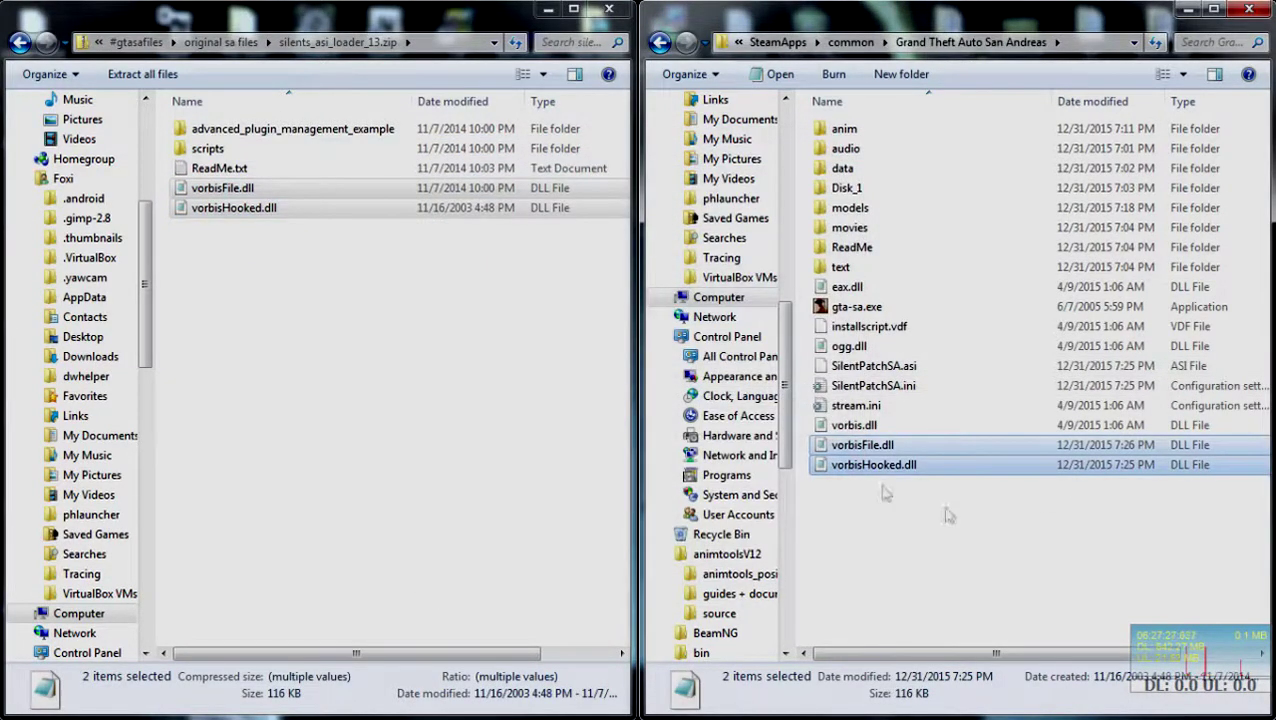
click(20, 42)
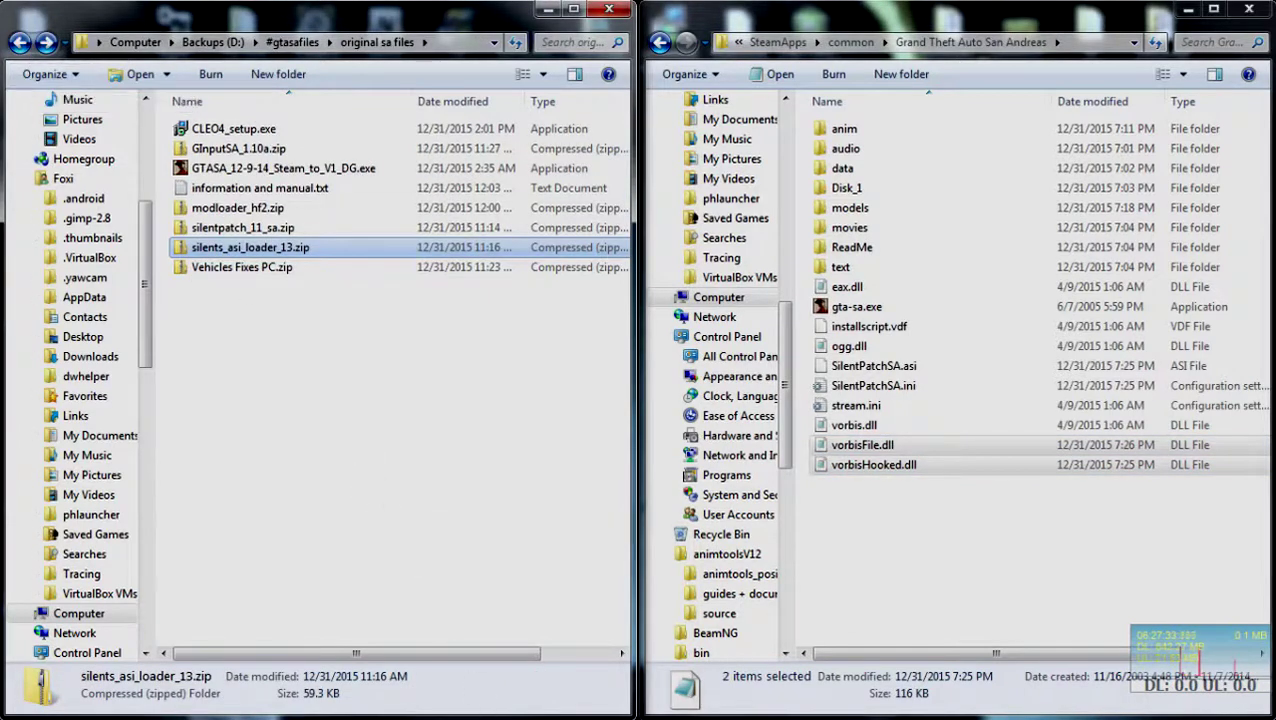
Open the Steam guide's GTAGarage Mod Loader link in a new tab and download v0.2.4.
click(489, 700)
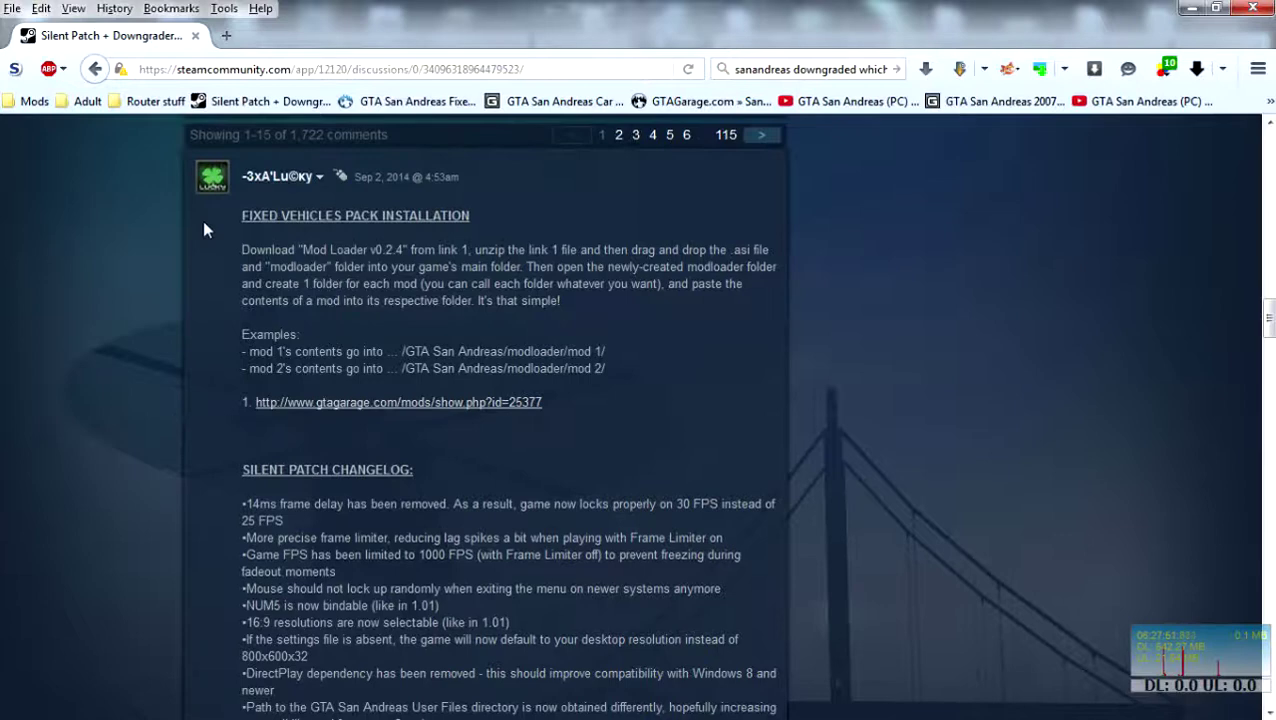
scroll(202, 220, up, 4)
scroll(169, 248, down, 4)
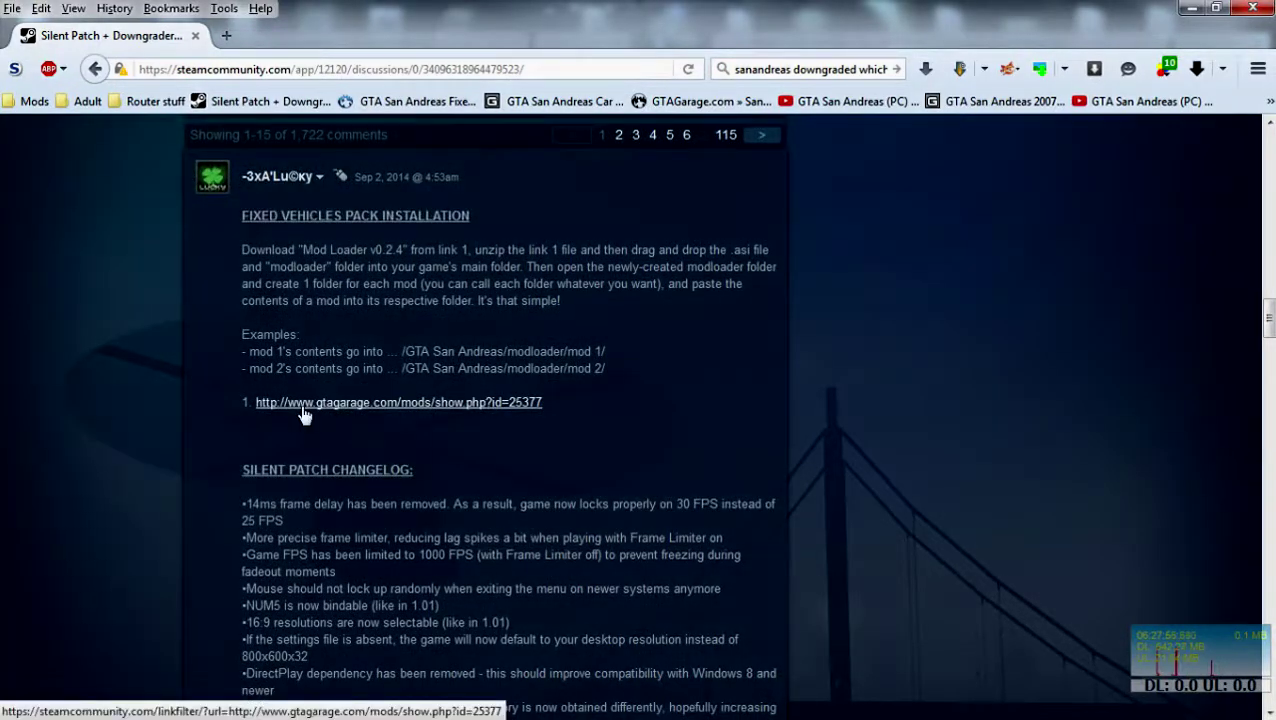
middle_click(304, 403)
scroll(304, 415, down, 1)
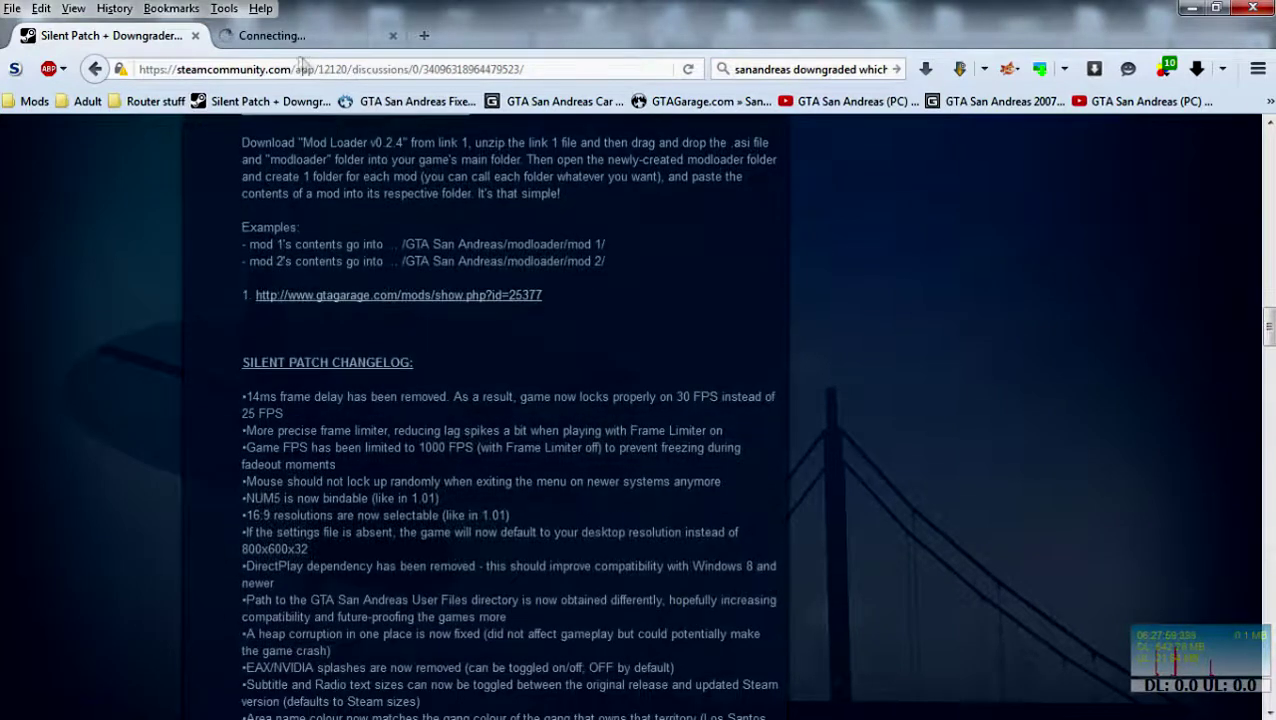
click(294, 38)
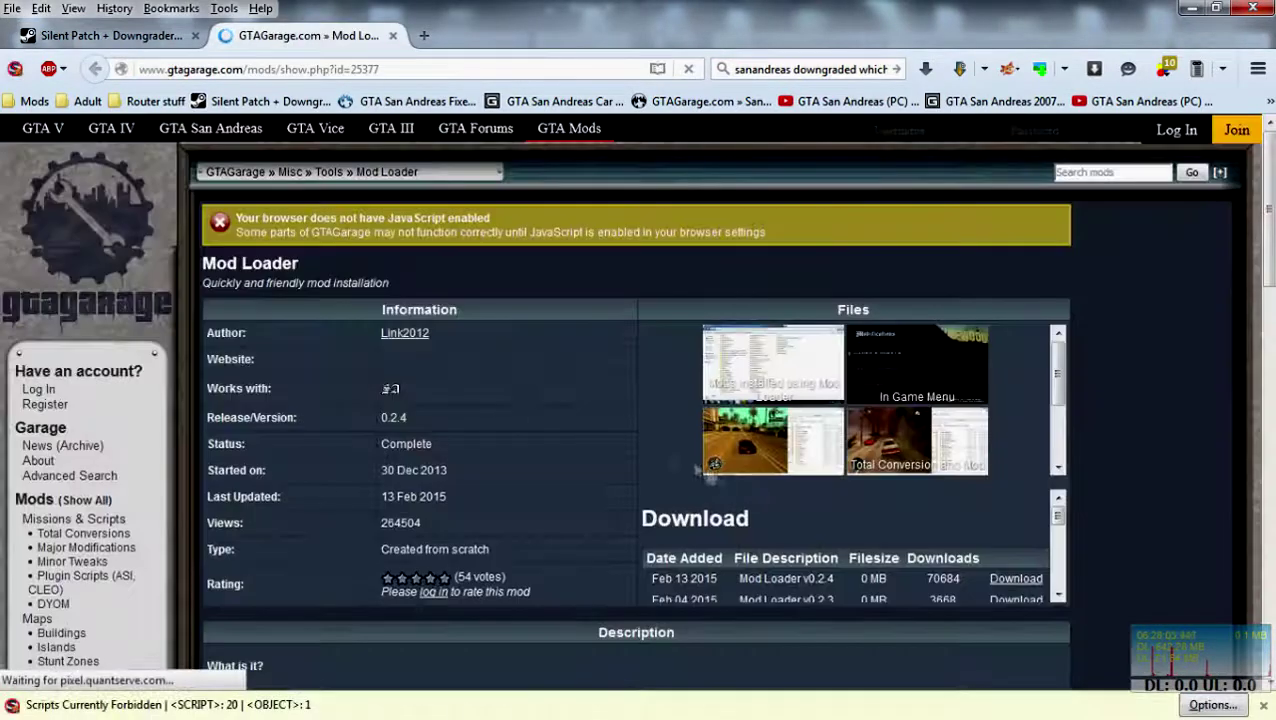
scroll(735, 510, down, 3)
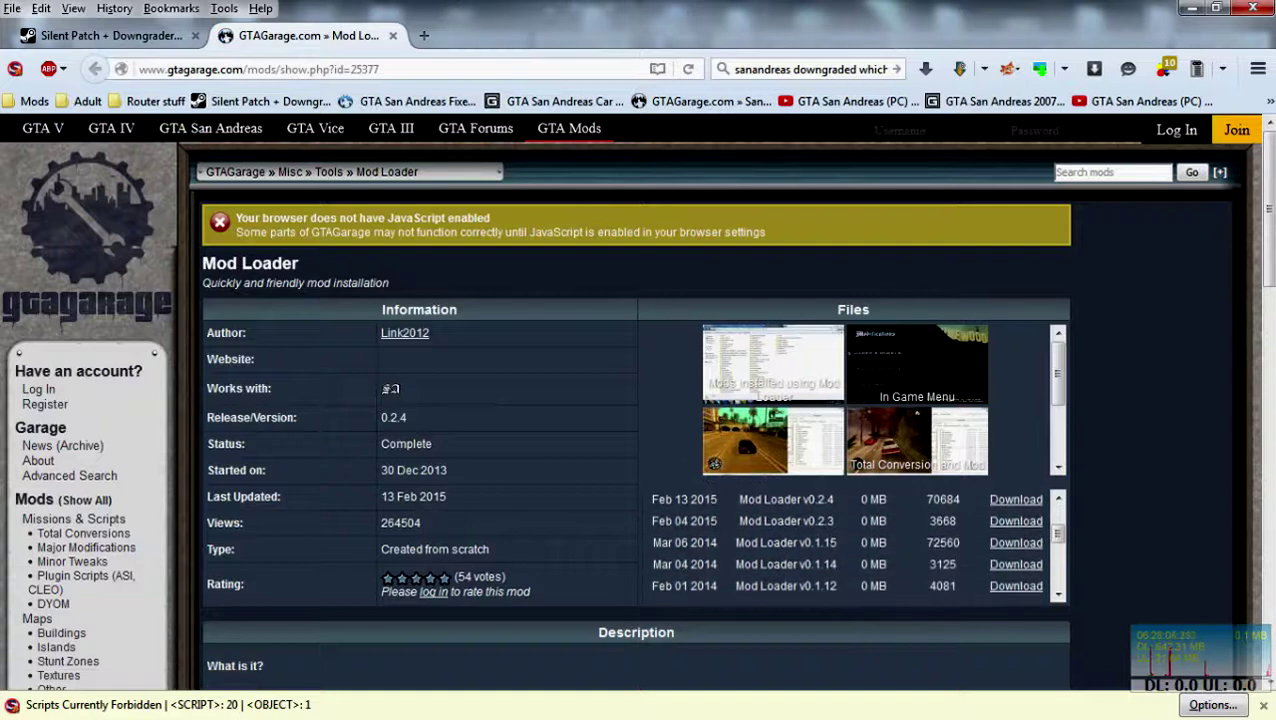
click(1016, 502)
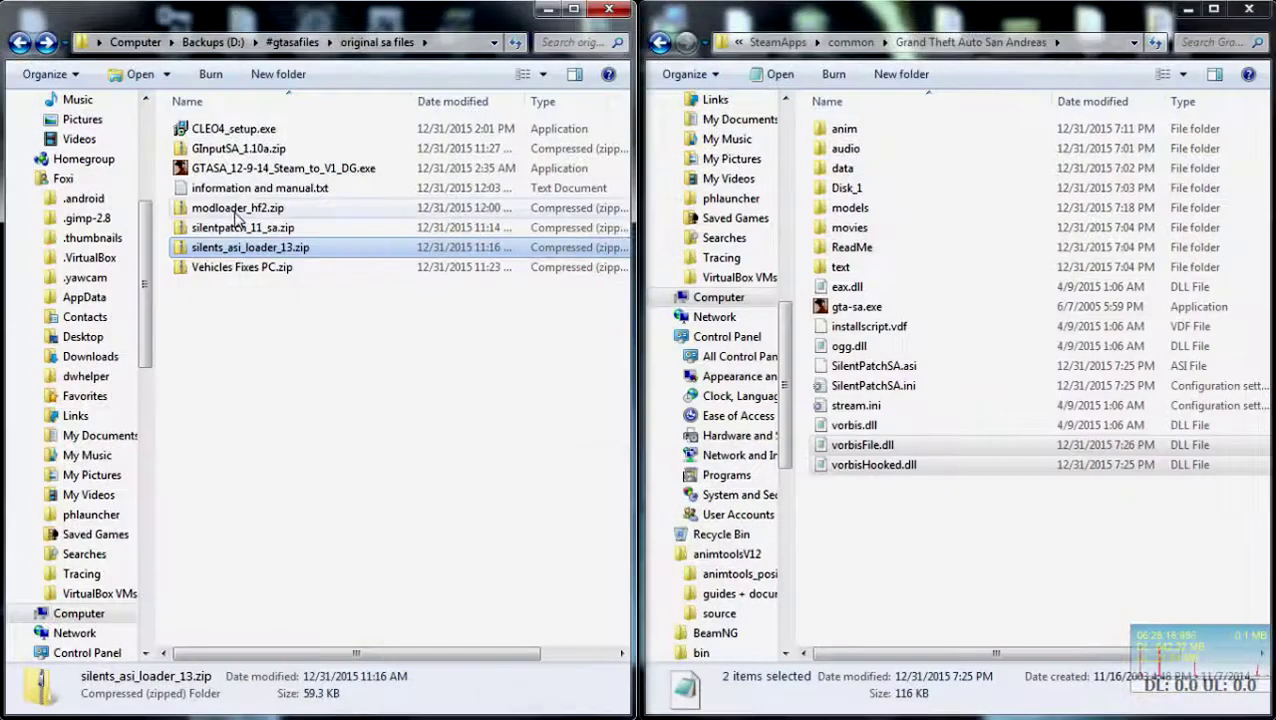
Copy the modloader folder and modloader.asi from modloader_hf2.zip into the San Andreas game folder.
double_click(237, 208)
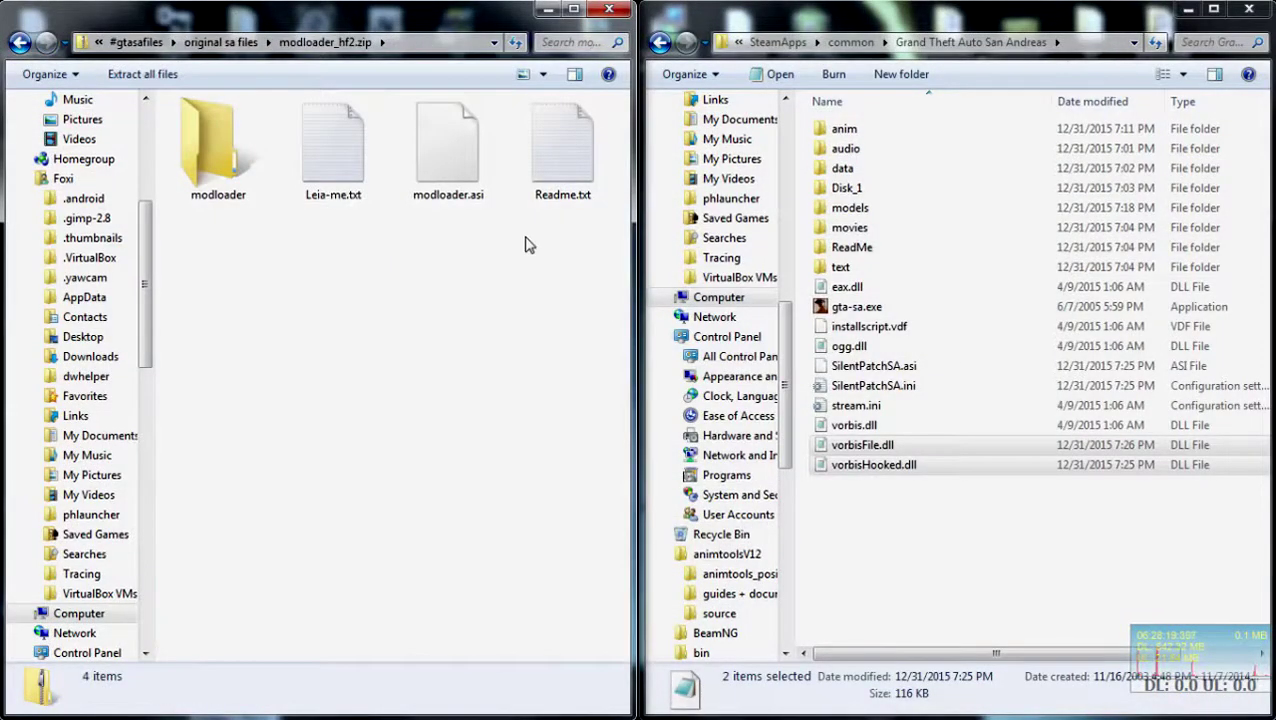
click(217, 166)
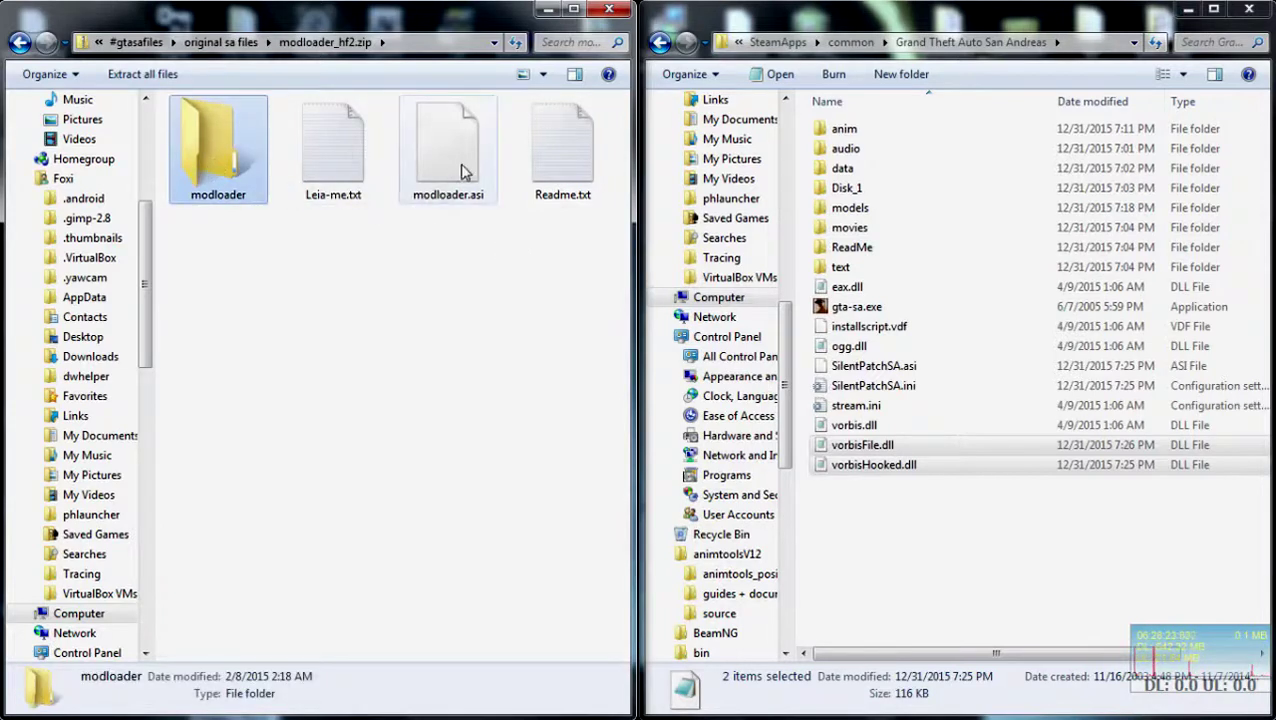
ctrl+click(462, 195)
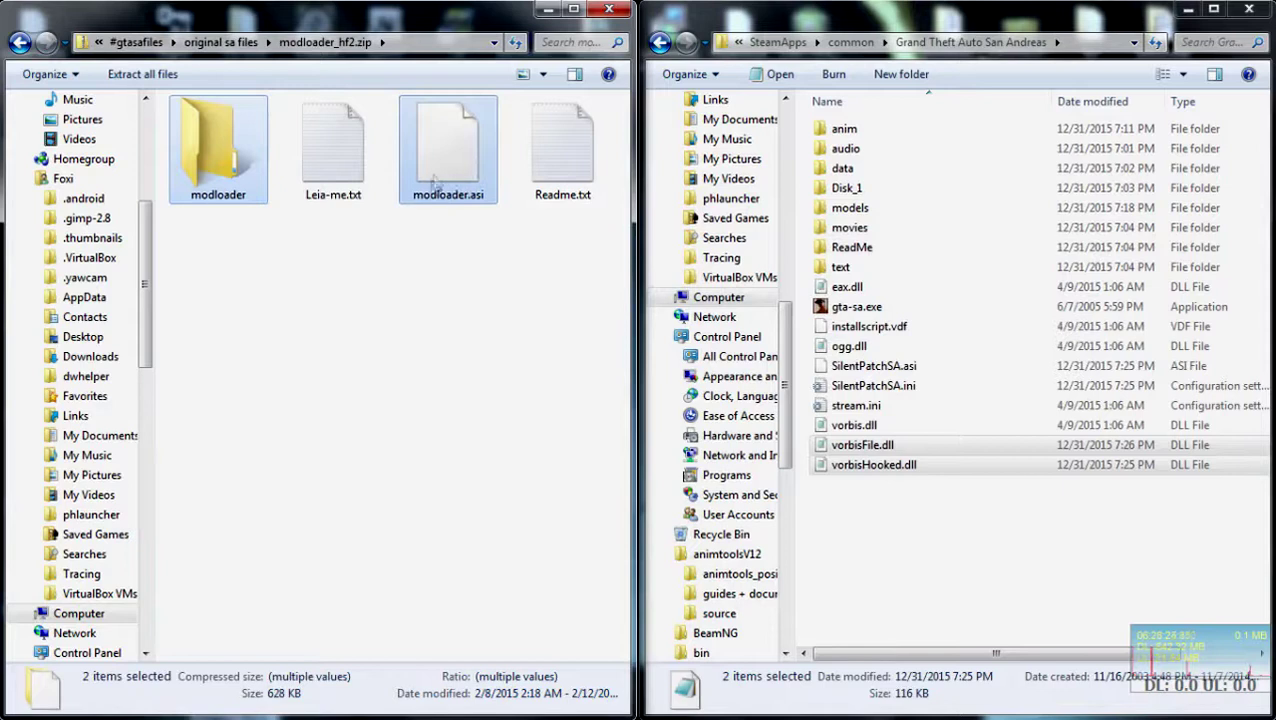
drag(445, 152, 865, 552)
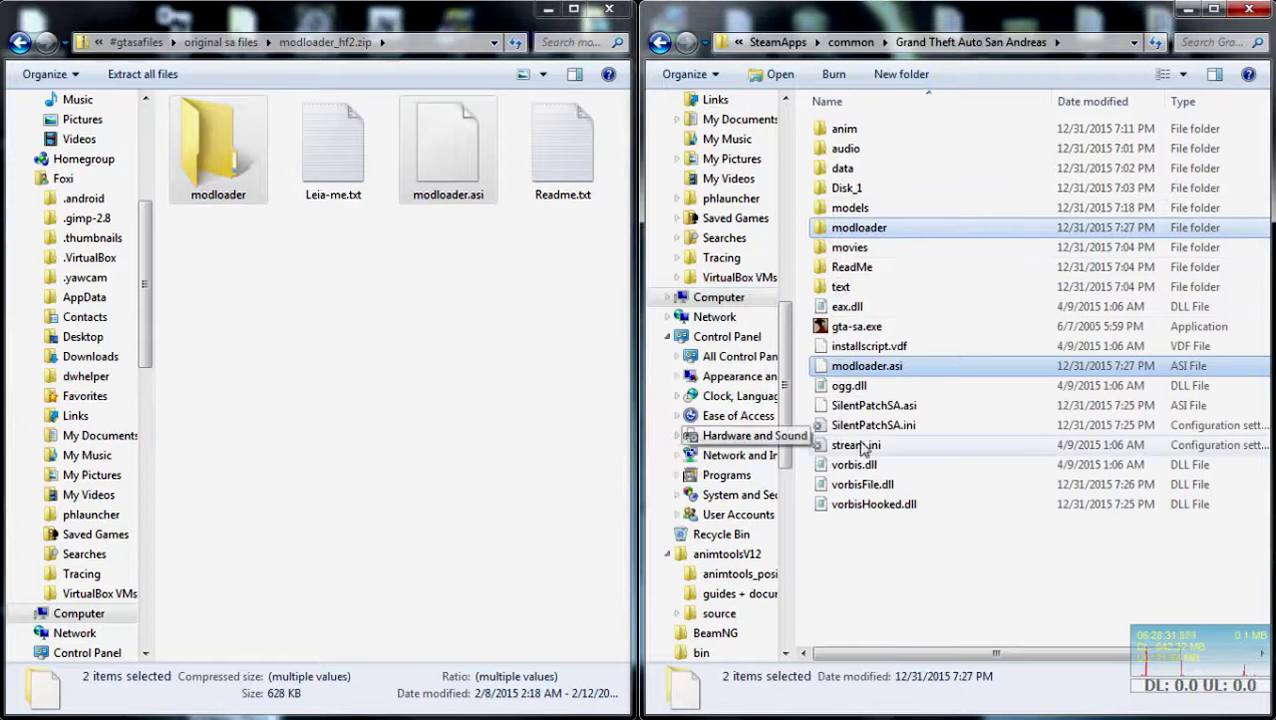
click(22, 52)
click(20, 46)
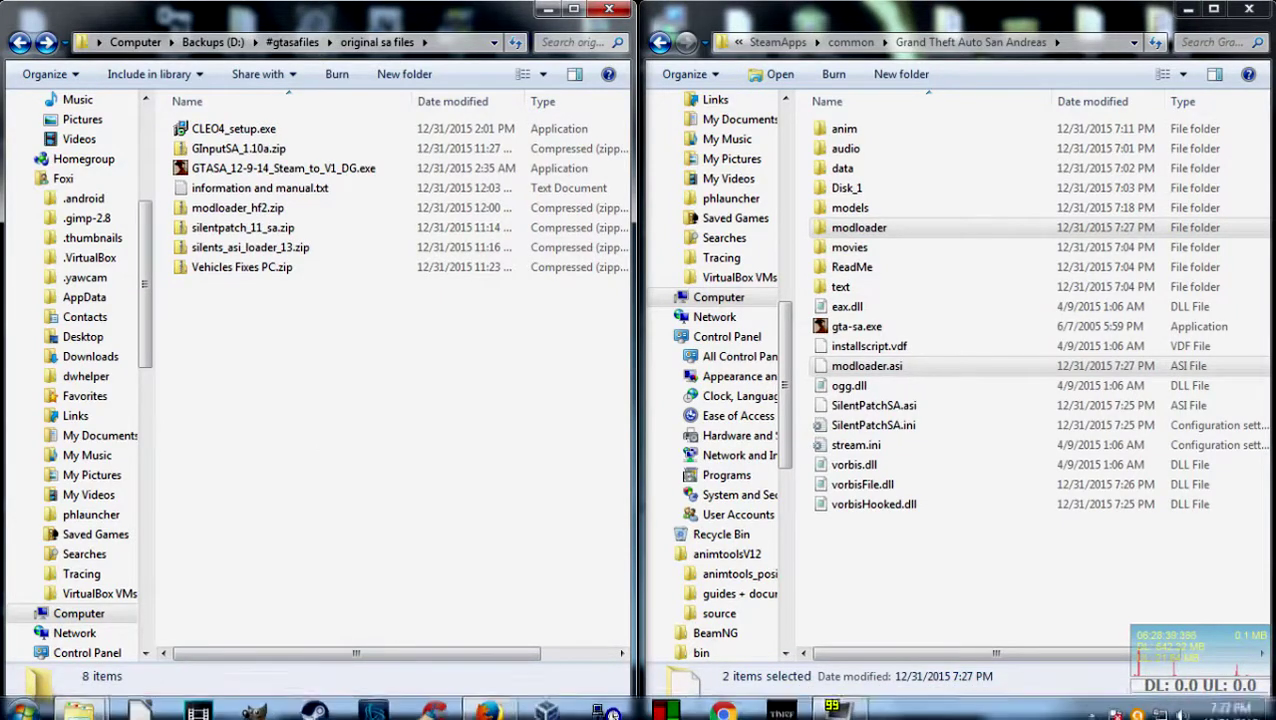
click(489, 700)
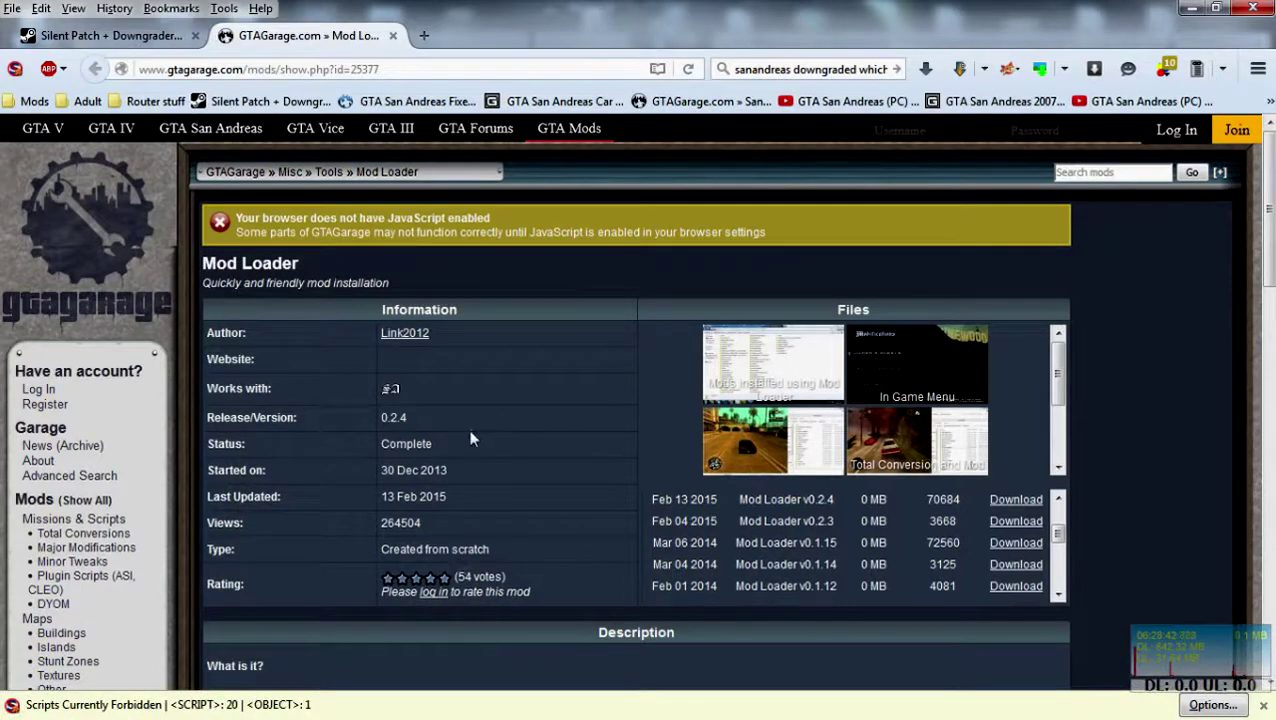
Close the Mod Loader tab and preview the van and trailer spoiler images in the Fixed Vehicles topic.
click(393, 35)
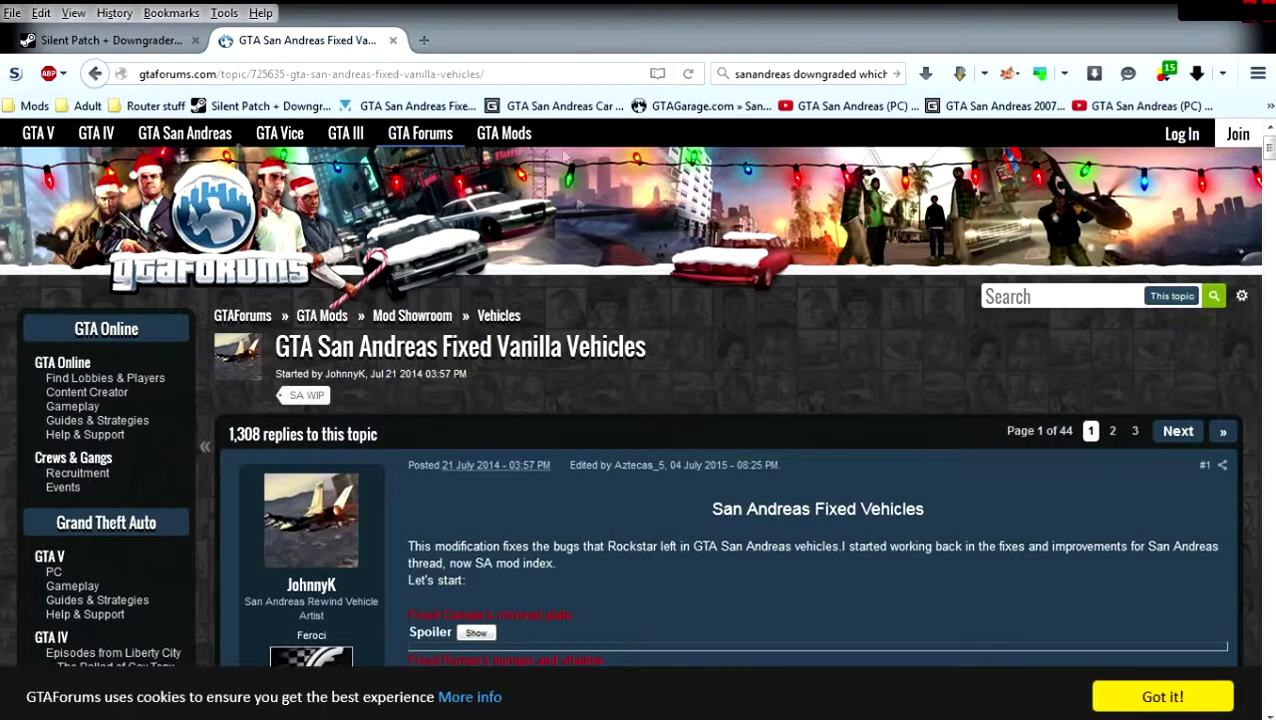
scroll(597, 499, down, 3)
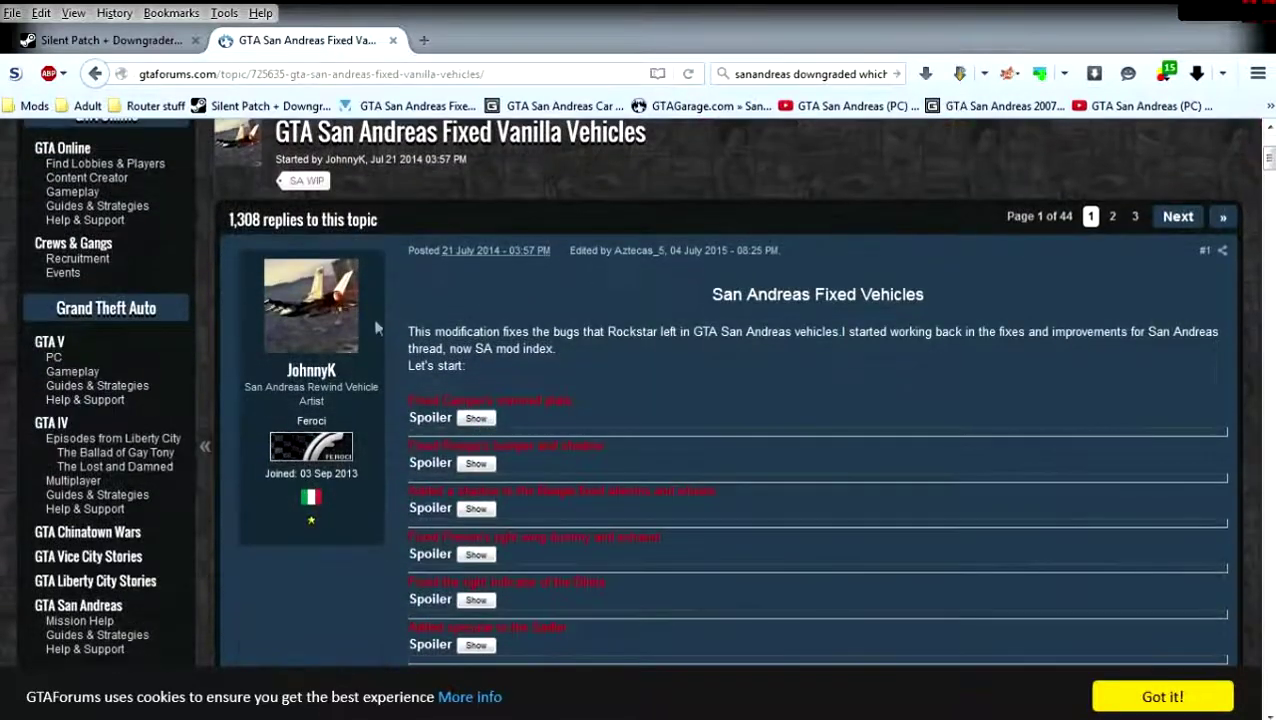
scroll(478, 420, down, 3)
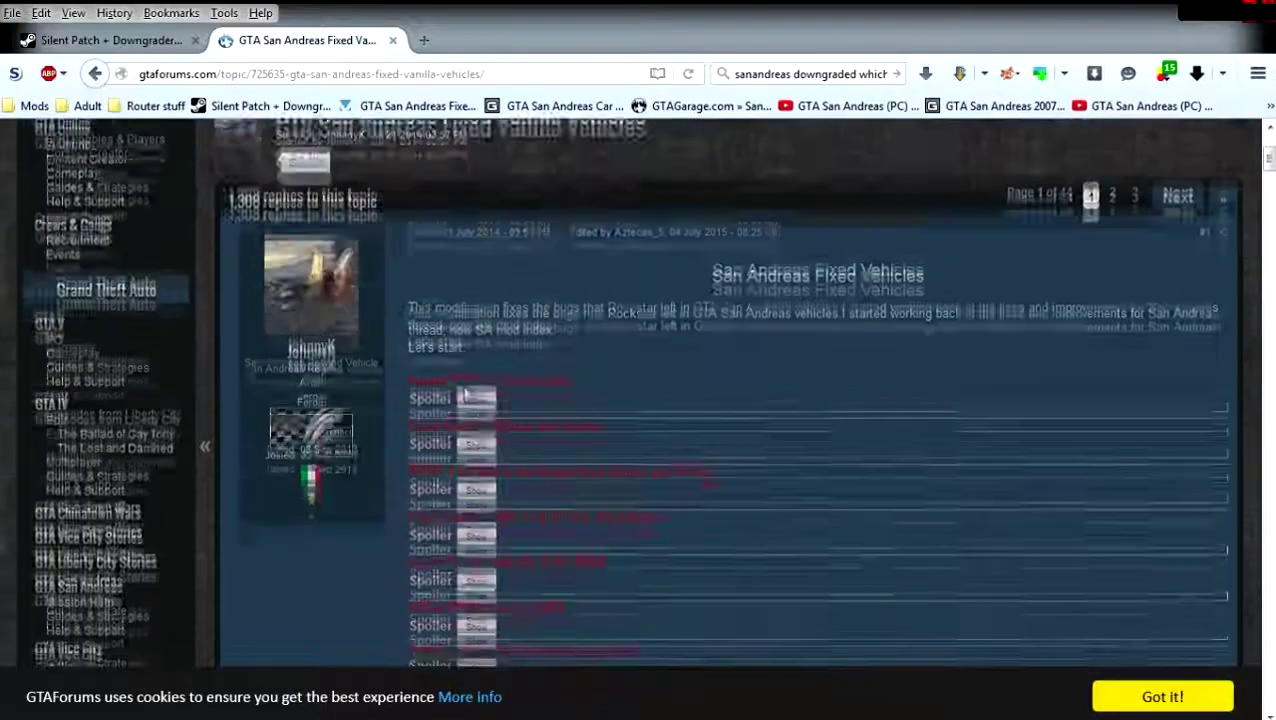
click(476, 420)
scroll(560, 420, down, 5)
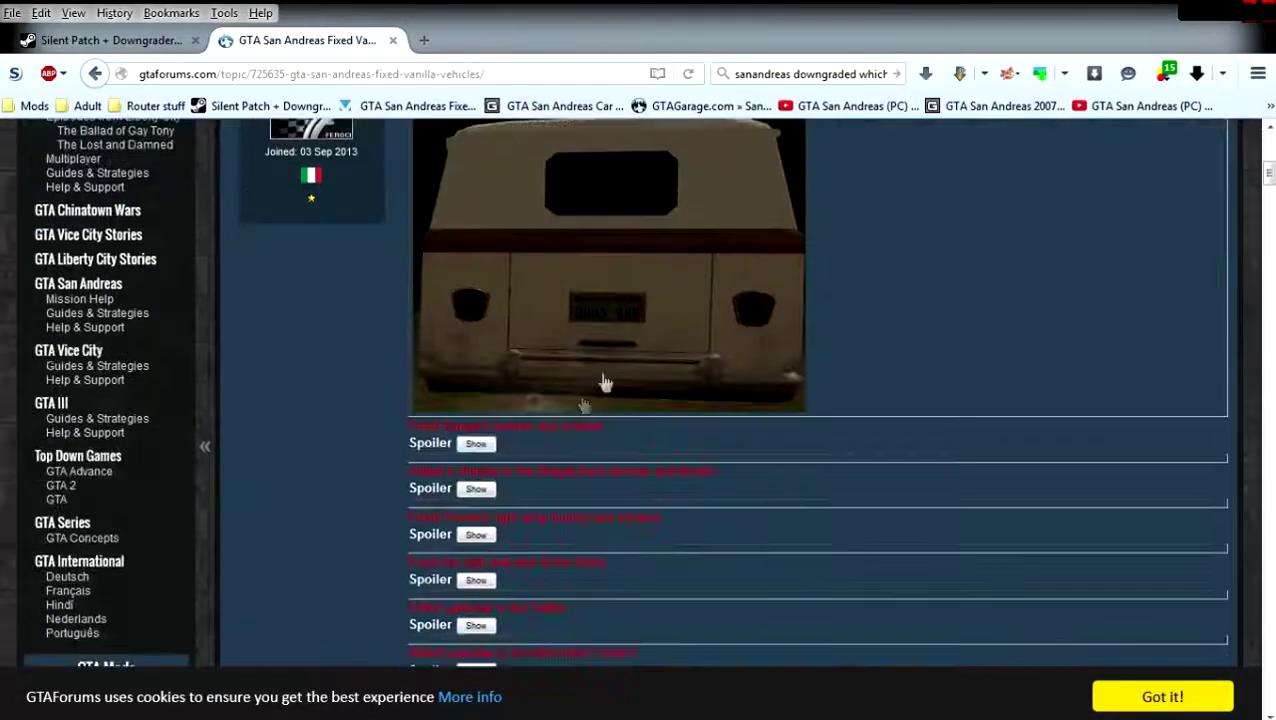
scroll(600, 379, up, 4)
click(492, 424)
scroll(492, 425, down, 5)
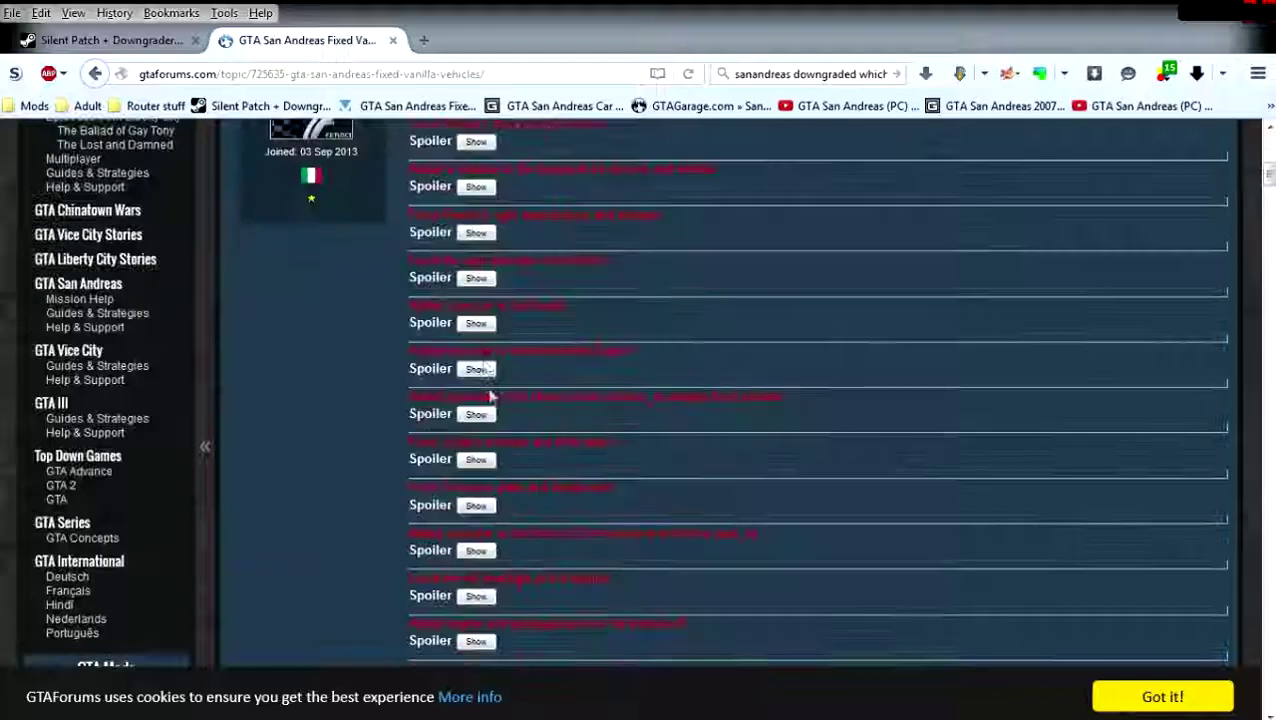
click(476, 369)
click(476, 369)
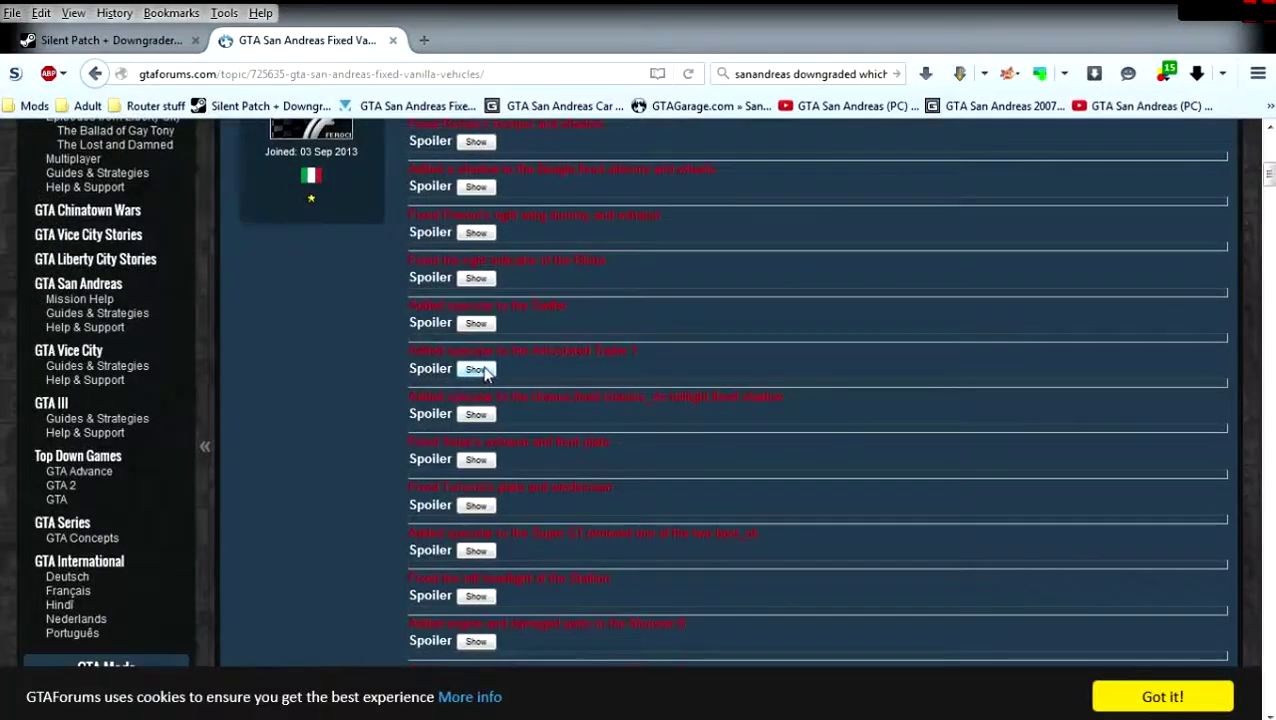
Reveal and collapse the van and blue car spoiler previews further down the topic.
scroll(473, 290, up, 3)
click(476, 307)
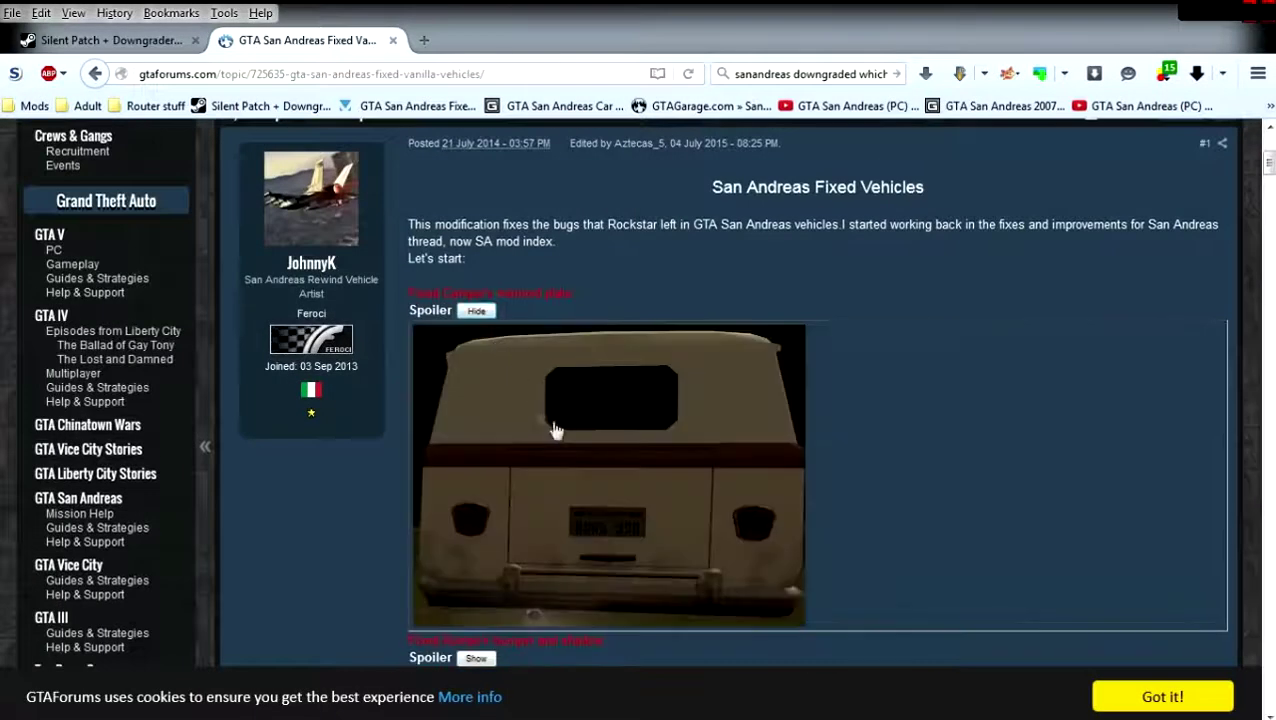
scroll(555, 427, down, 2)
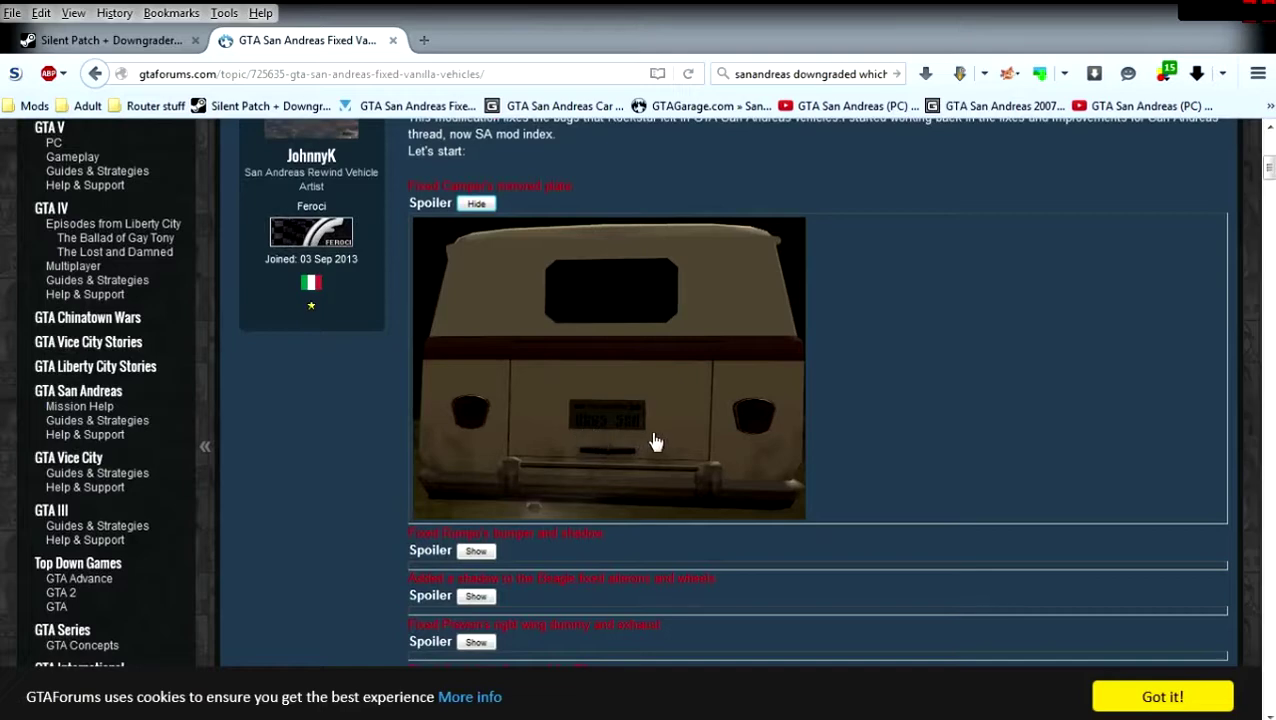
click(476, 203)
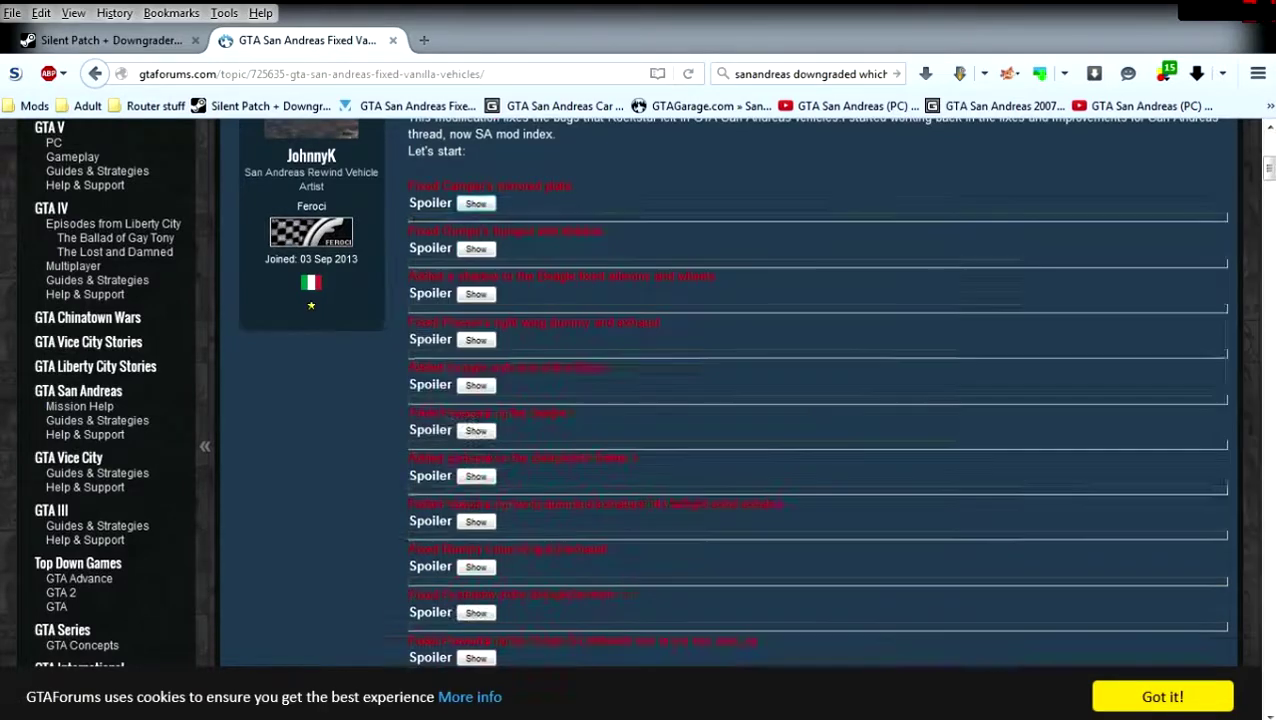
scroll(476, 210, down, 3)
scroll(515, 384, down, 3)
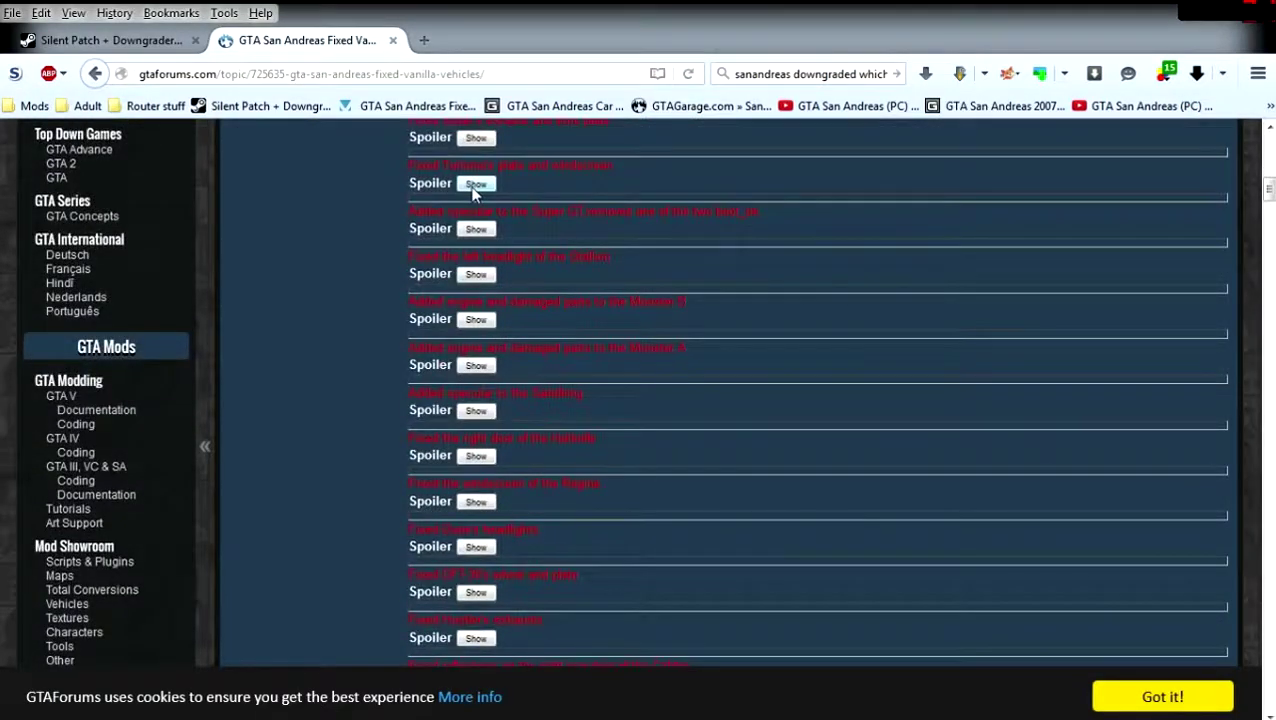
click(476, 183)
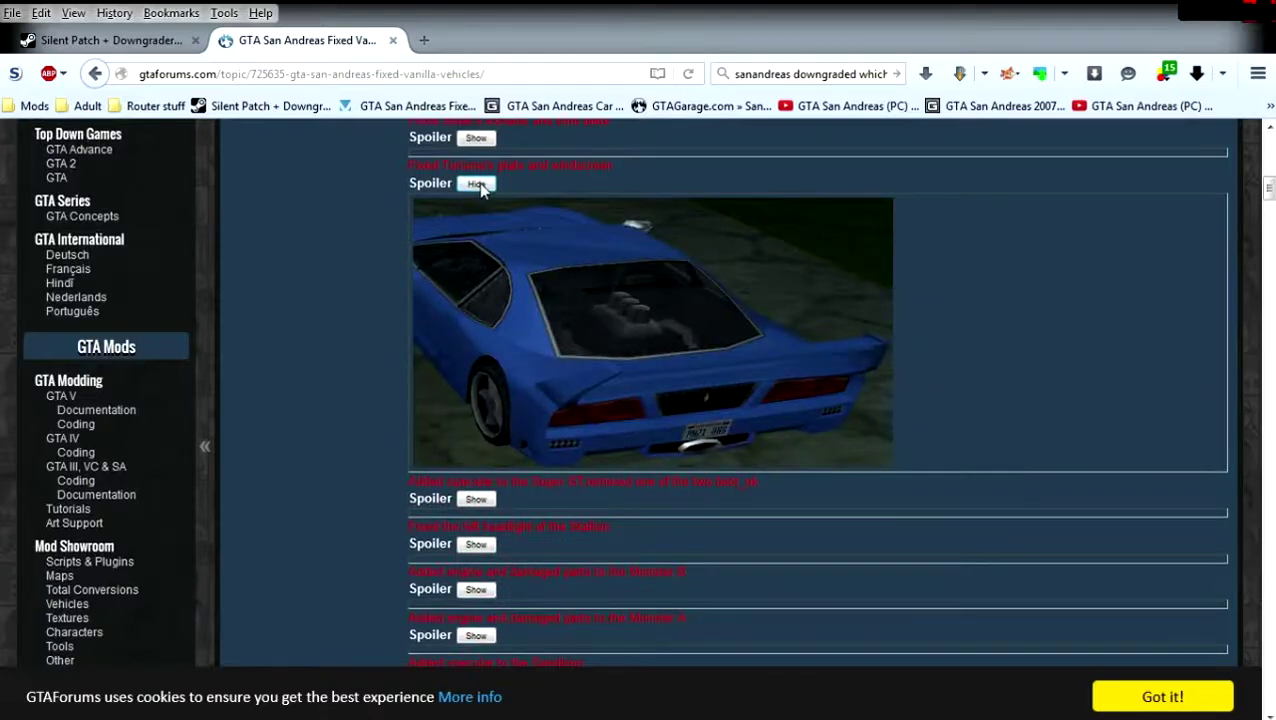
click(477, 183)
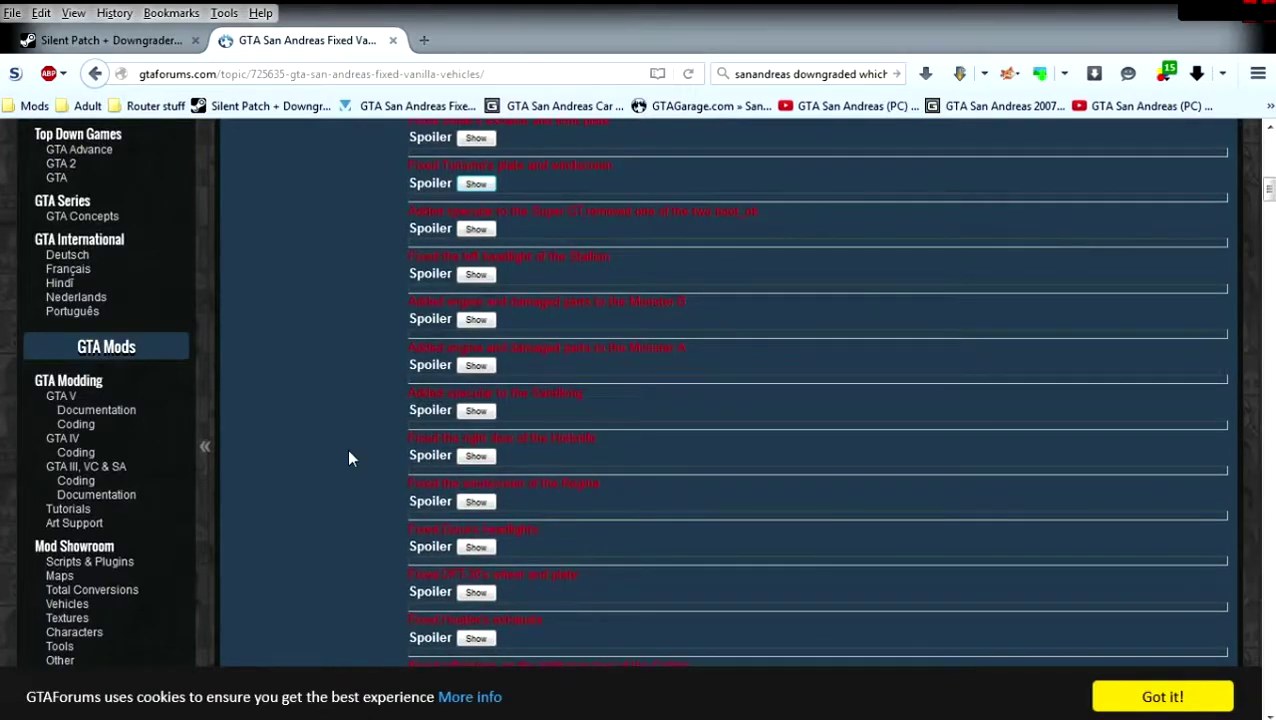
Scroll to JohnnyK's post and open its 'Get Them Here' download link.
scroll(347, 449, down, 4)
scroll(347, 444, down, 6)
scroll(345, 440, up, 3)
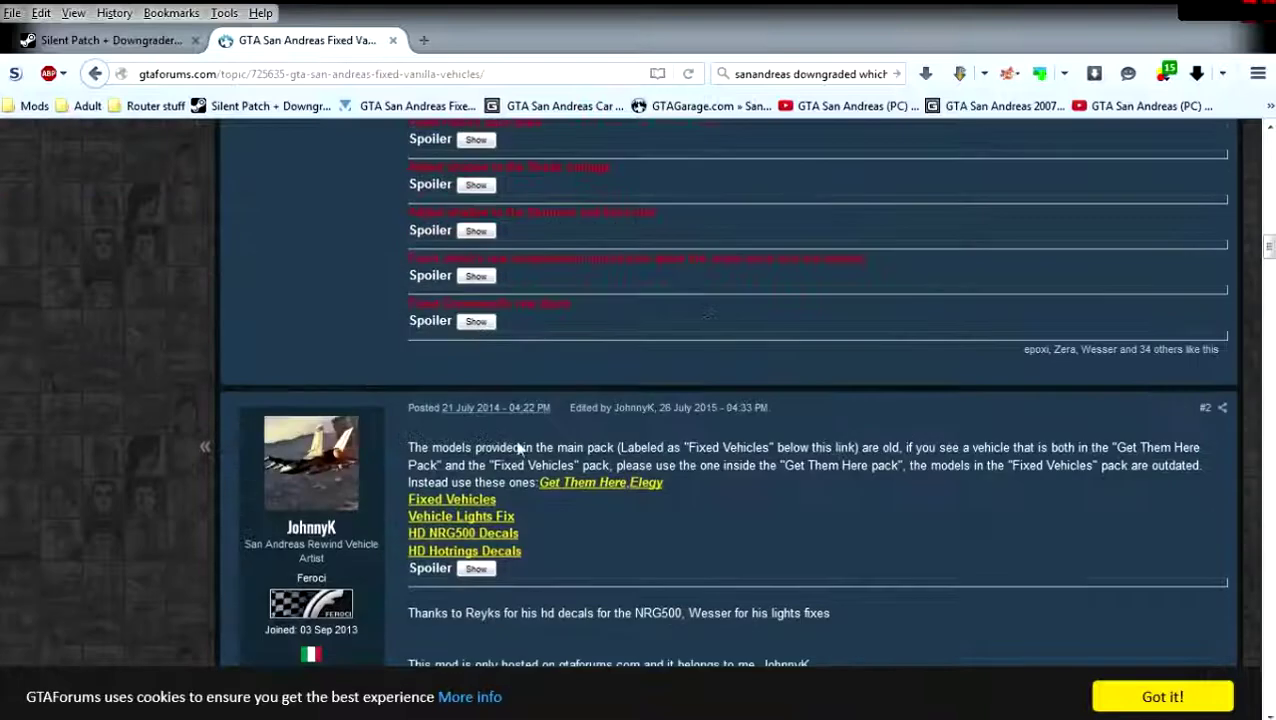
scroll(345, 440, down, 2)
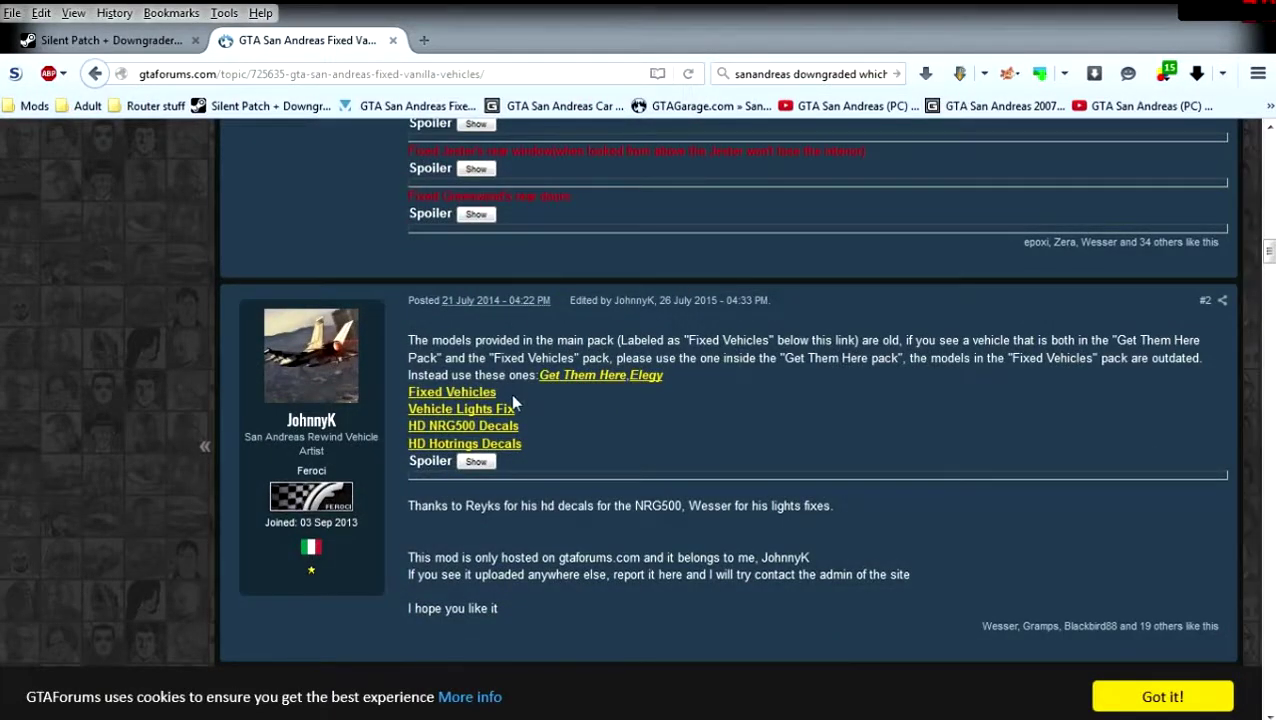
click(568, 385)
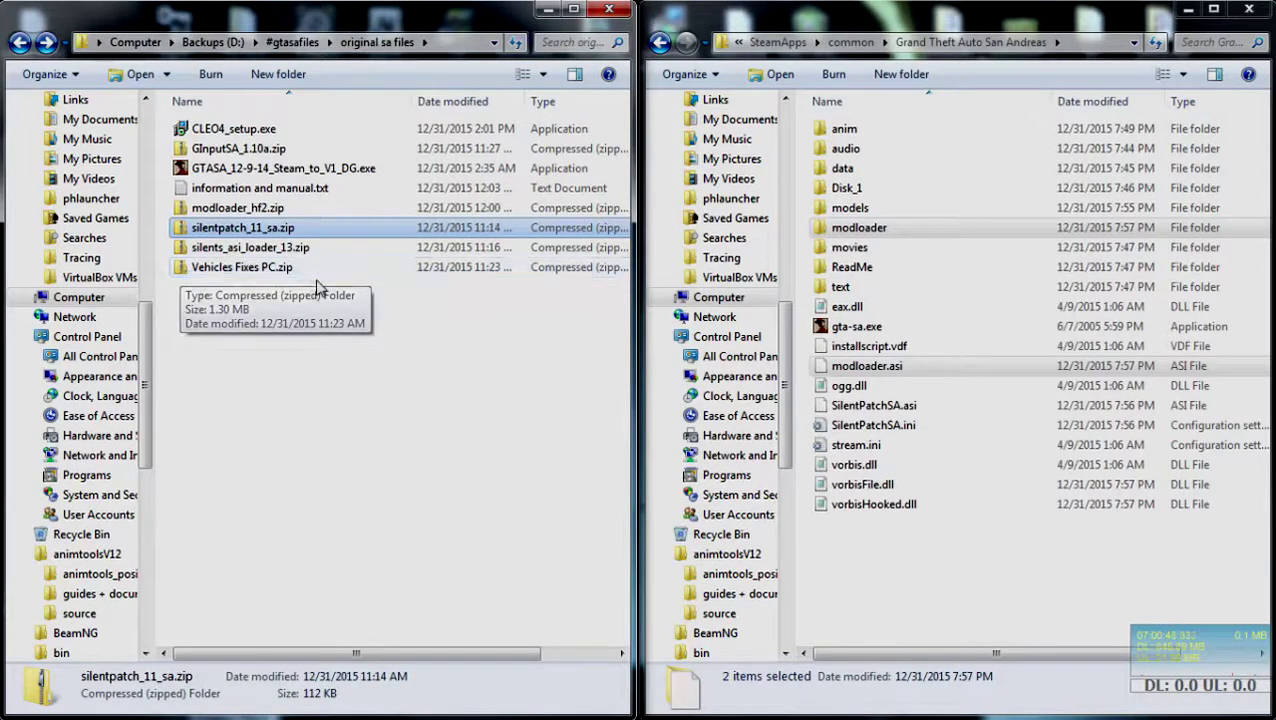
Open Vehicles Fixes PC.zip to view its vehicle model files.
double_click(255, 271)
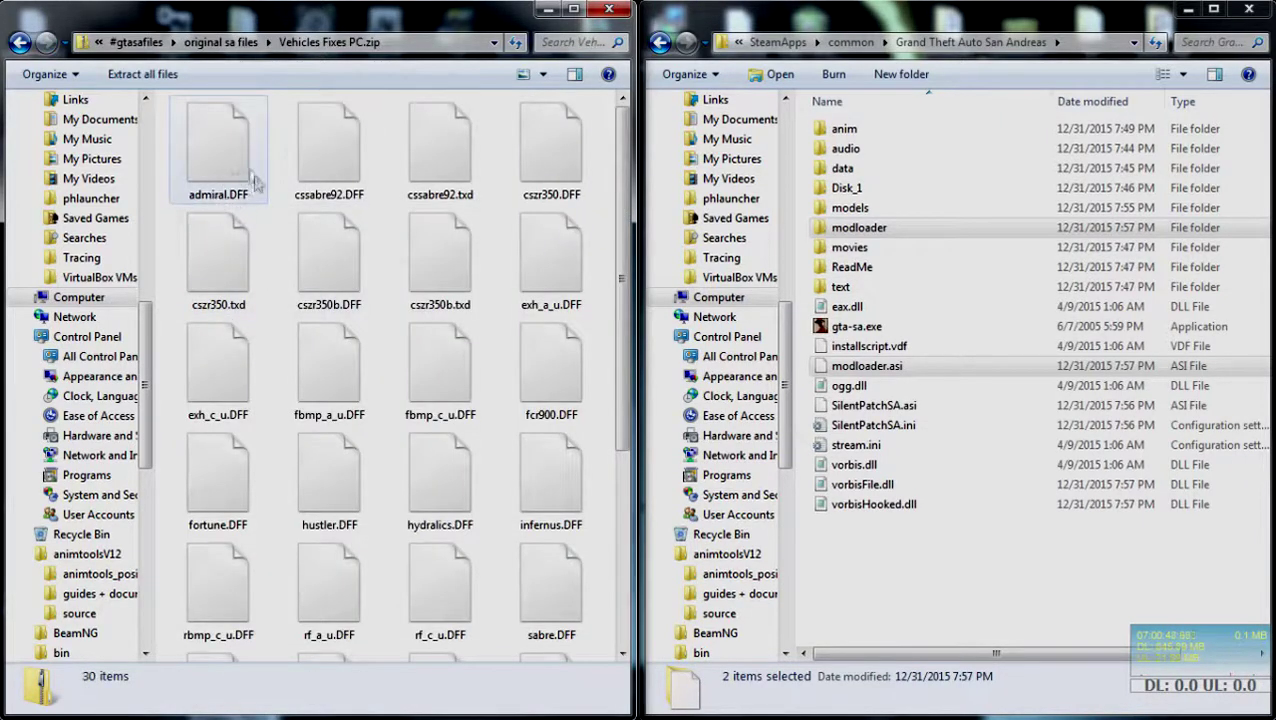
click(211, 157)
scroll(500, 490, down, 3)
scroll(500, 490, up, 3)
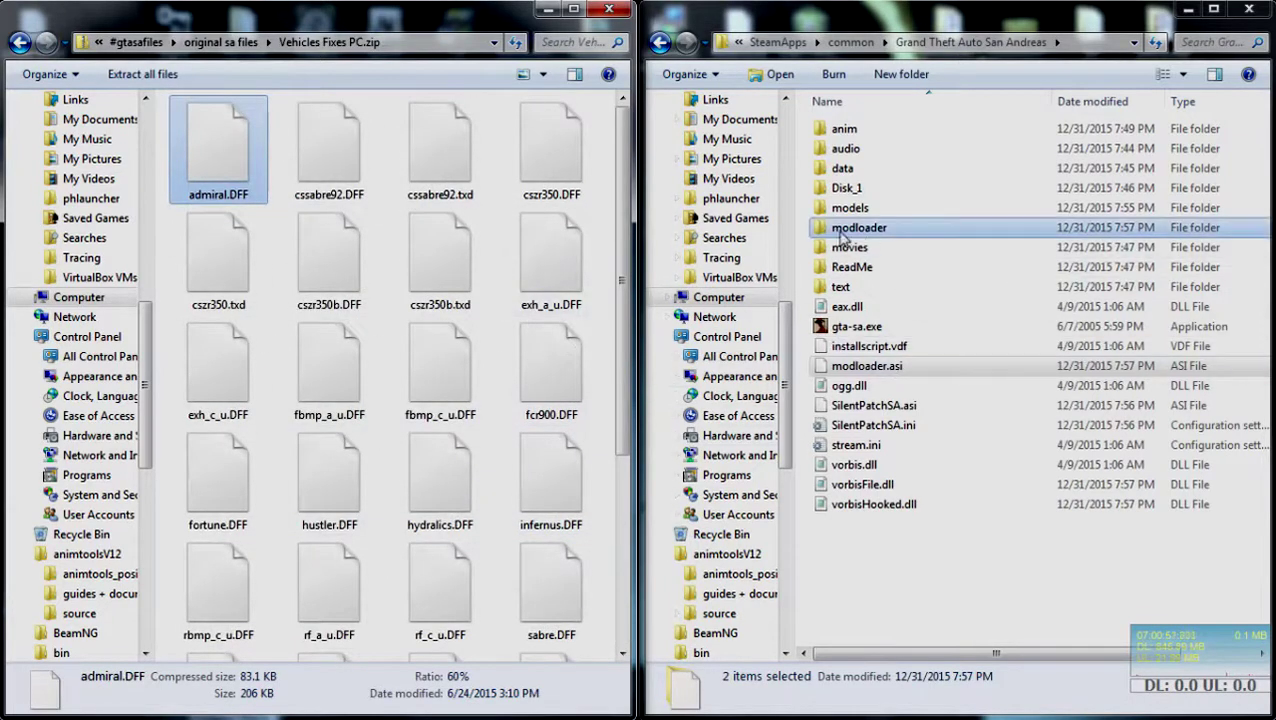
Create a new folder named 'Vehicle Fixes' inside the game's modloader folder.
double_click(862, 228)
right_click(913, 240)
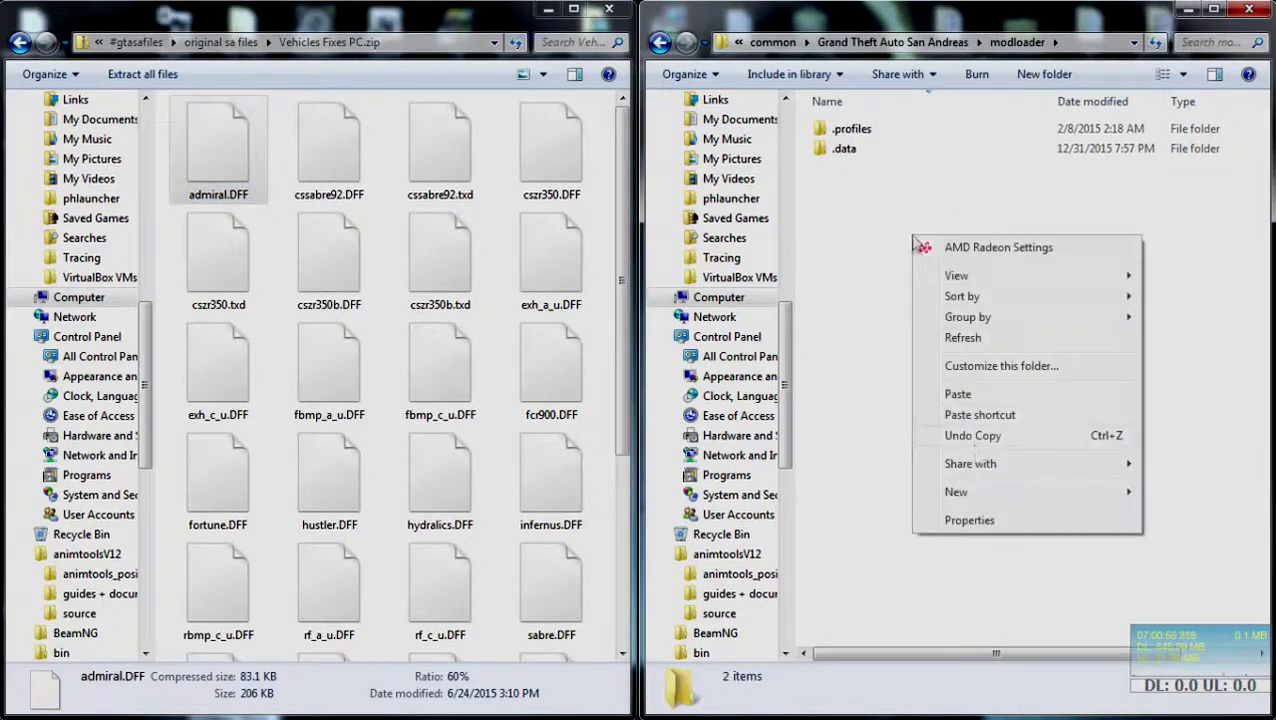
mouse_move(975, 493)
click(820, 194)
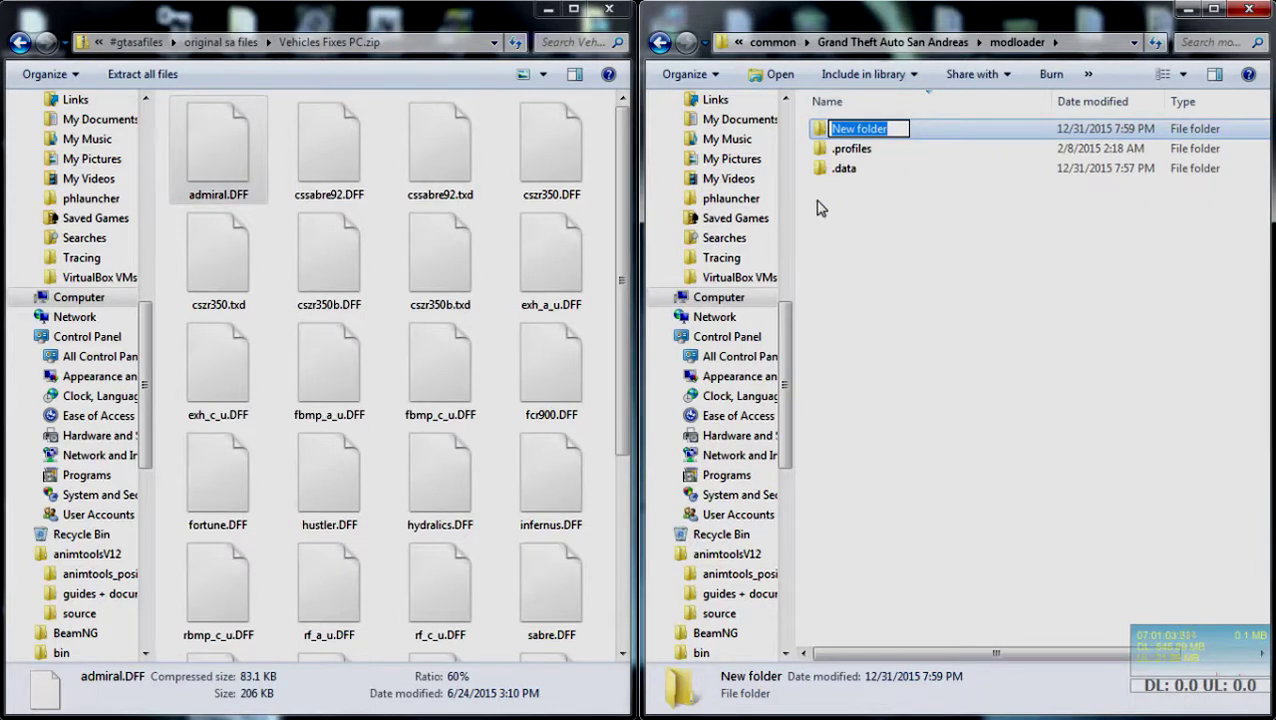
text(Vehicle Fixes)
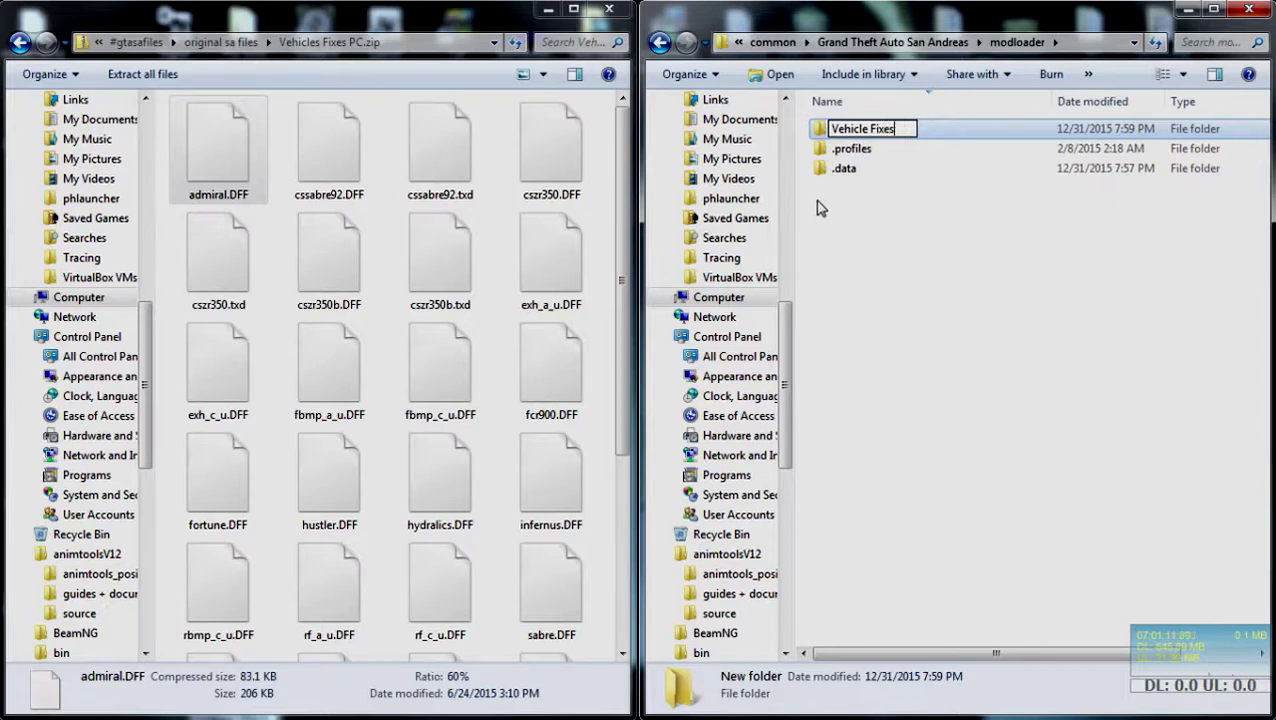
key(Return)
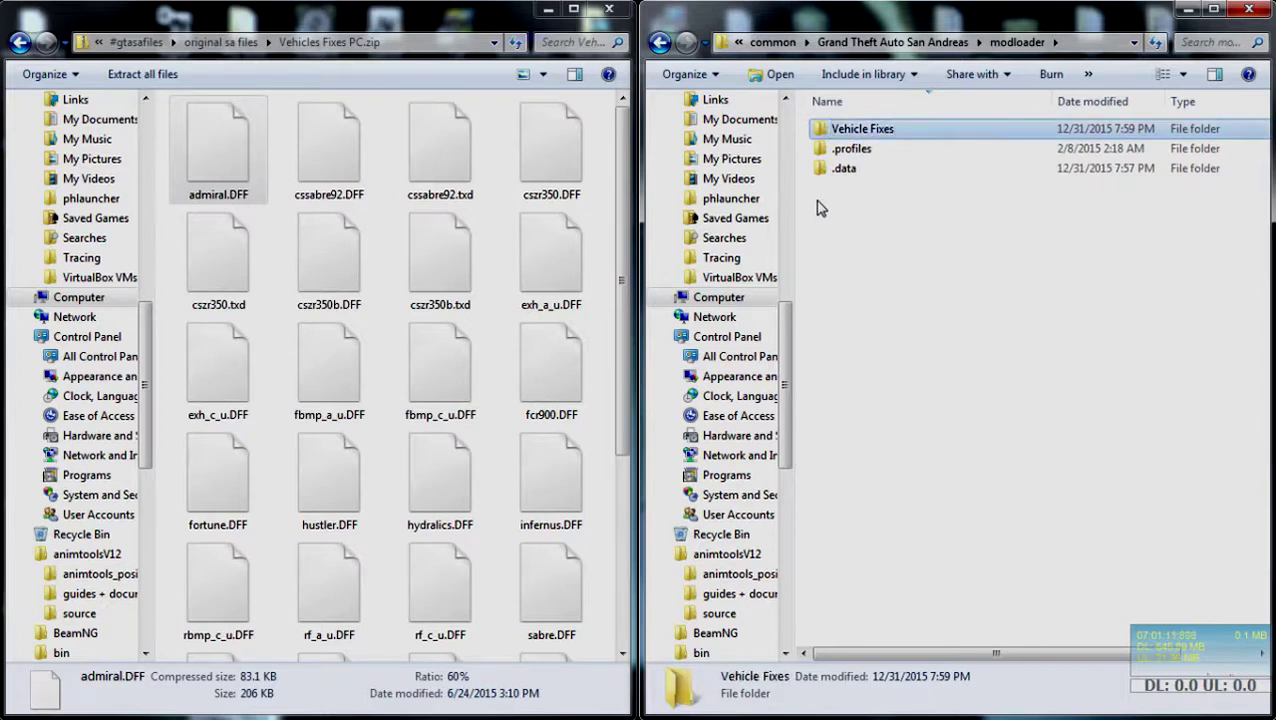
Copy all 30 DFF and TXD files from the zip into the Vehicle Fixes folder.
double_click(862, 129)
drag(165, 150, 541, 584)
drag(570, 515, 928, 450)
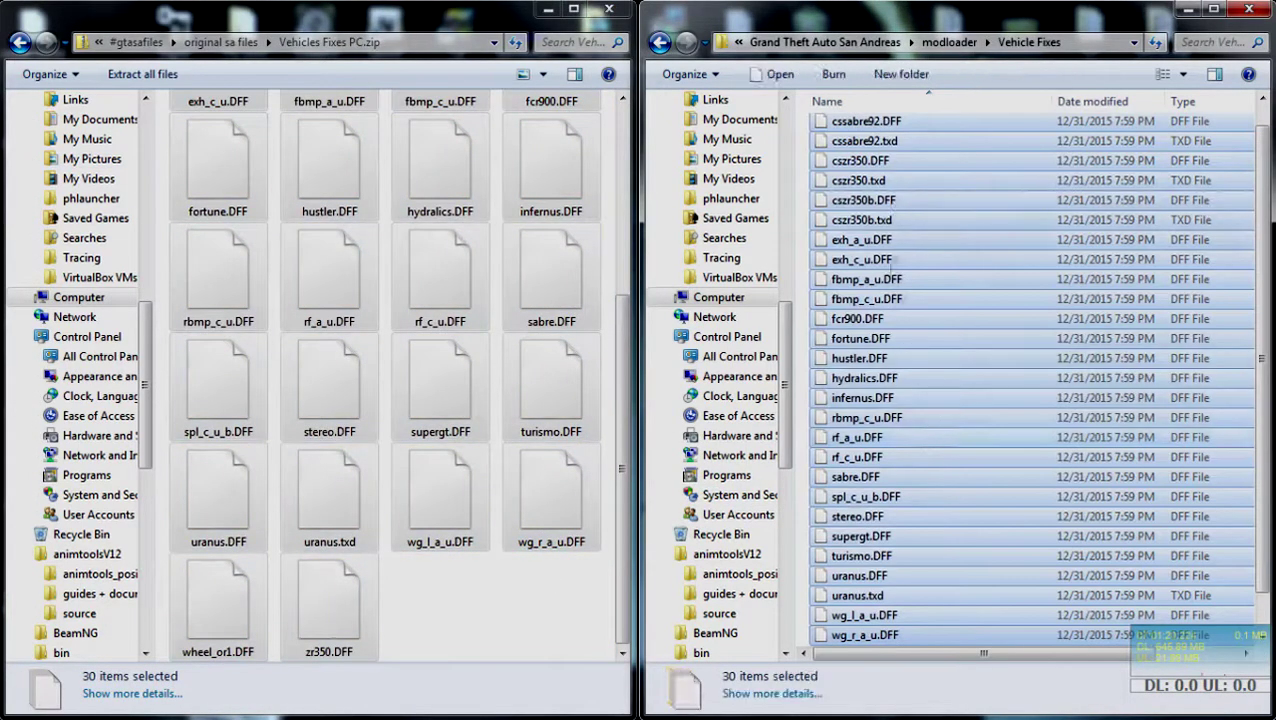
click(659, 42)
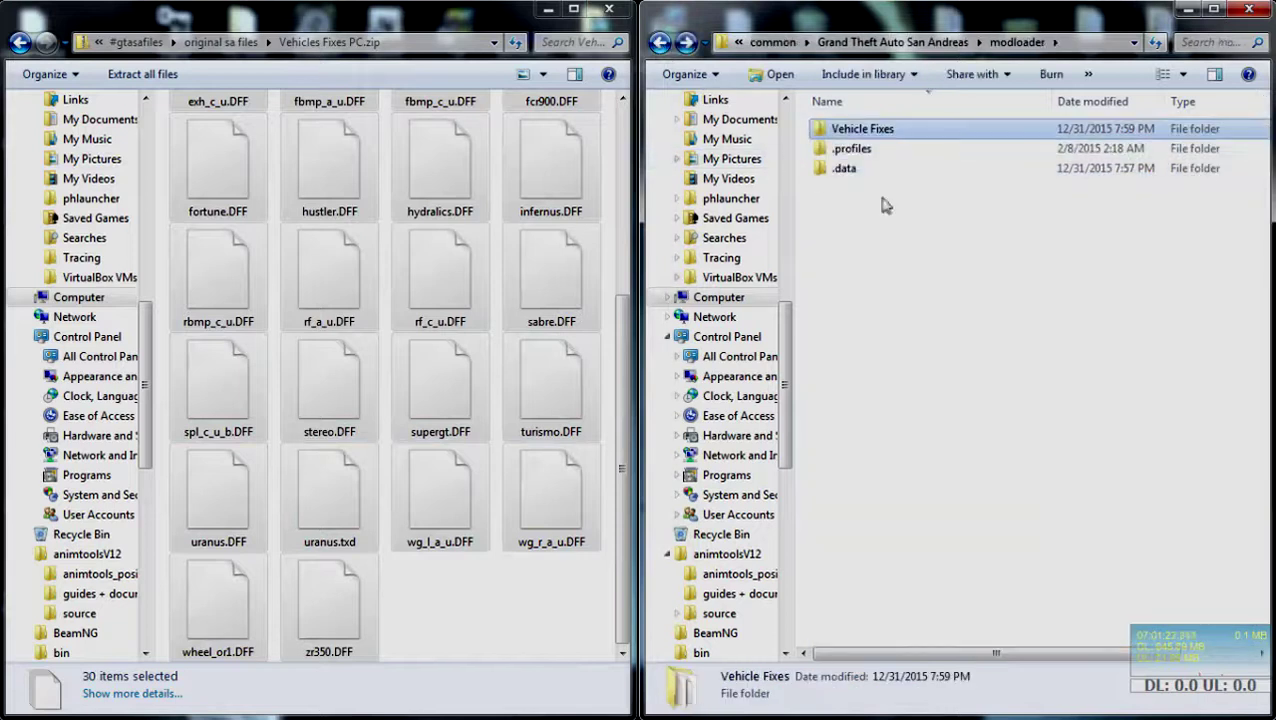
click(22, 43)
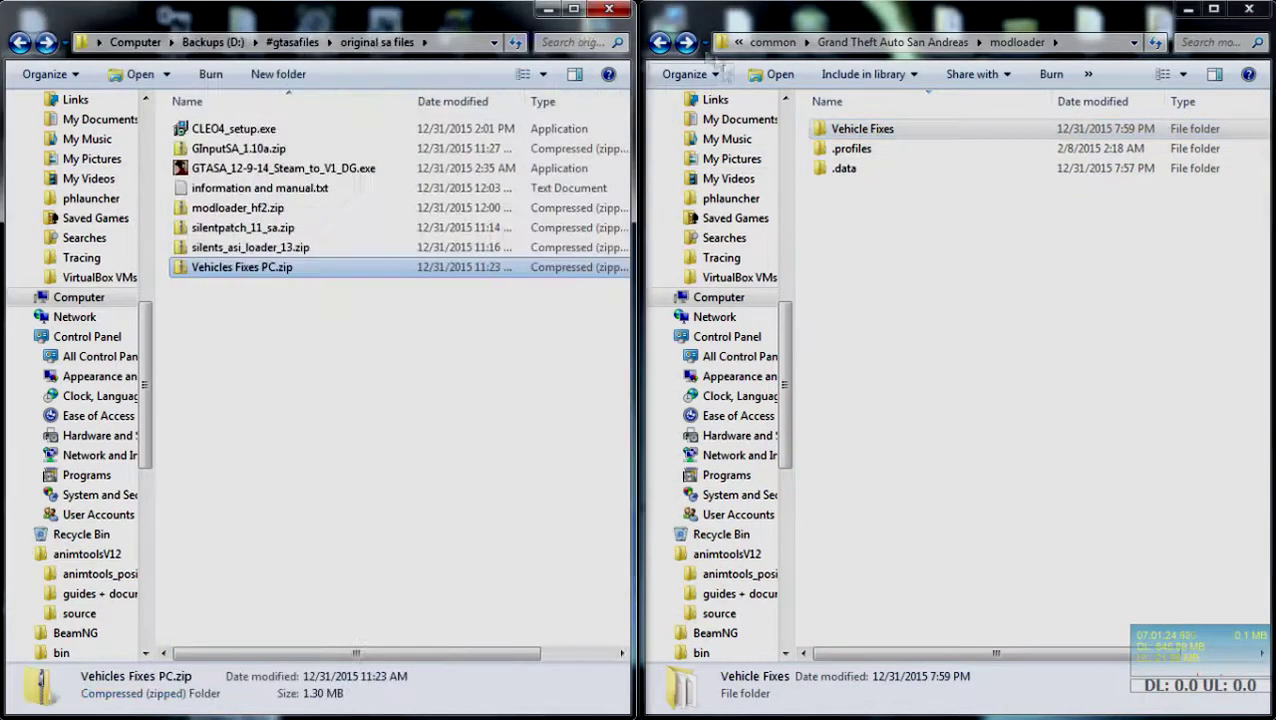
Return to the game folder, then open the Steam guide's GTAGarage link for Silent's GInput.
click(659, 42)
click(338, 367)
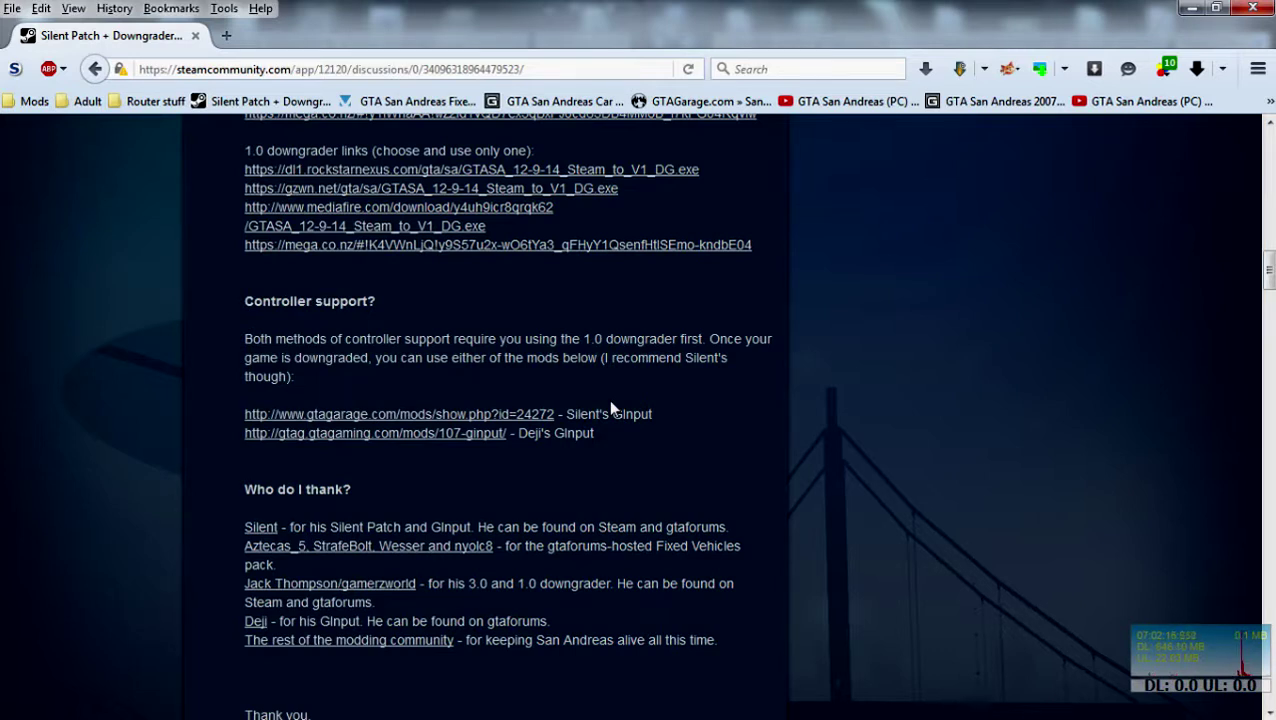
click(555, 416)
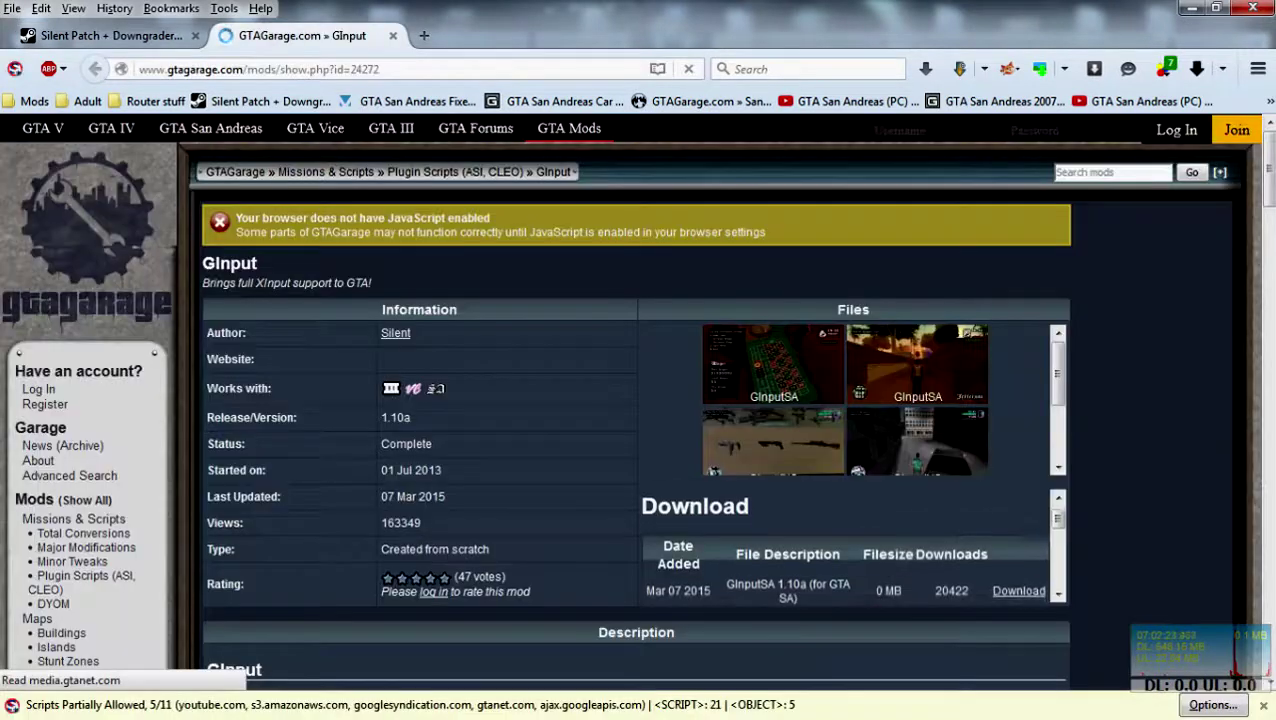
Scroll through the GInput page's Download box to find the GInputSA 1.10a file.
scroll(719, 522, down, 2)
scroll(719, 522, up, 2)
scroll(752, 520, down, 1)
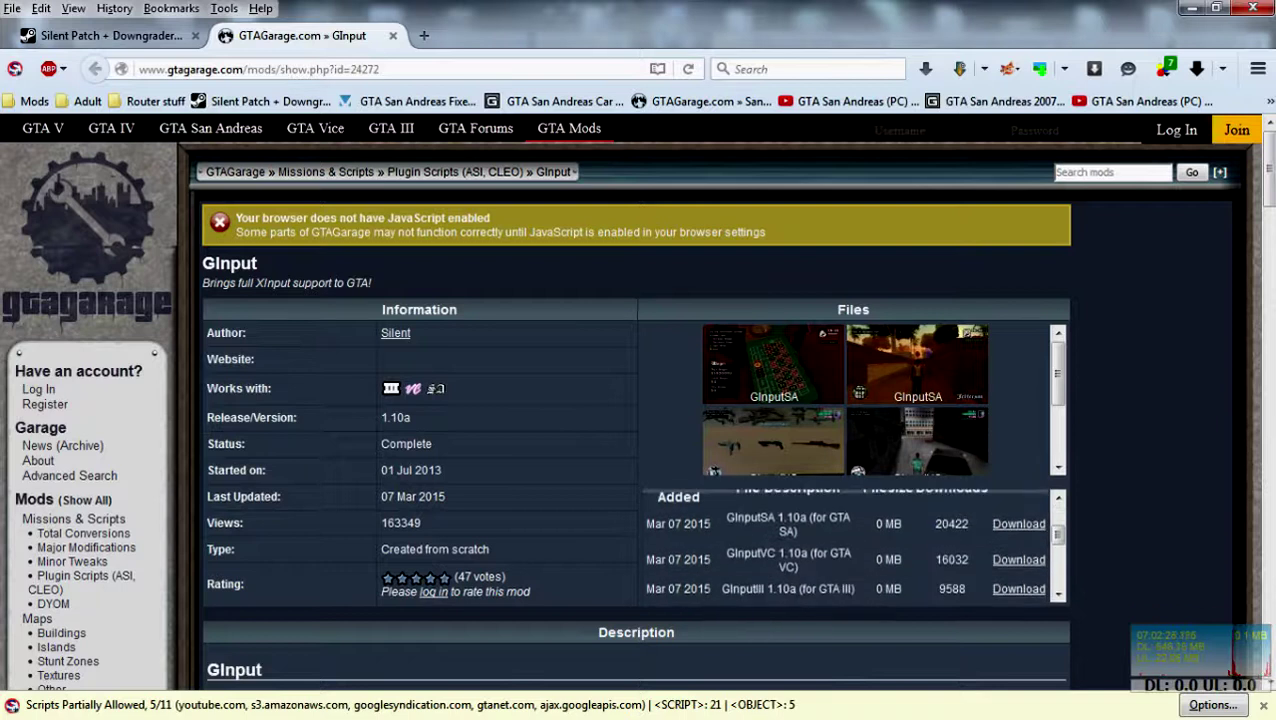
scroll(752, 520, up, 1)
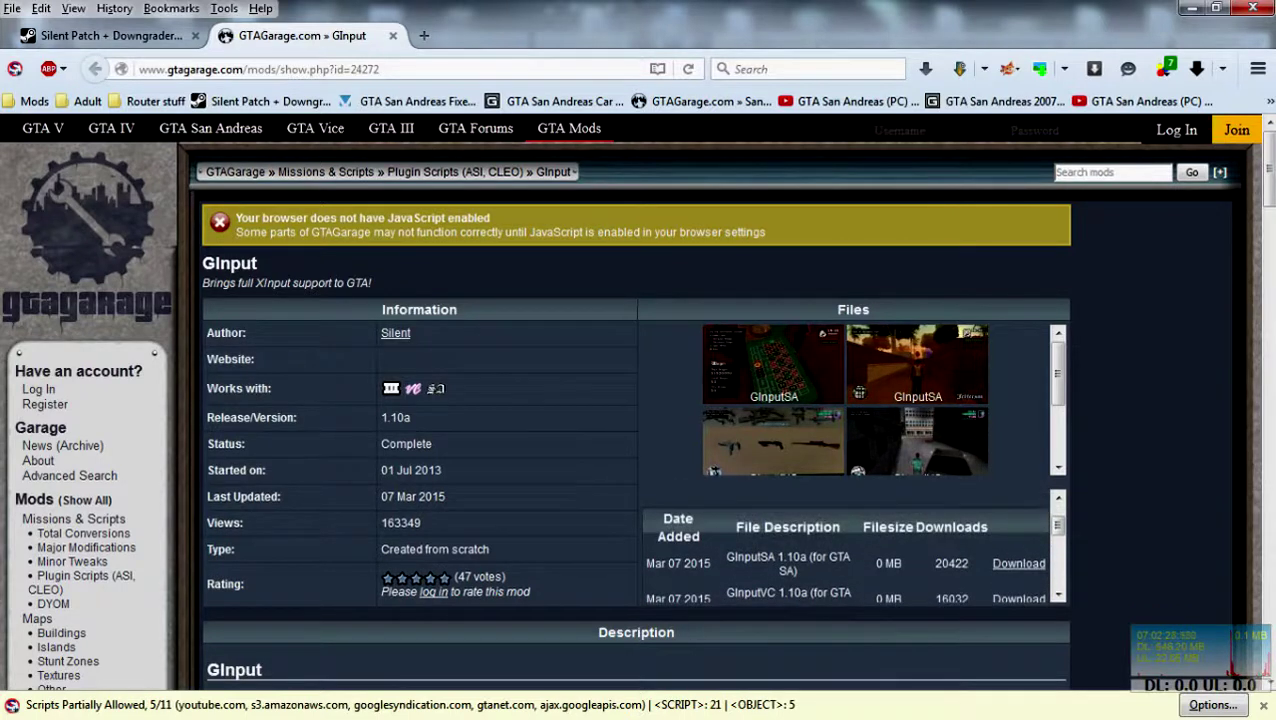
scroll(752, 530, down, 1)
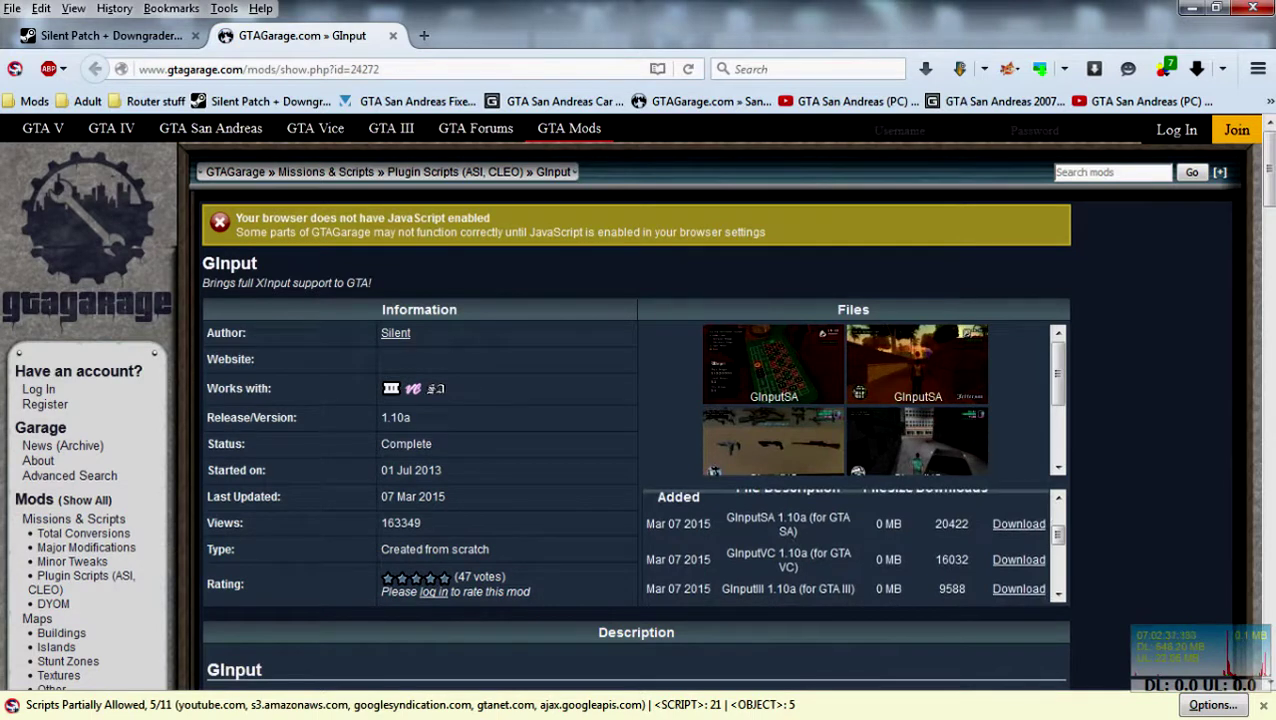
scroll(800, 534, down, 4)
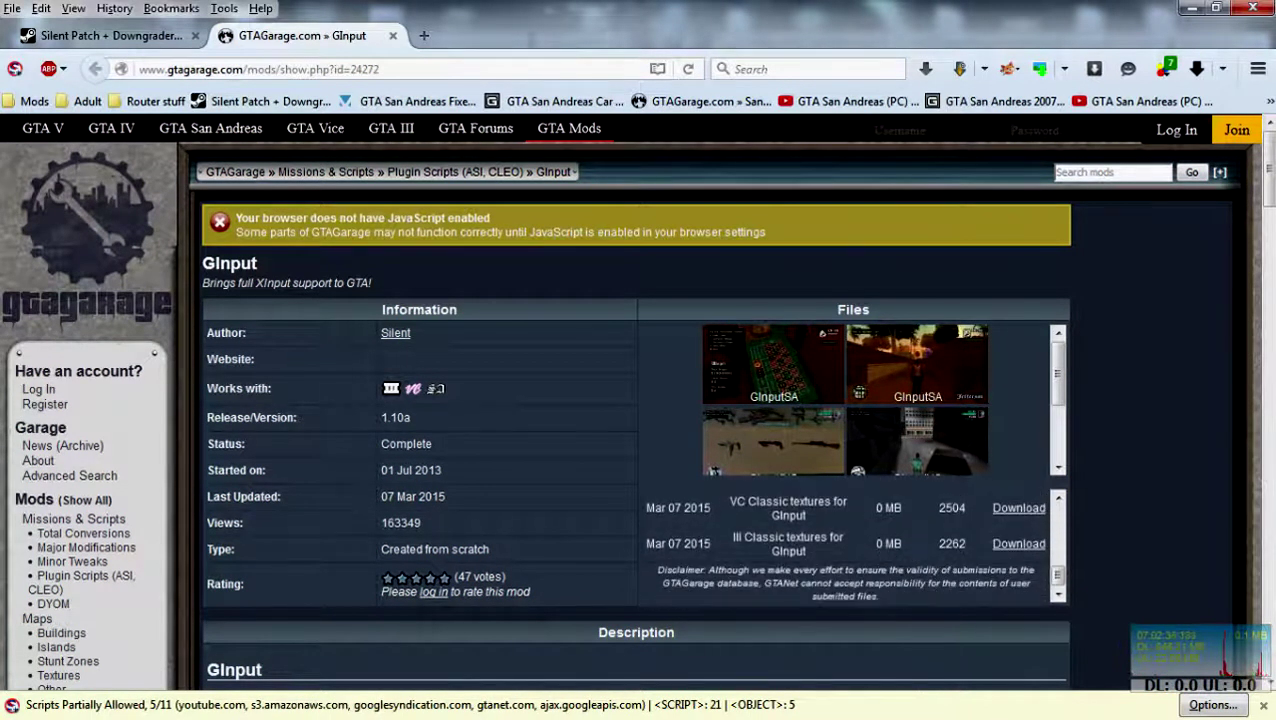
scroll(800, 545, up, 4)
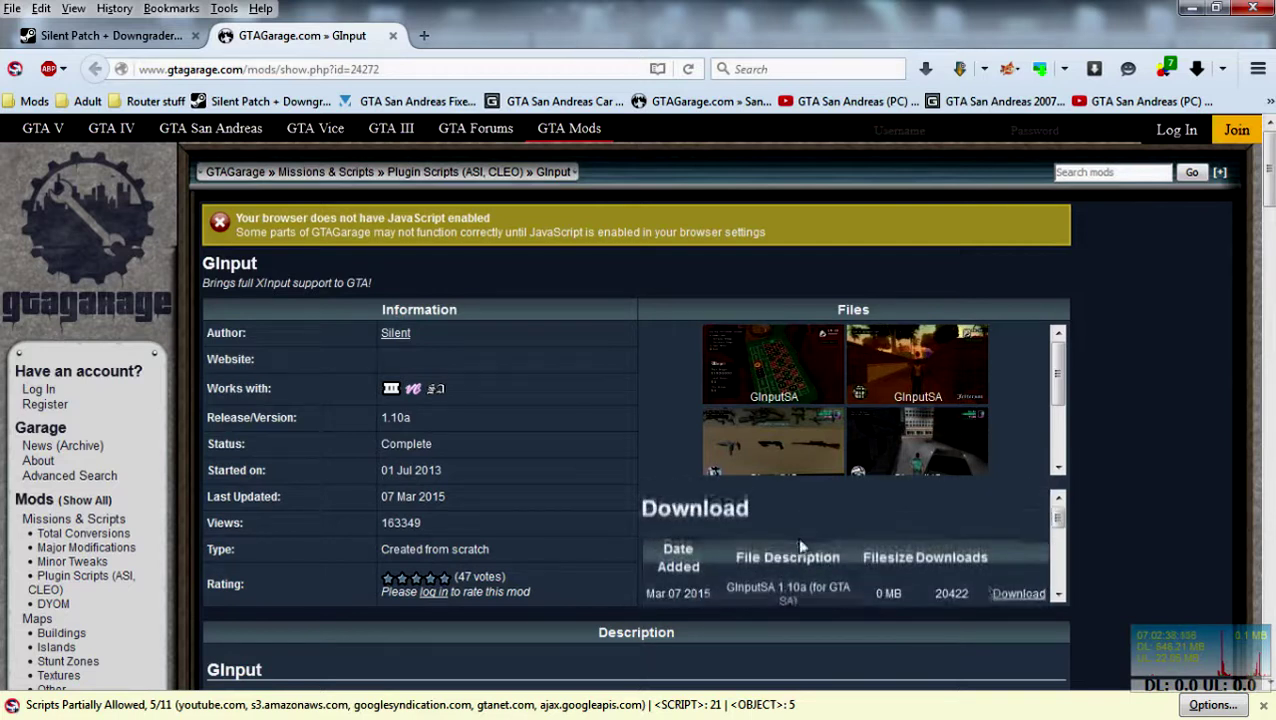
scroll(800, 545, down, 1)
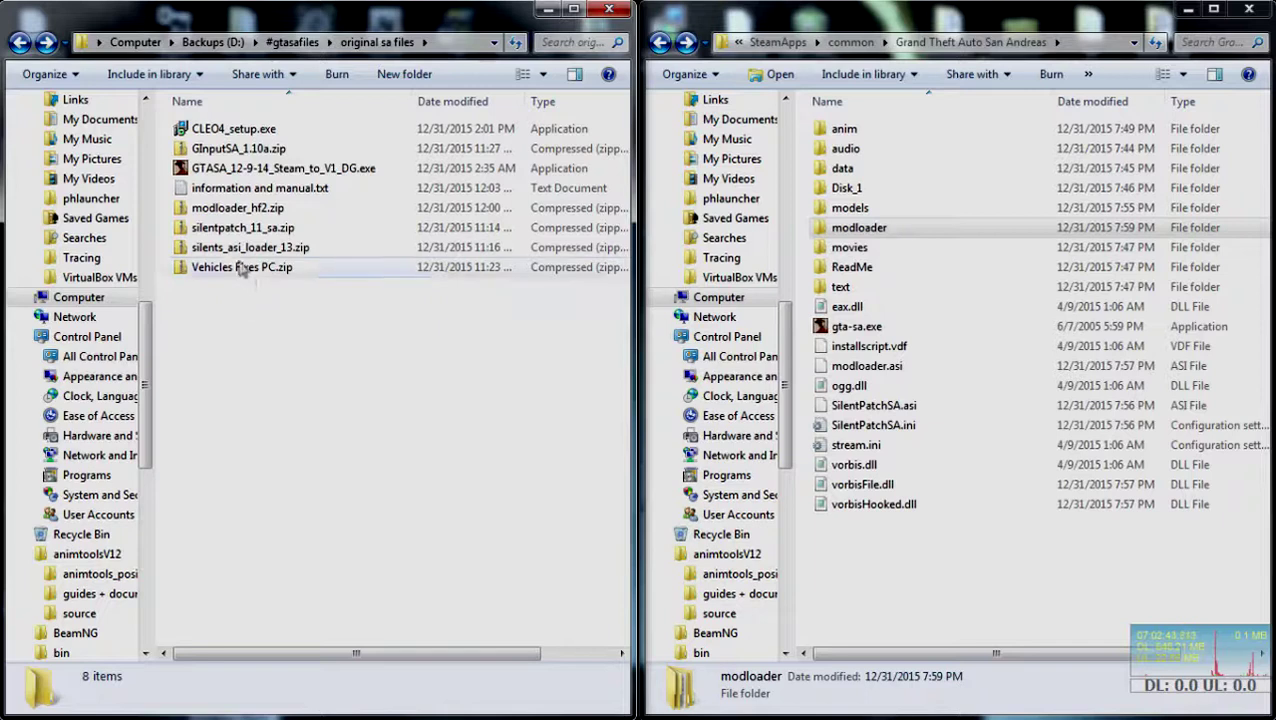
Copy models, GInputSA.asi and GInputSA.ini from GInputSA_1.10a.zip into the game folder, merging the models folder.
click(220, 150)
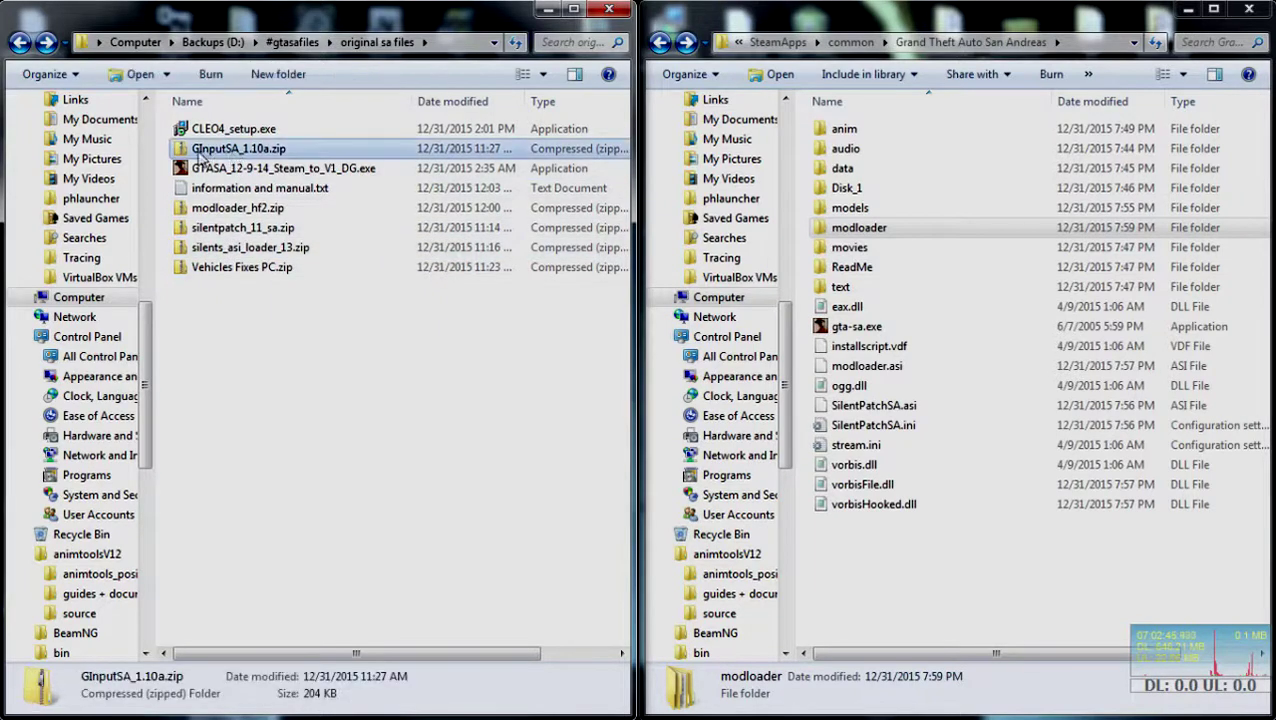
double_click(254, 150)
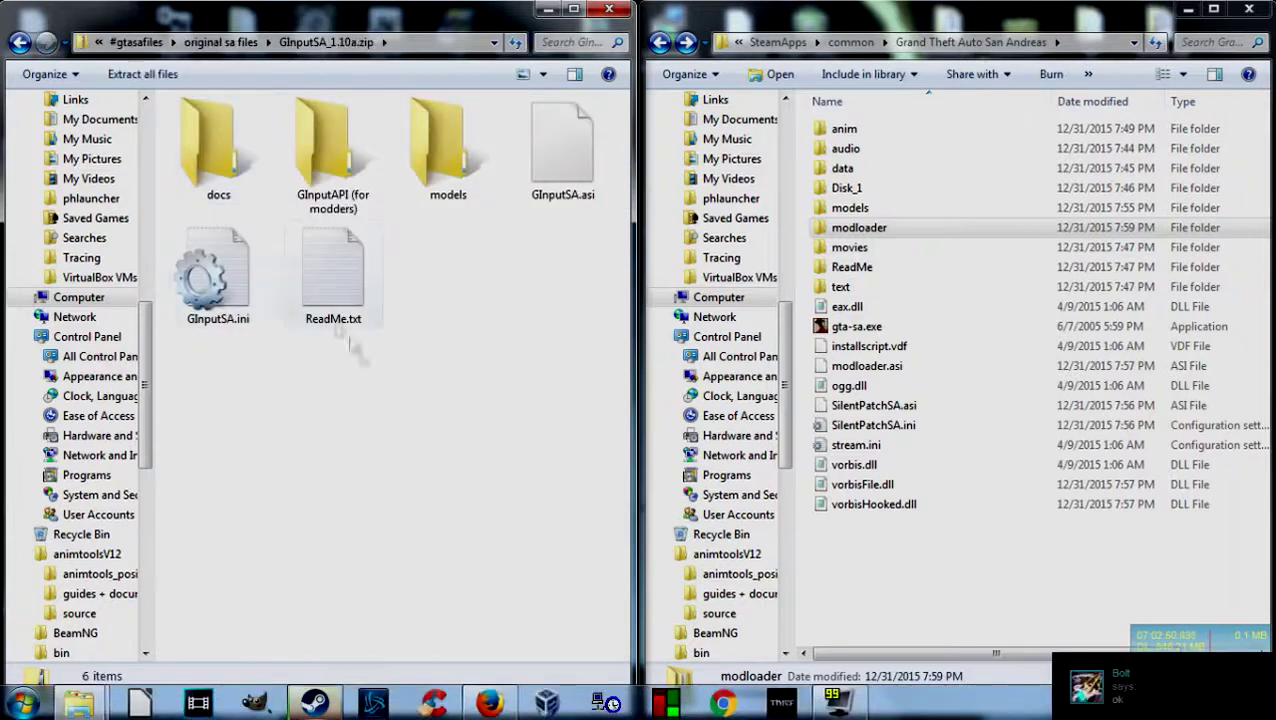
click(447, 165)
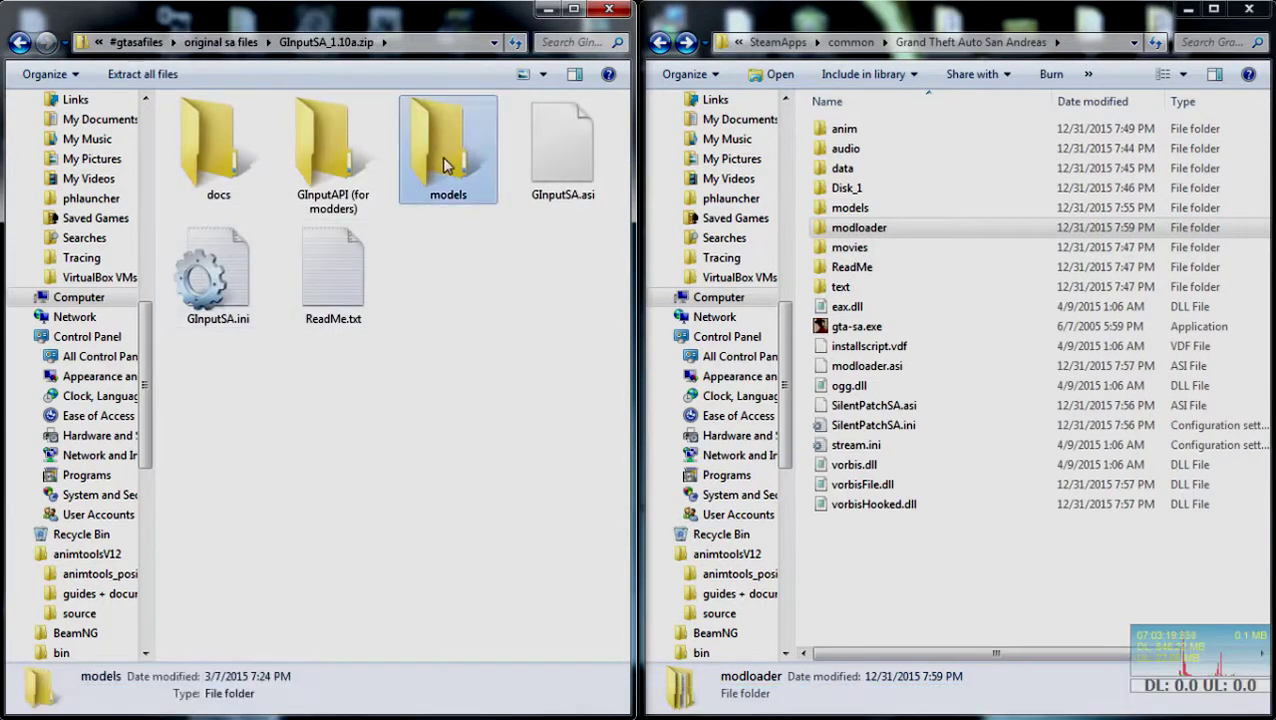
ctrl+click(565, 165)
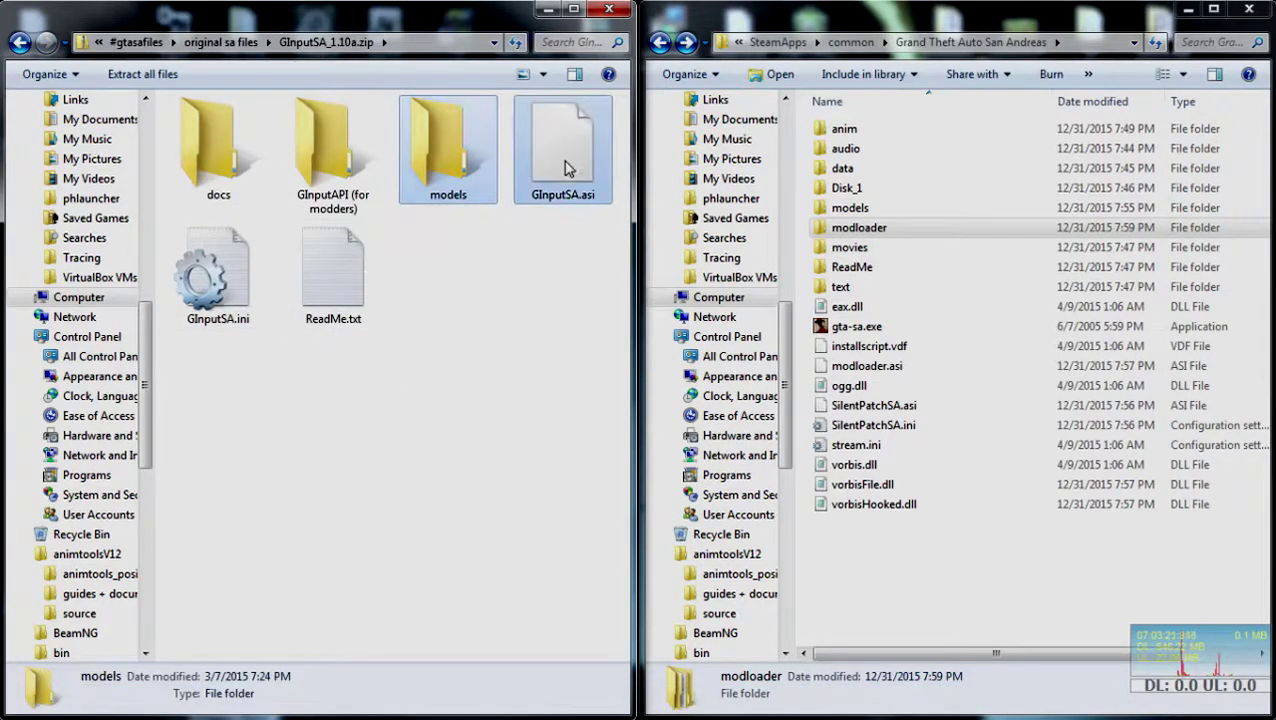
ctrl+click(238, 290)
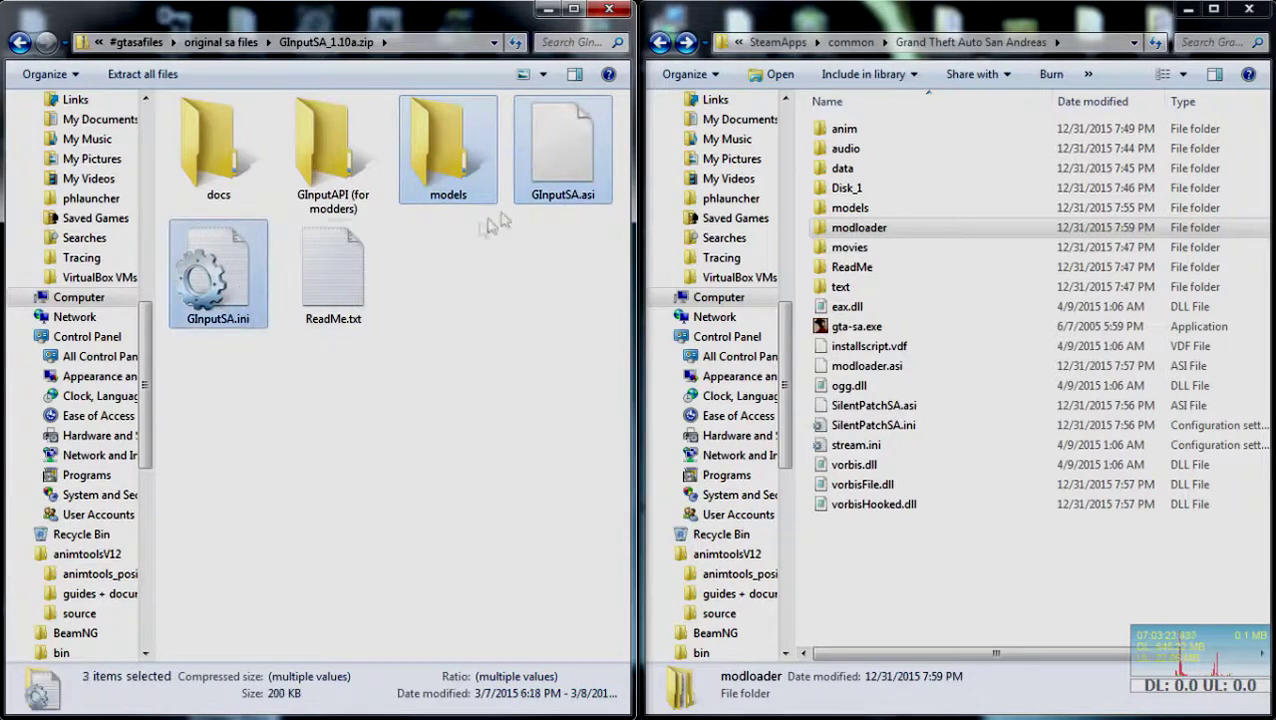
drag(548, 172, 895, 605)
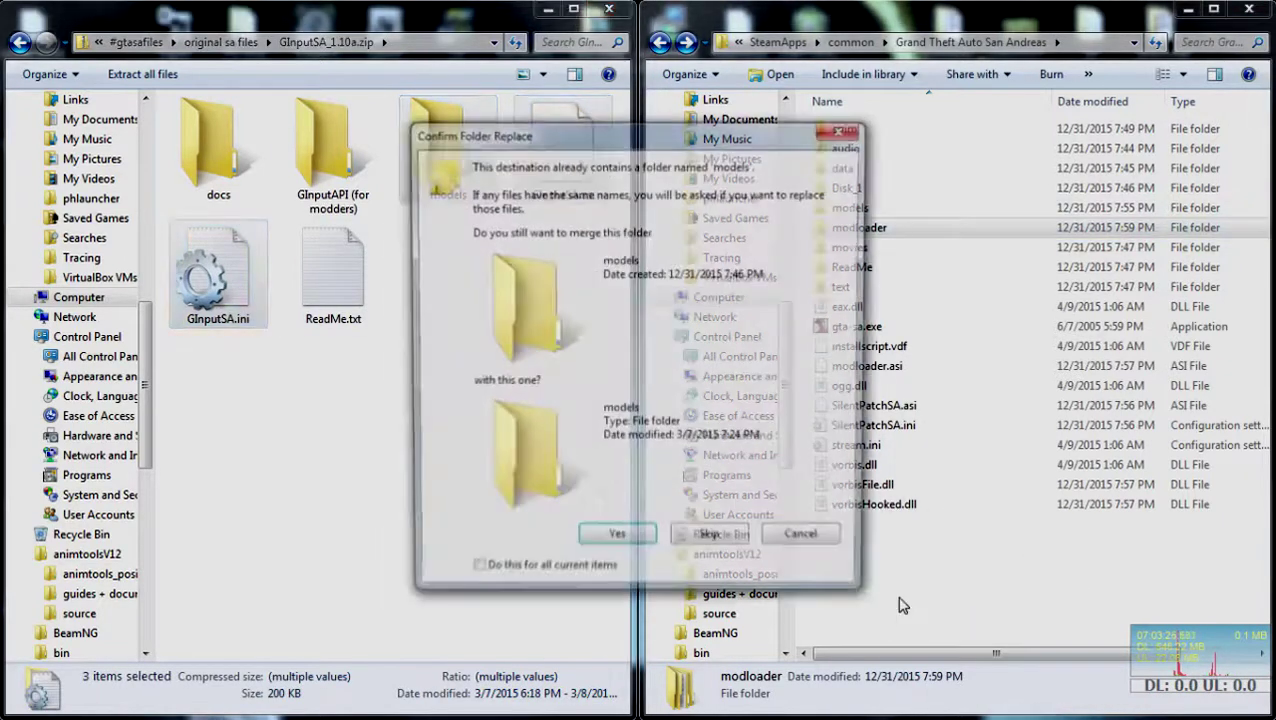
click(617, 543)
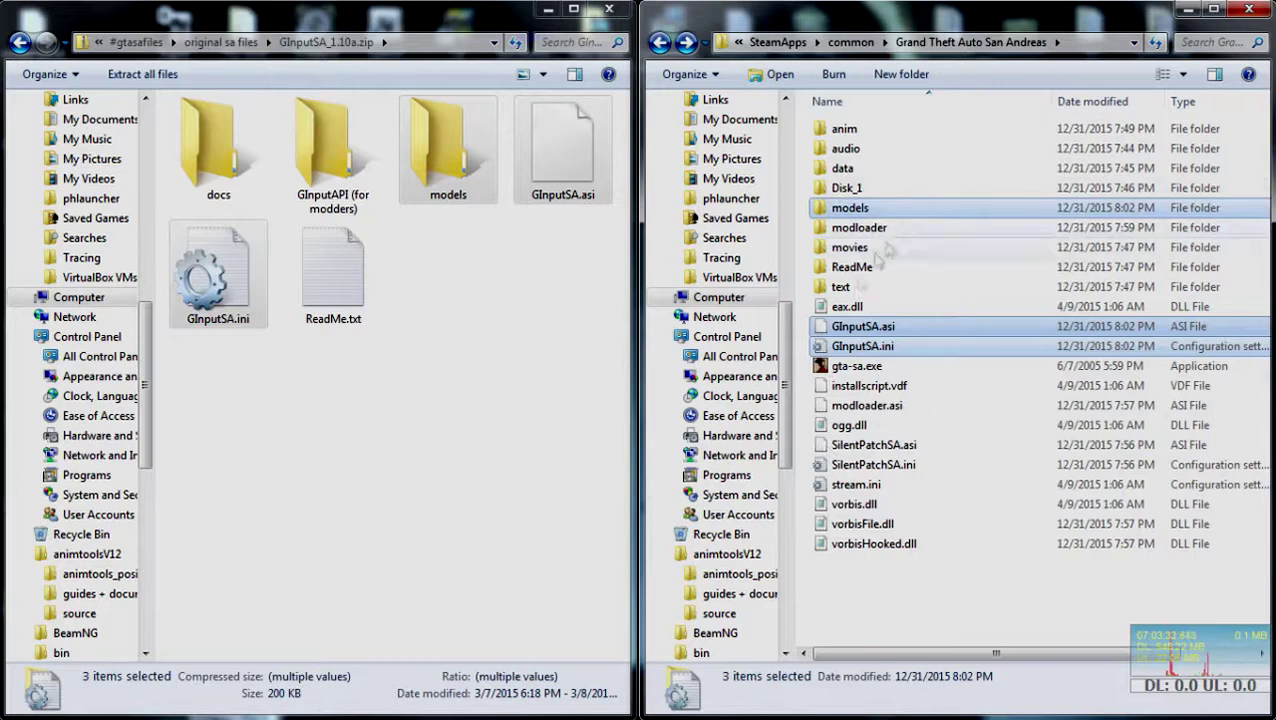
click(407, 352)
key(BackSpace)
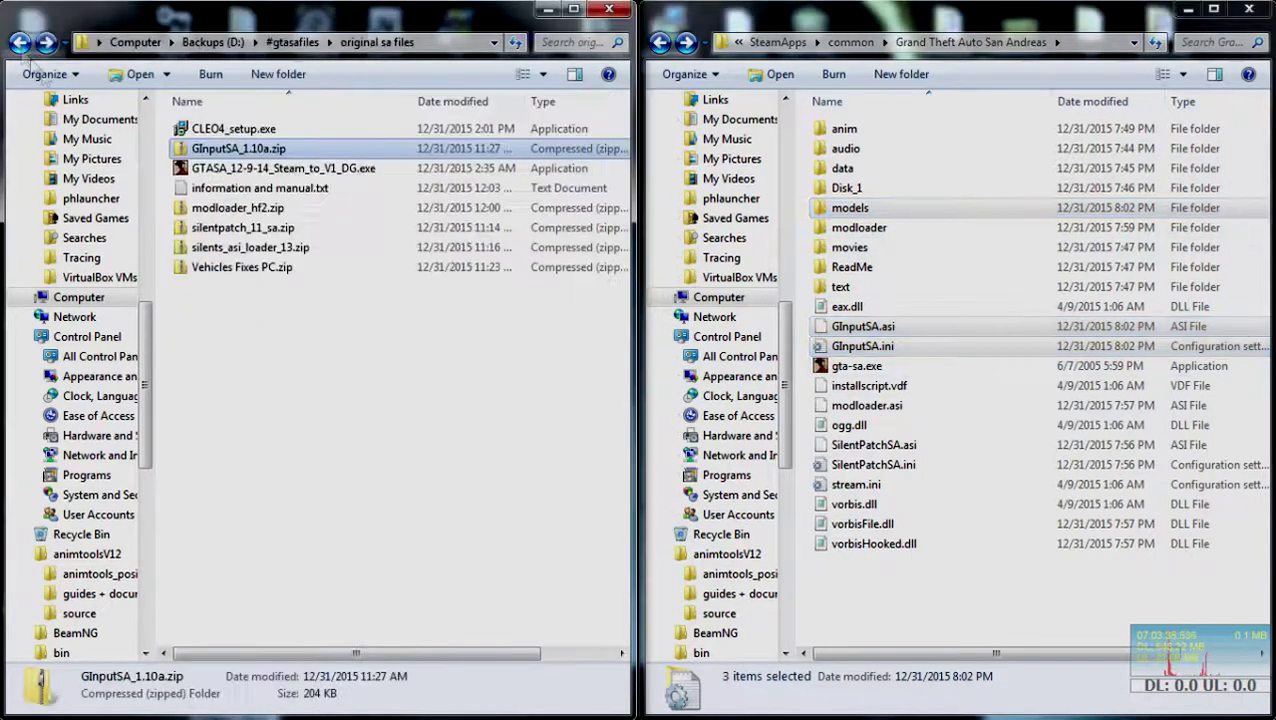
Download and save CLEO4_setup.exe, the CLEO v4.3.20 installer for GTA SA, from cleo.li.
click(258, 342)
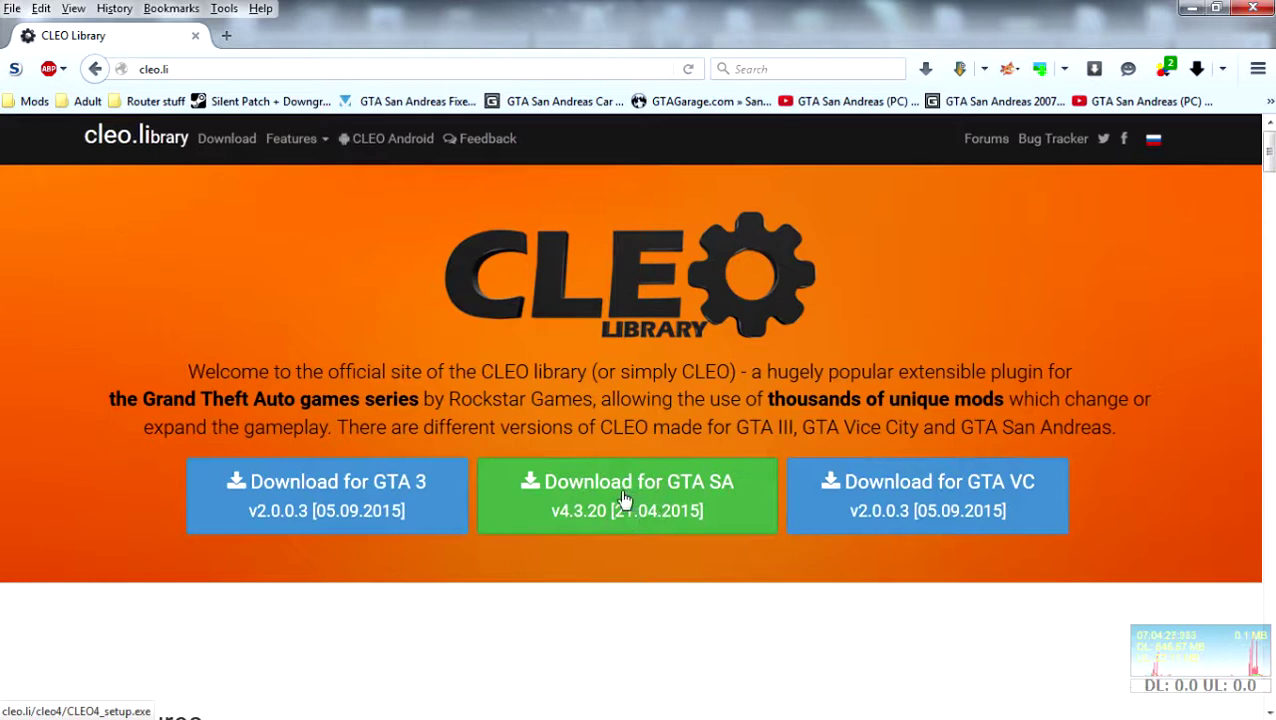
click(623, 499)
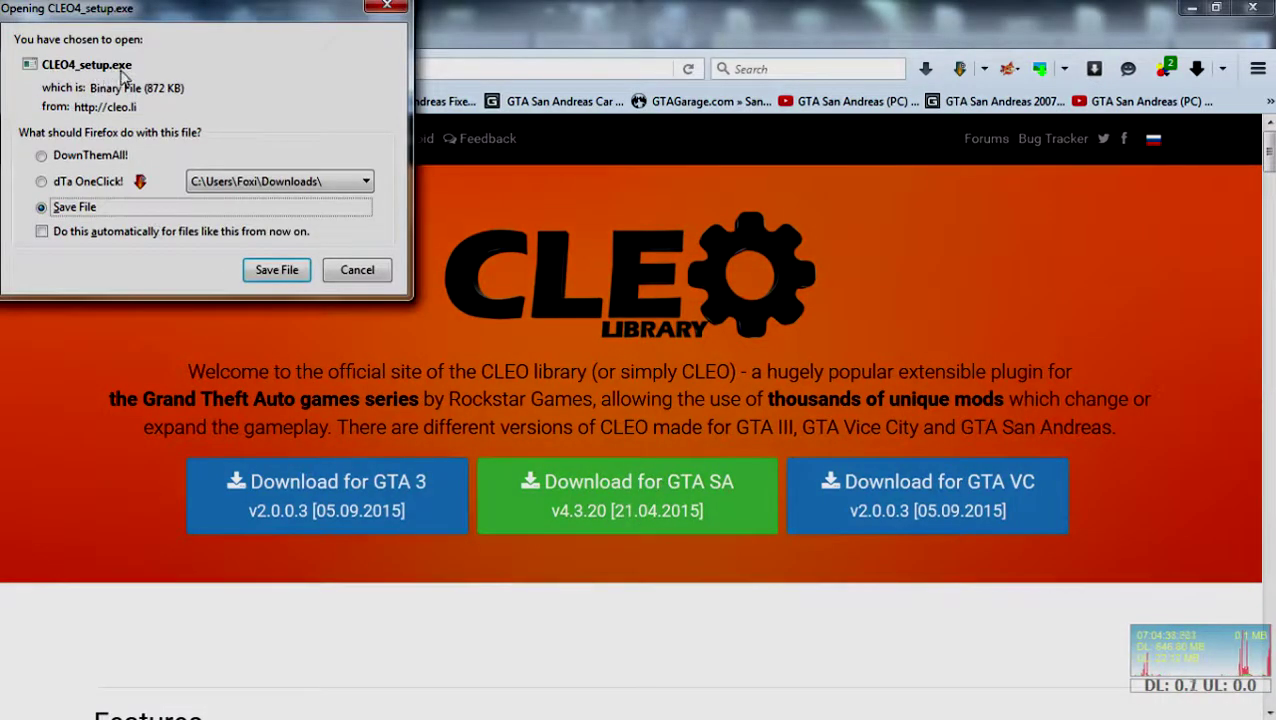
click(368, 276)
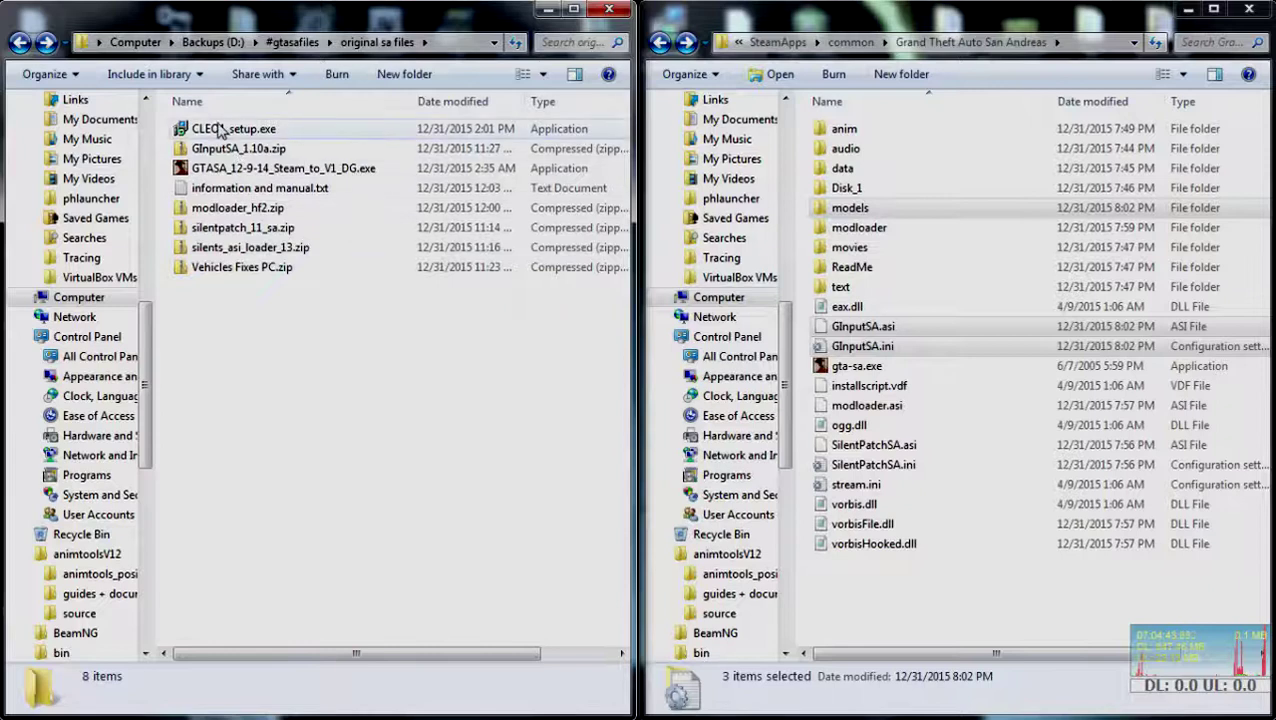
Run CLEO4_setup.exe with English as the setup language and move past the welcome page.
click(214, 128)
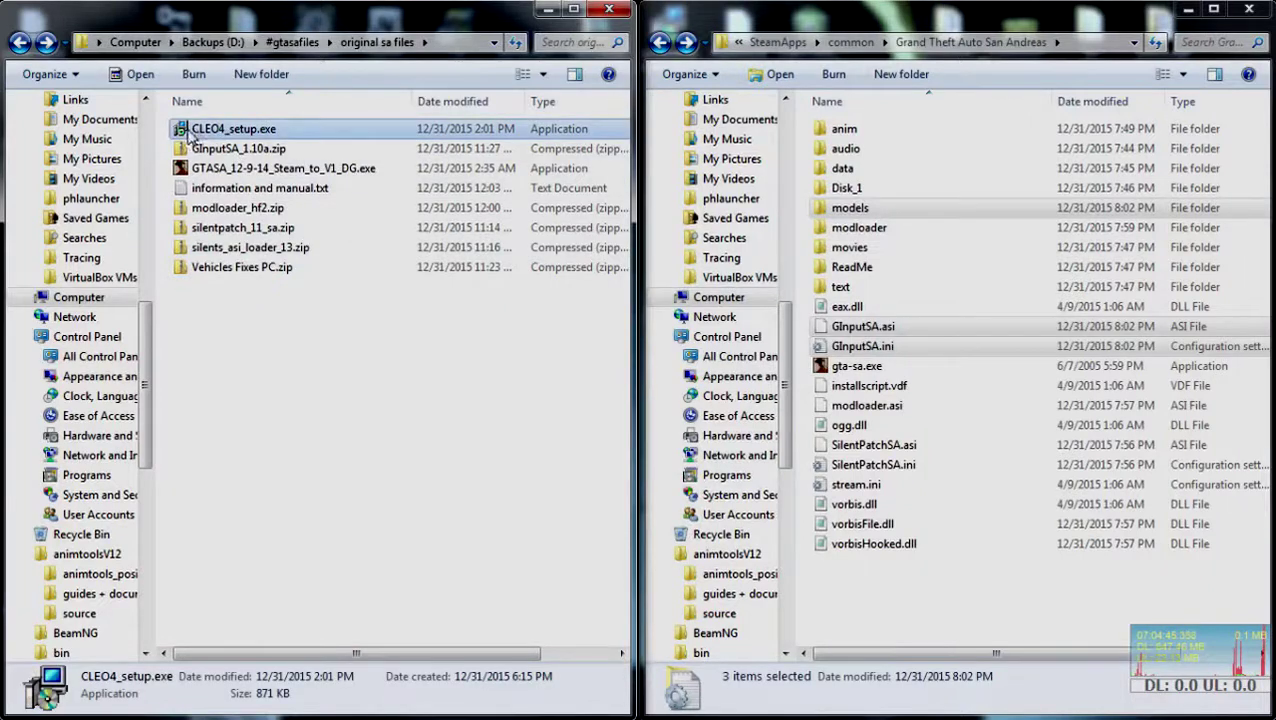
double_click(245, 138)
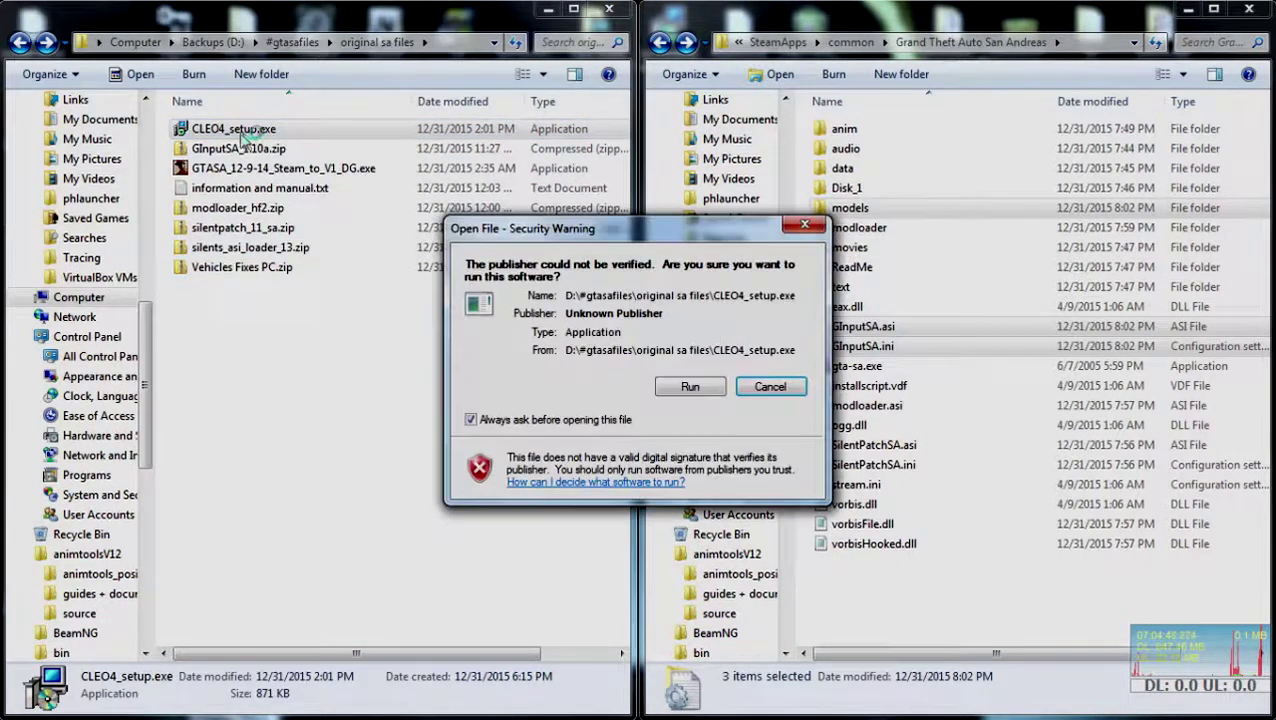
click(689, 387)
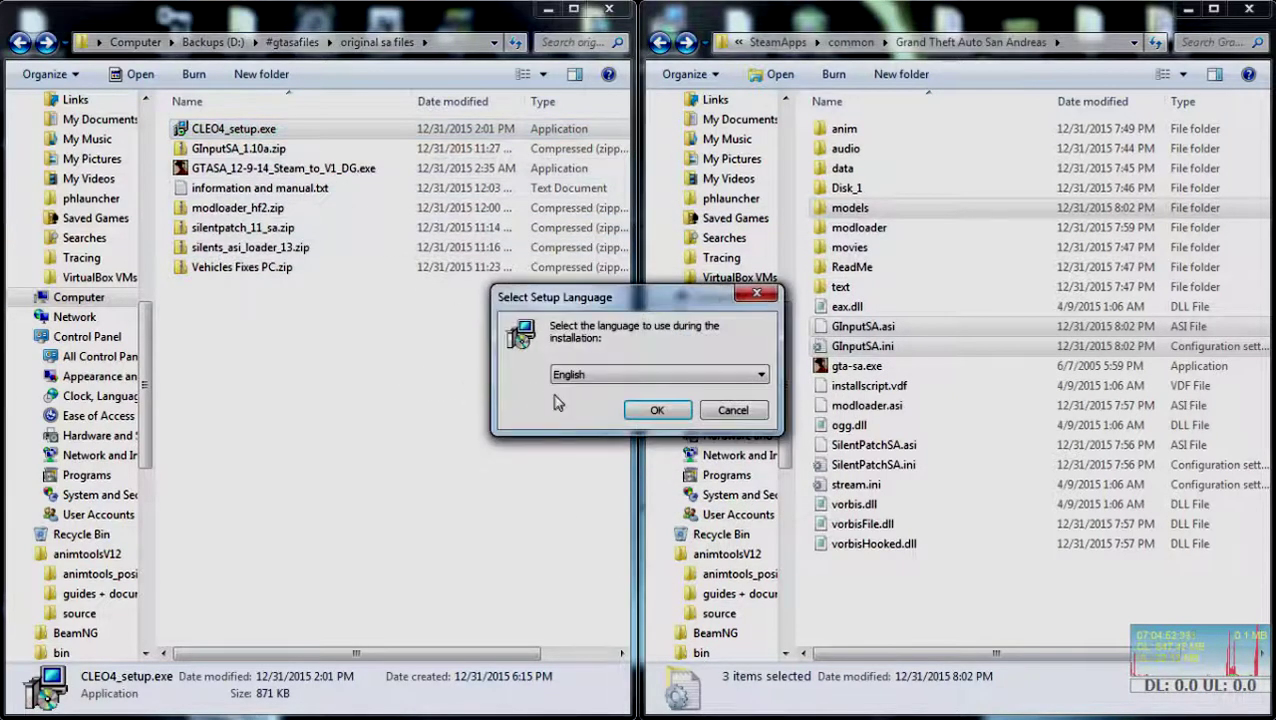
drag(560, 300, 400, 290)
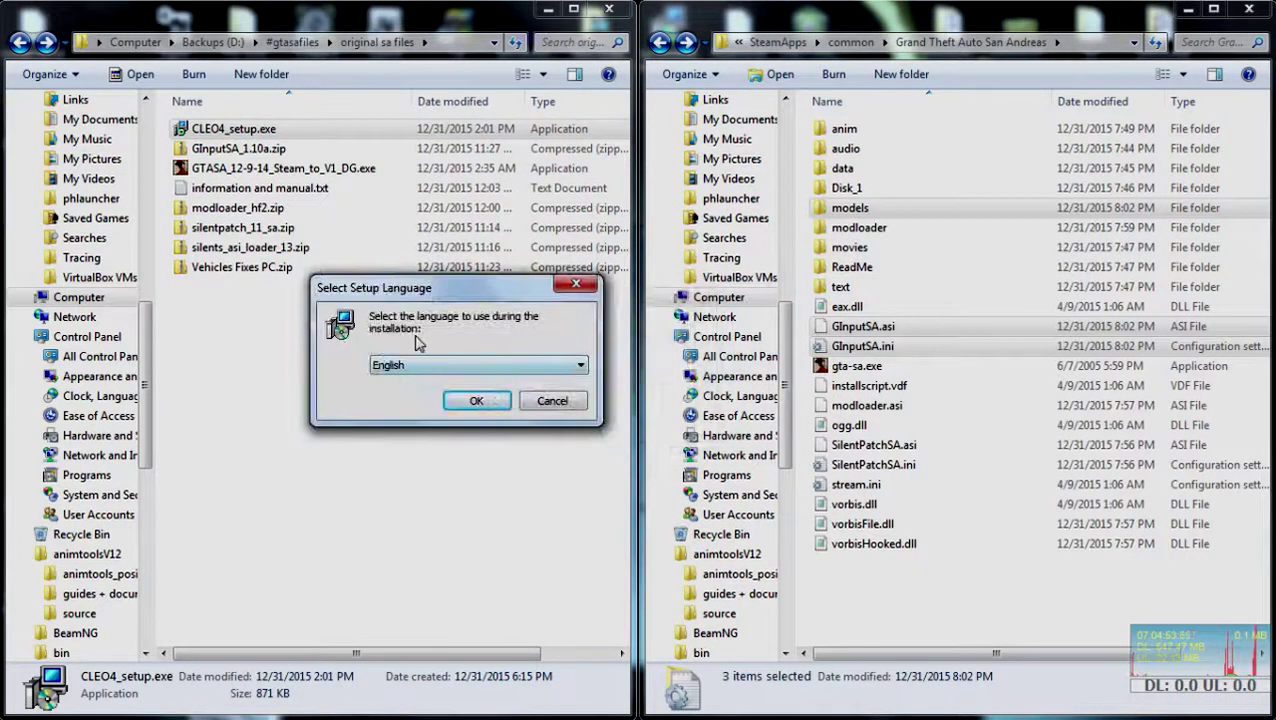
click(428, 368)
click(398, 382)
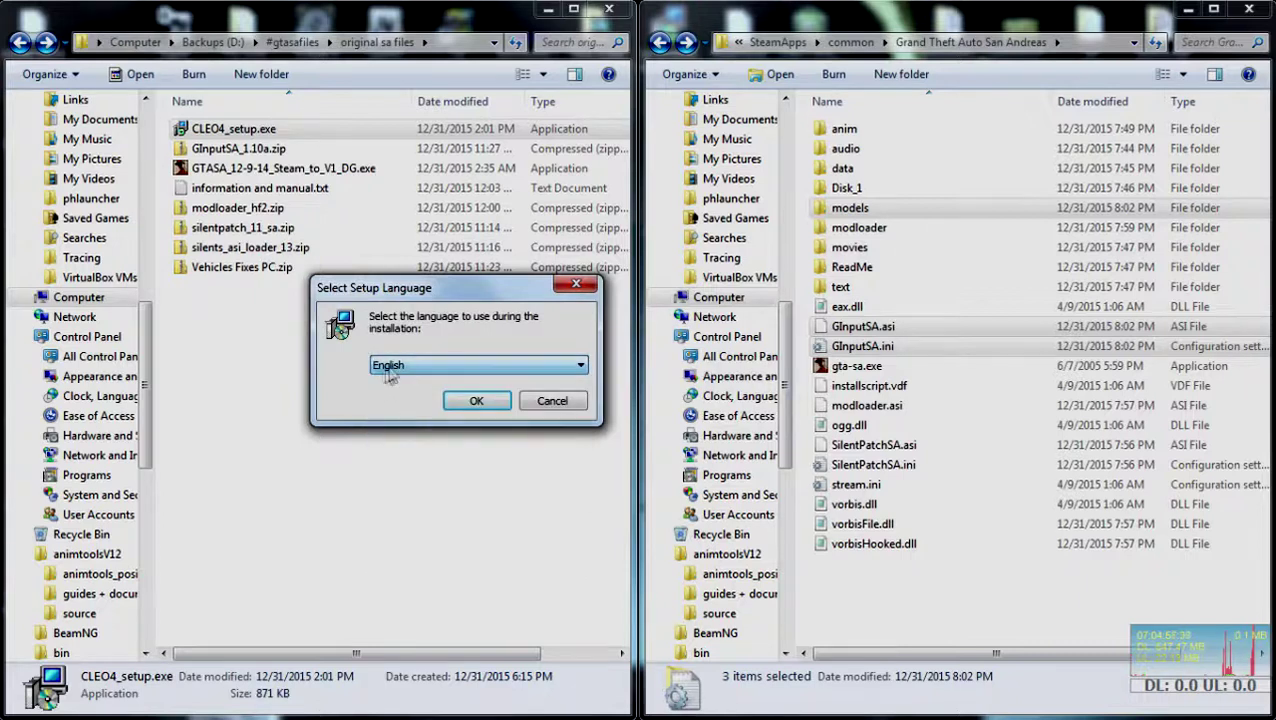
click(474, 401)
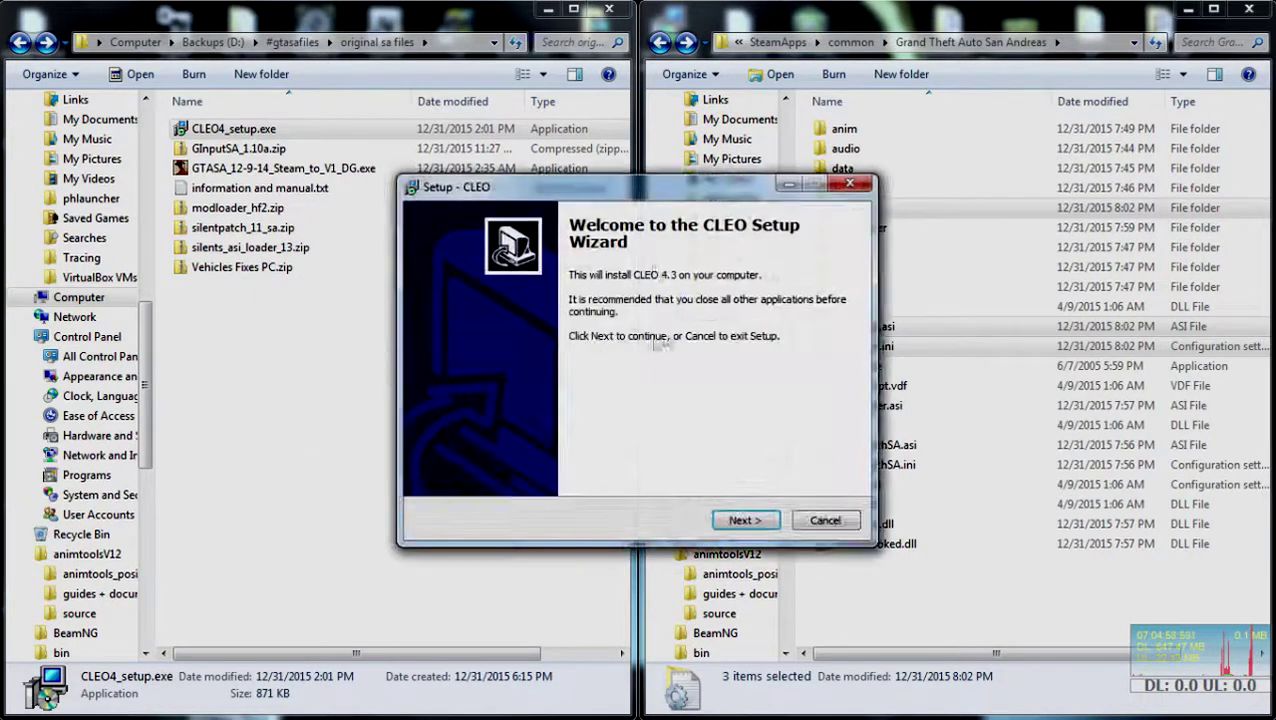
click(744, 522)
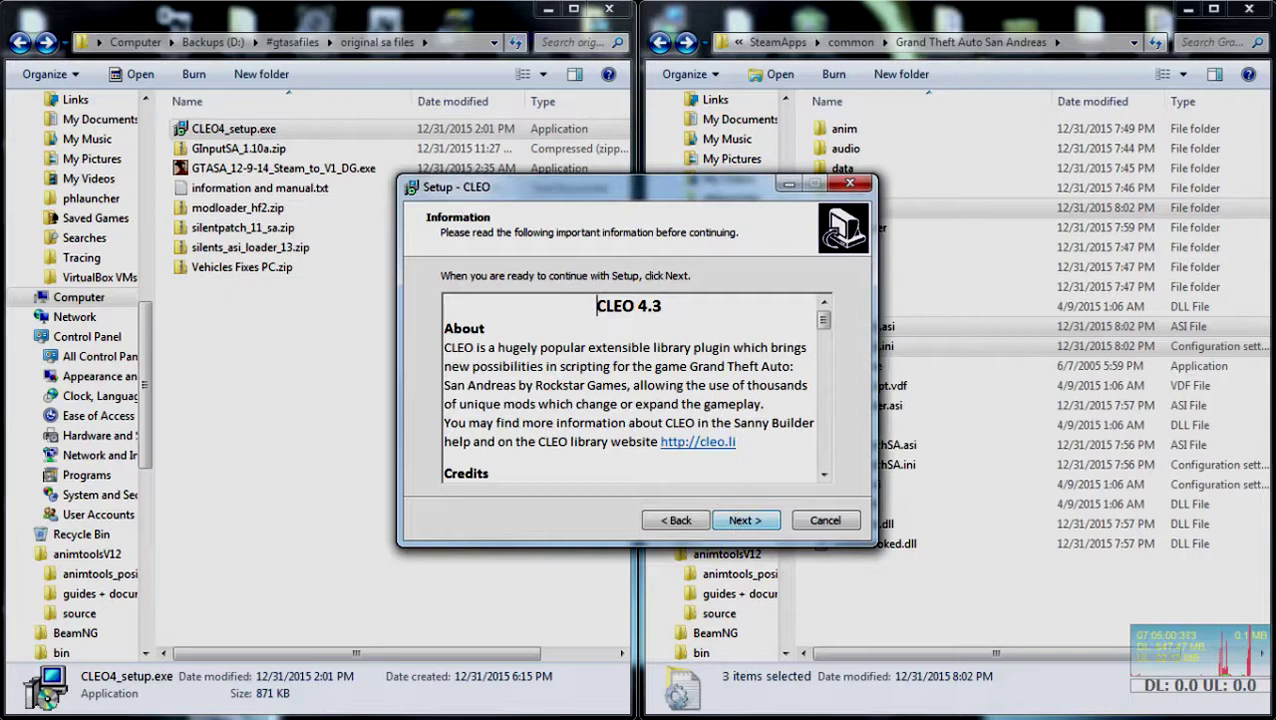
click(742, 519)
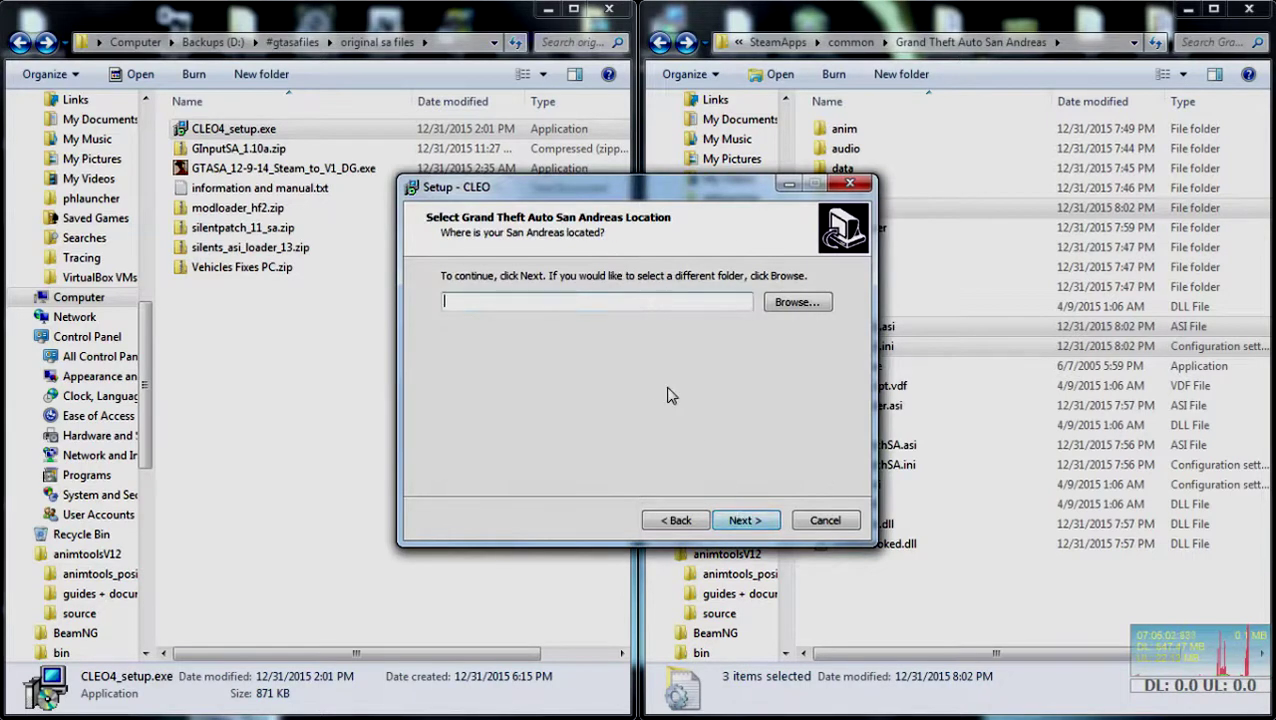
Set the install location to E:\Steam\SteamApps\common\Grand Theft Auto San Andreas.
click(787, 310)
double_click(562, 316)
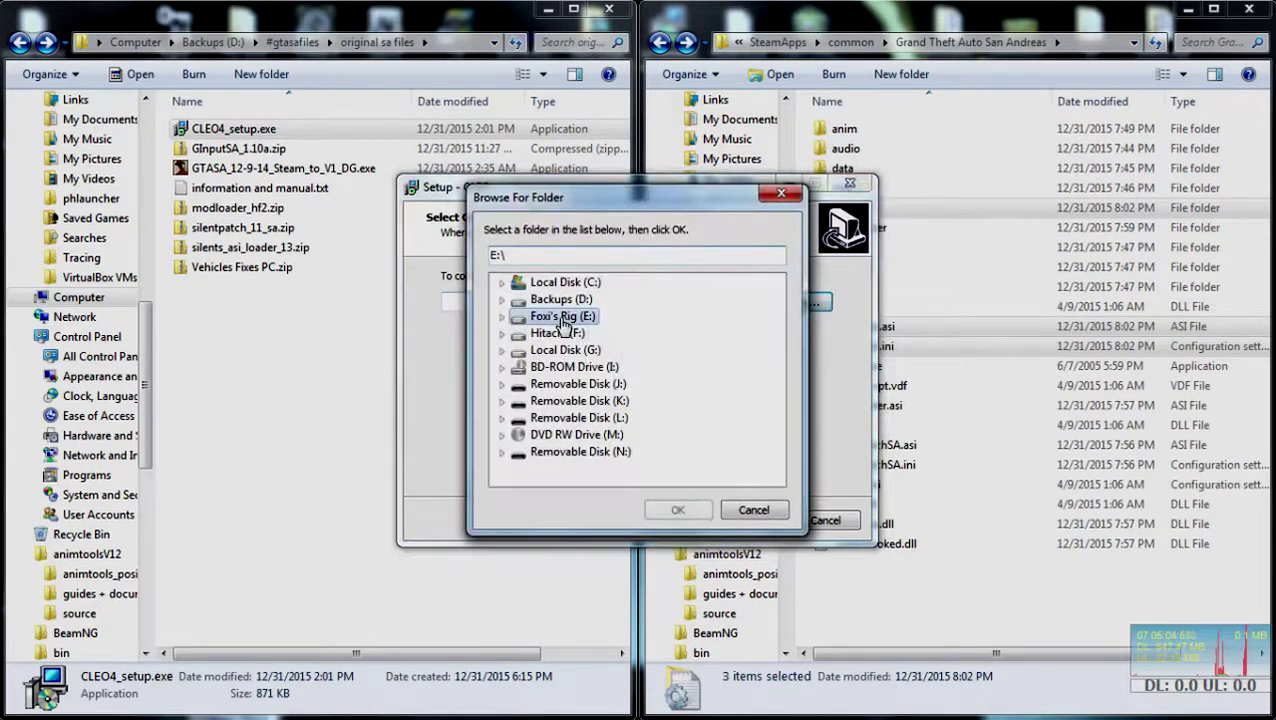
scroll(572, 358, down, 15)
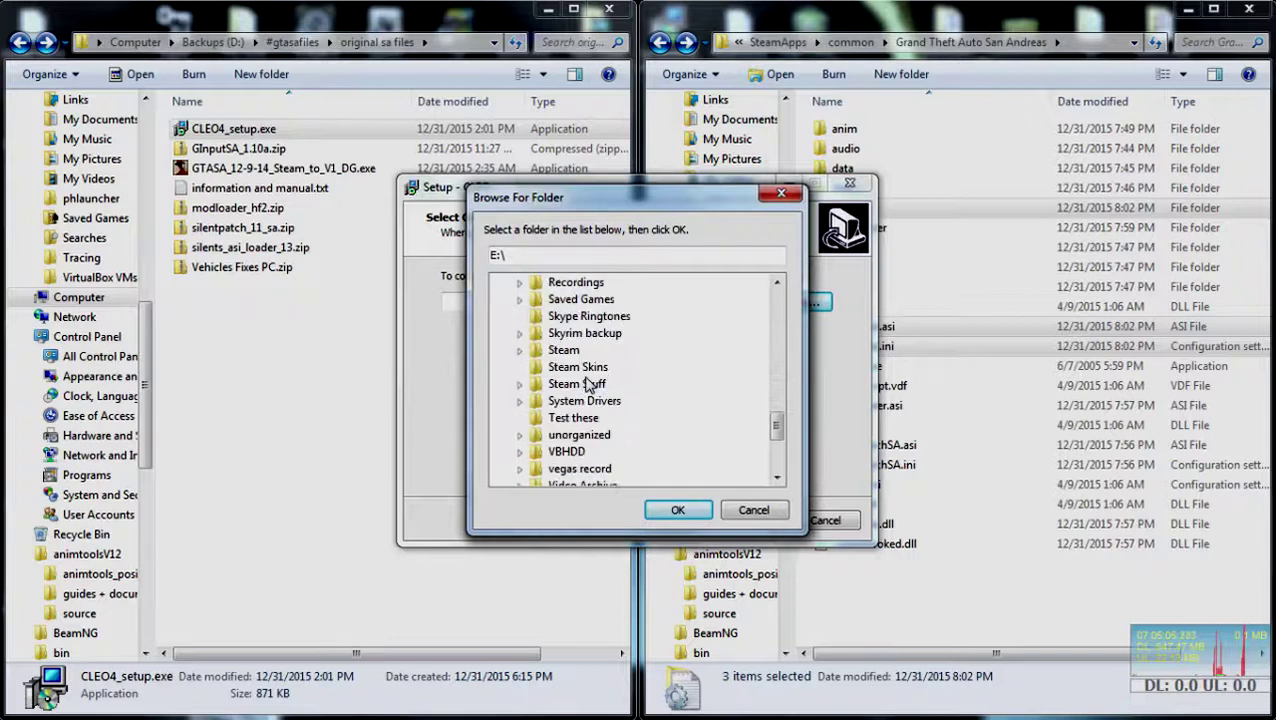
double_click(572, 356)
scroll(572, 366, down, 5)
double_click(575, 358)
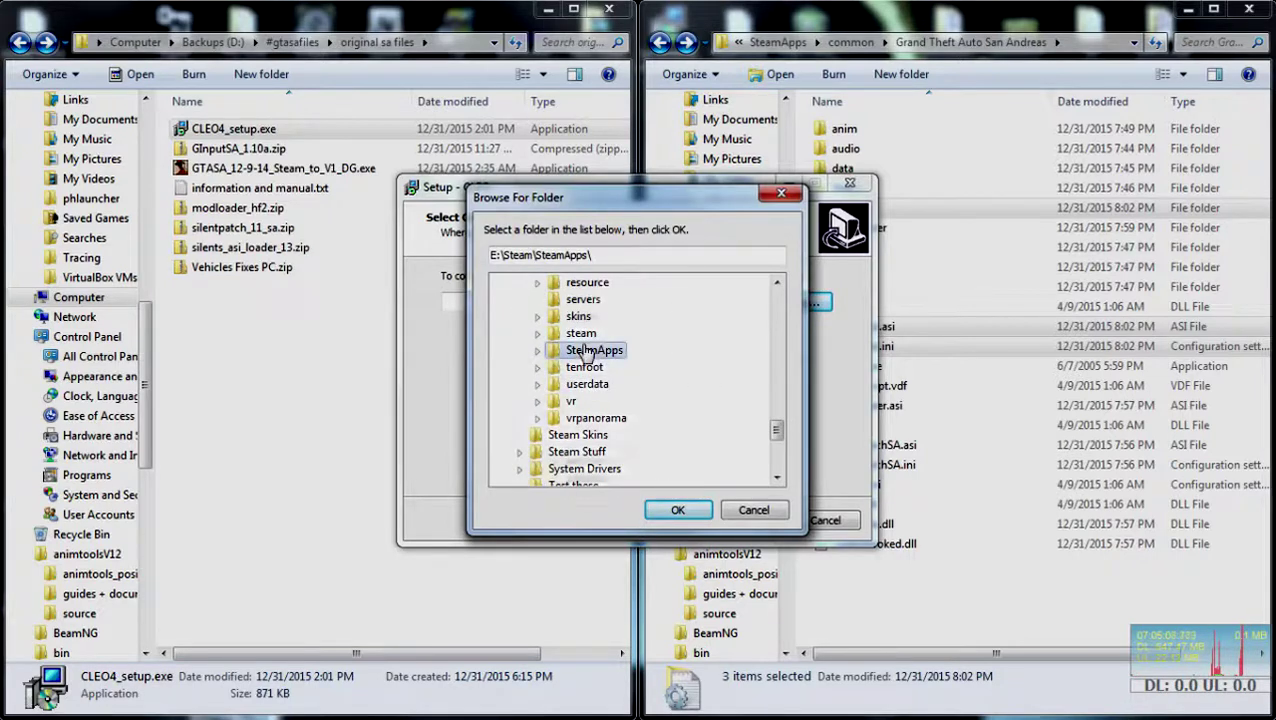
double_click(590, 366)
scroll(590, 364, down, 20)
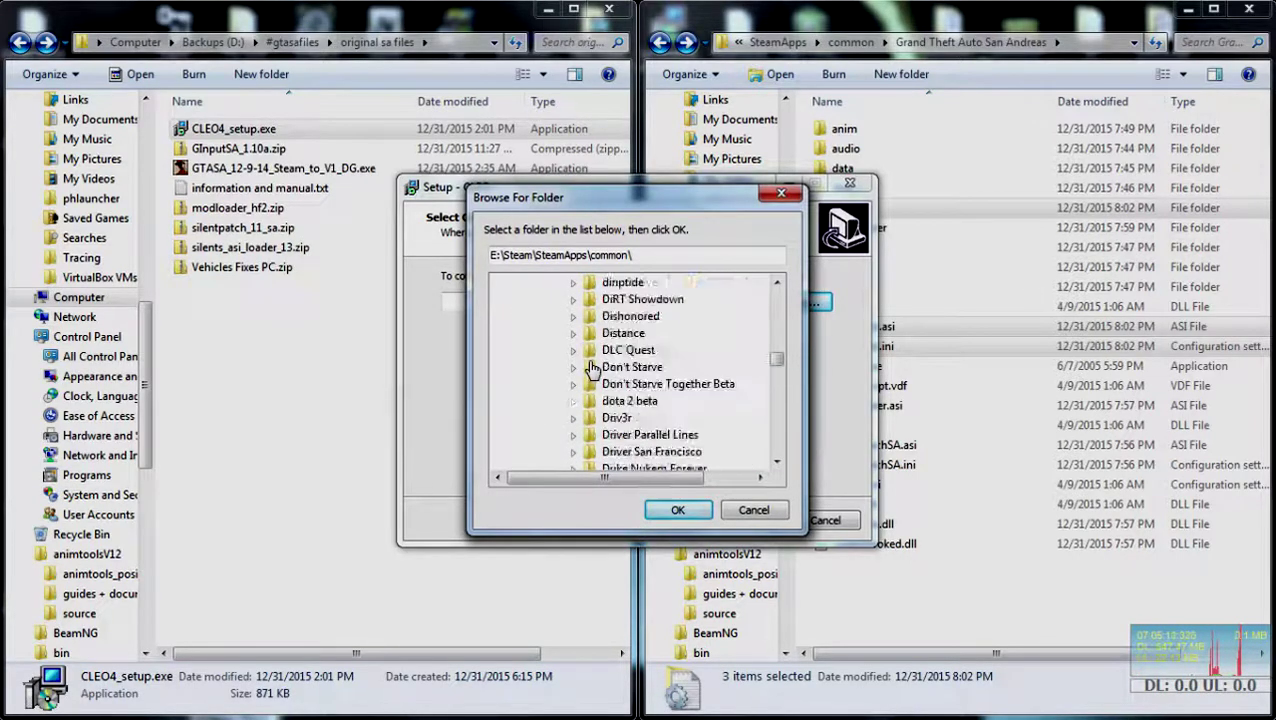
double_click(662, 334)
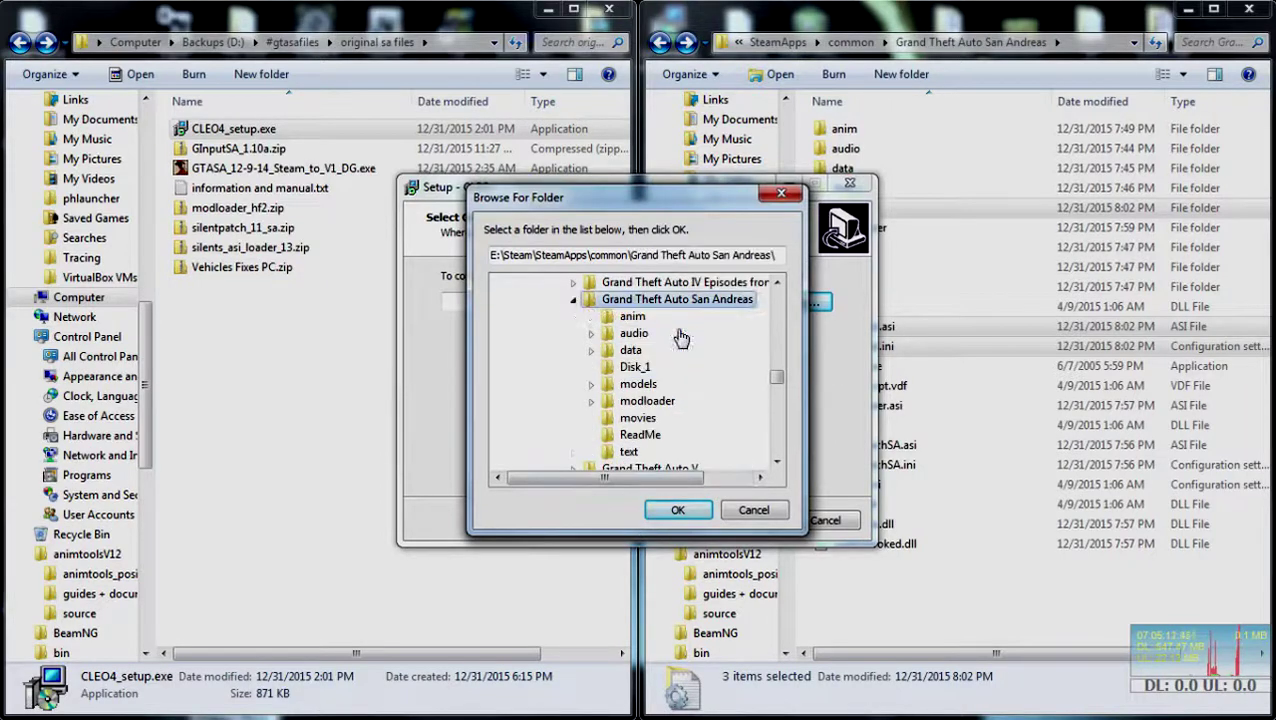
click(679, 511)
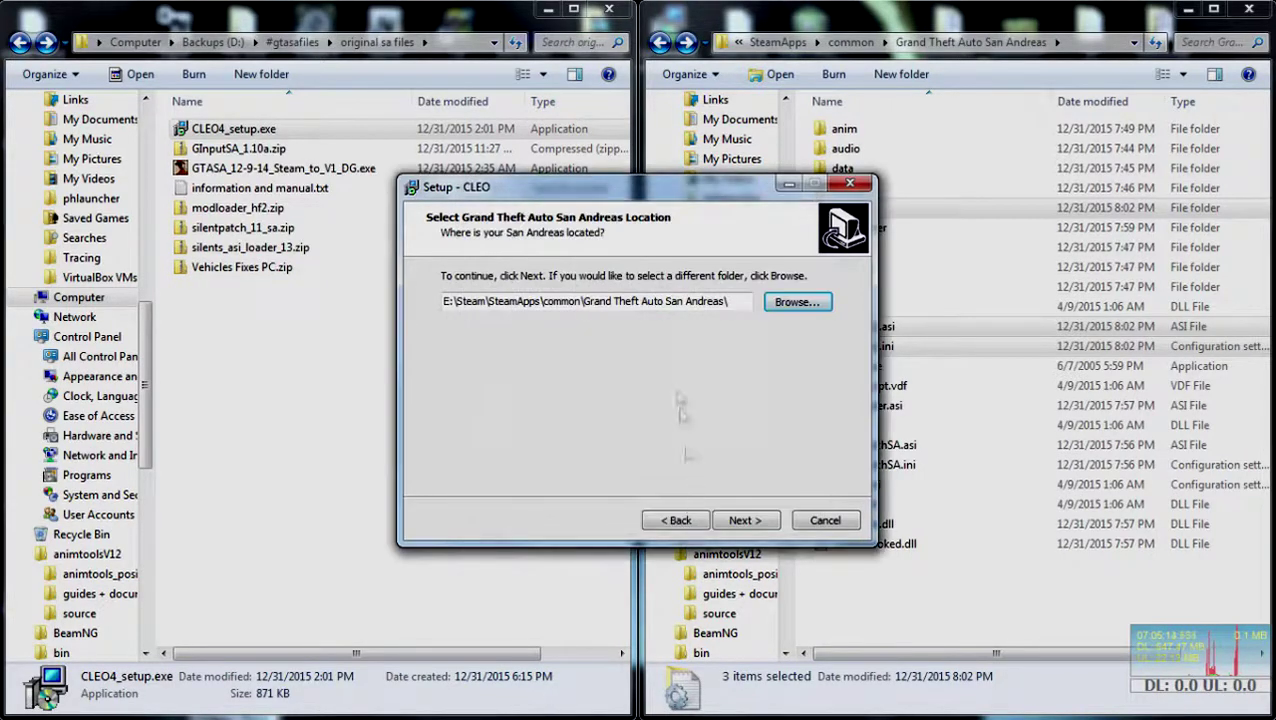
Install CLEO with the Full installation type, skip both readmes and finish setup.
click(750, 520)
click(516, 316)
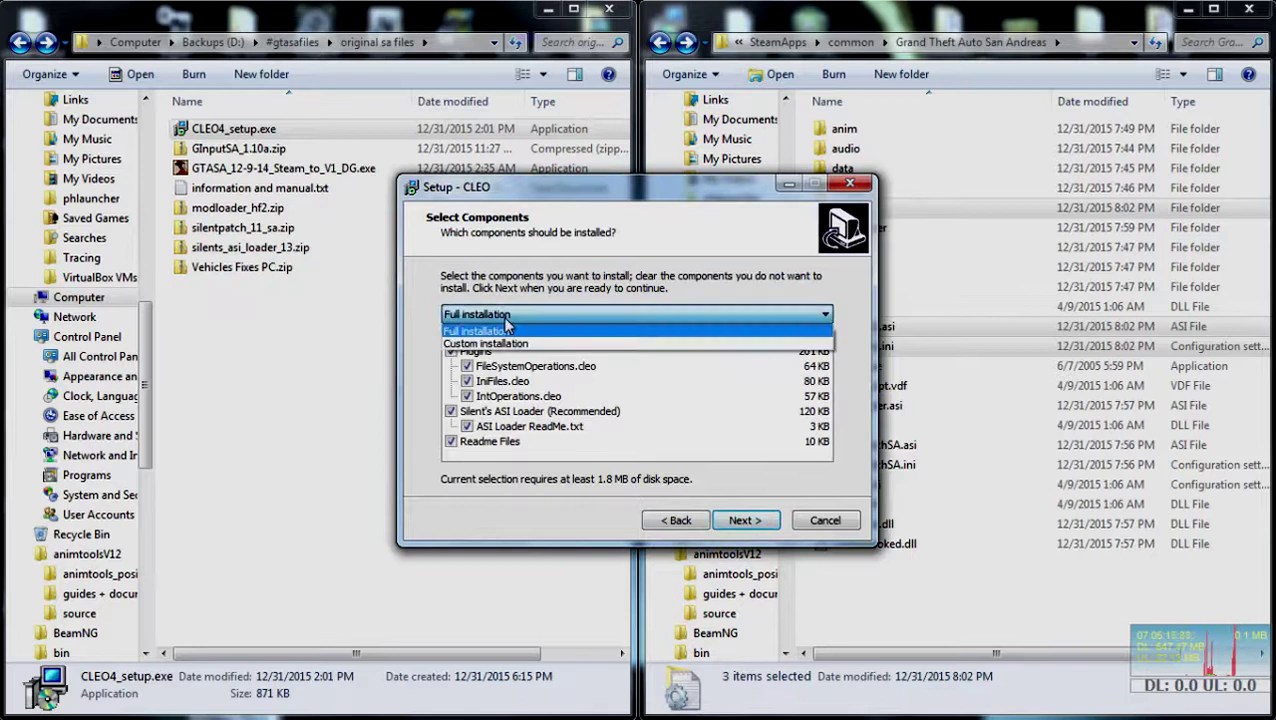
click(526, 326)
click(758, 522)
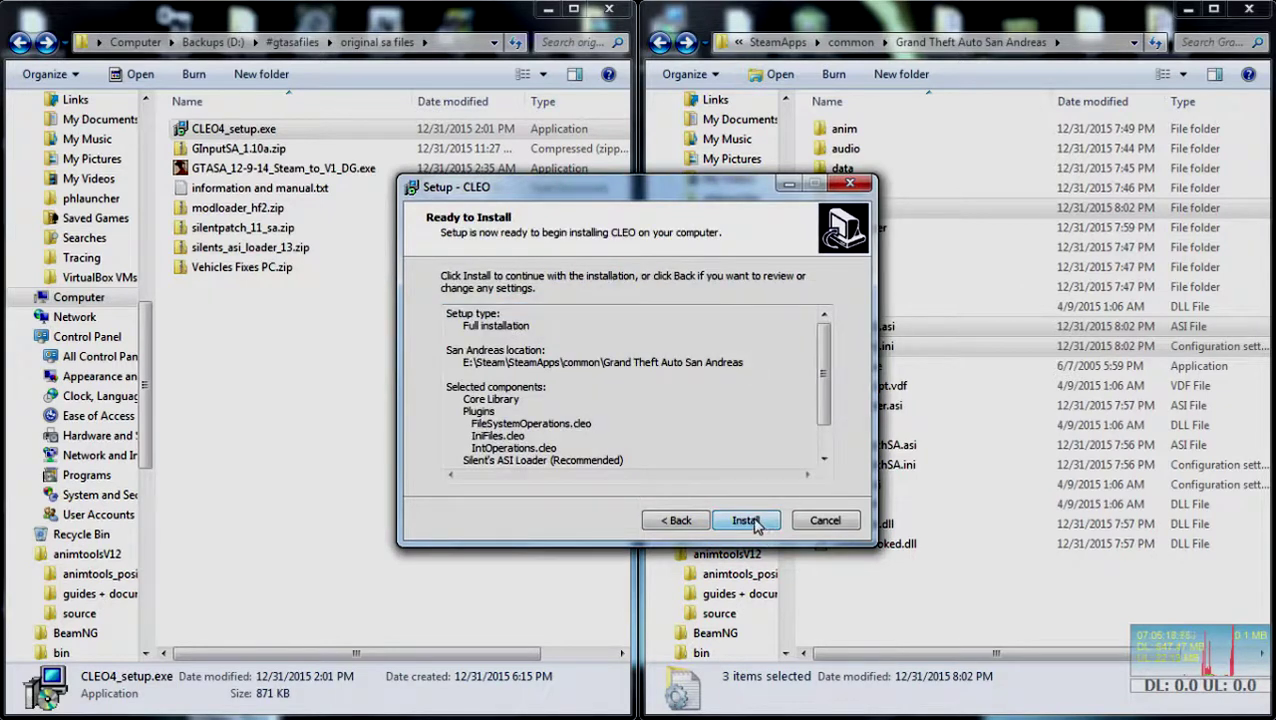
click(756, 521)
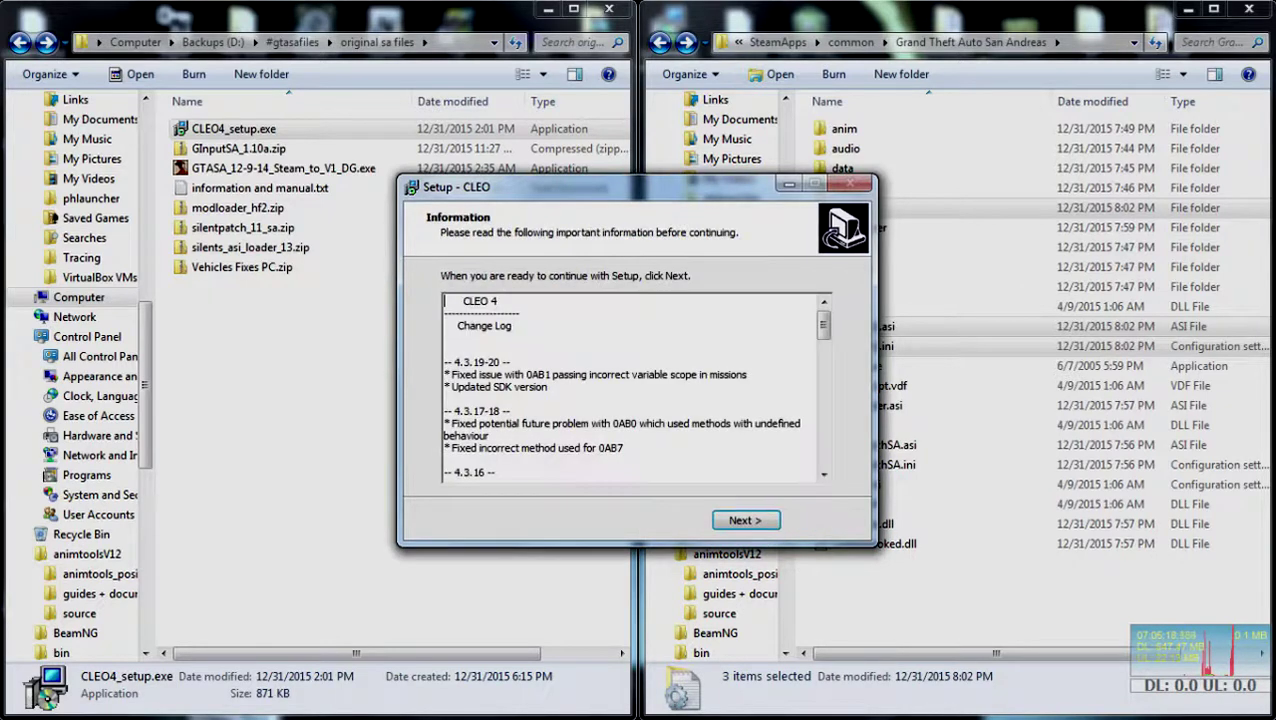
click(745, 521)
click(598, 329)
click(603, 352)
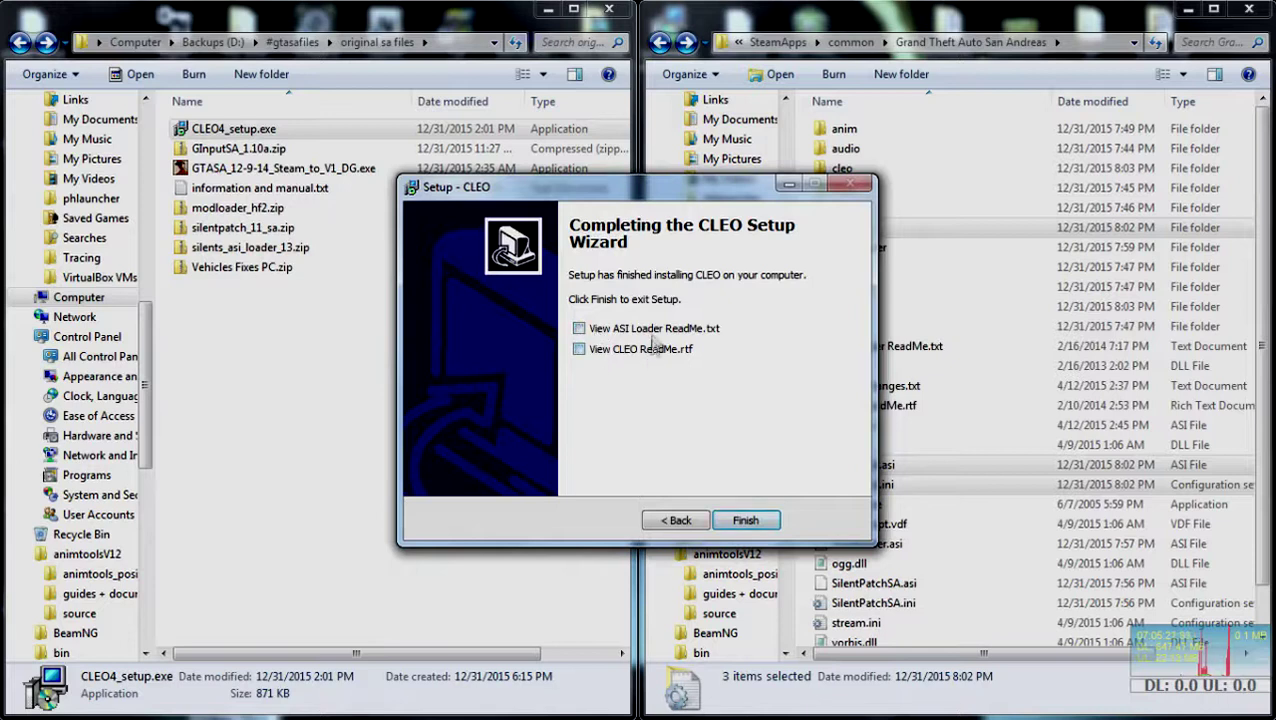
click(765, 522)
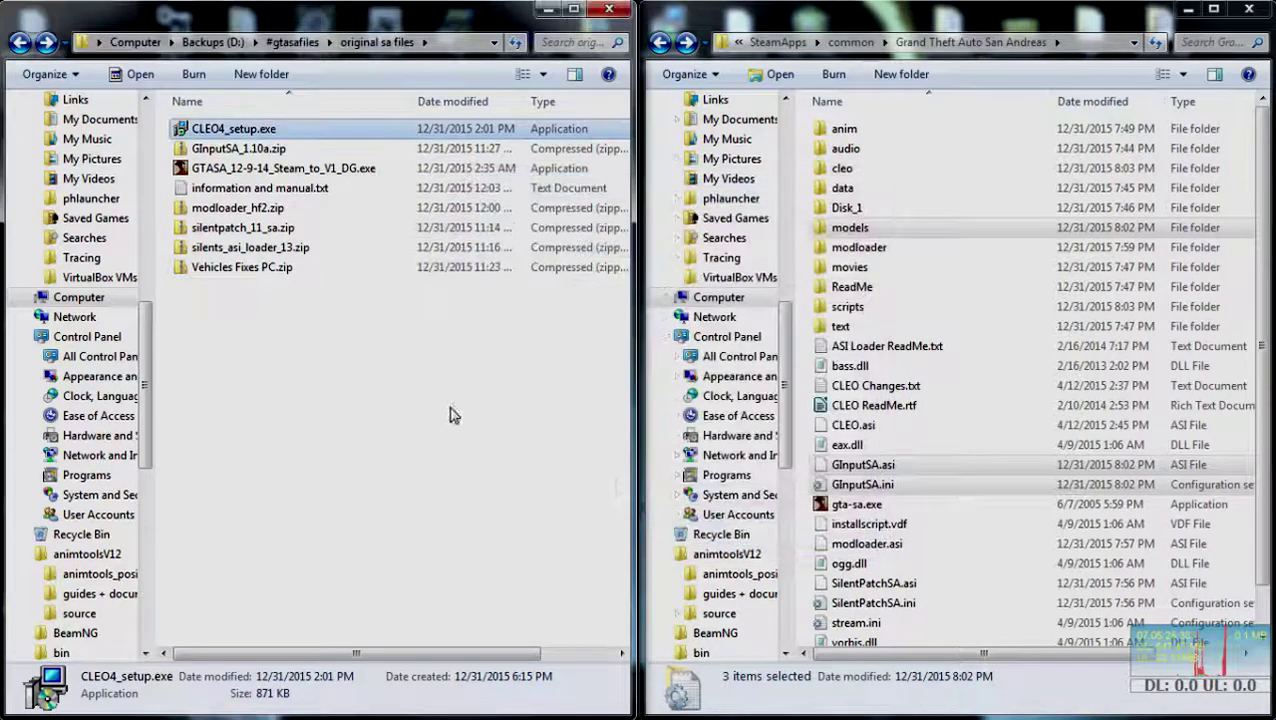
click(450, 415)
Close the sa files folder, launch gta-sa.exe, and open the advanced display settings.
key(alt+F4)
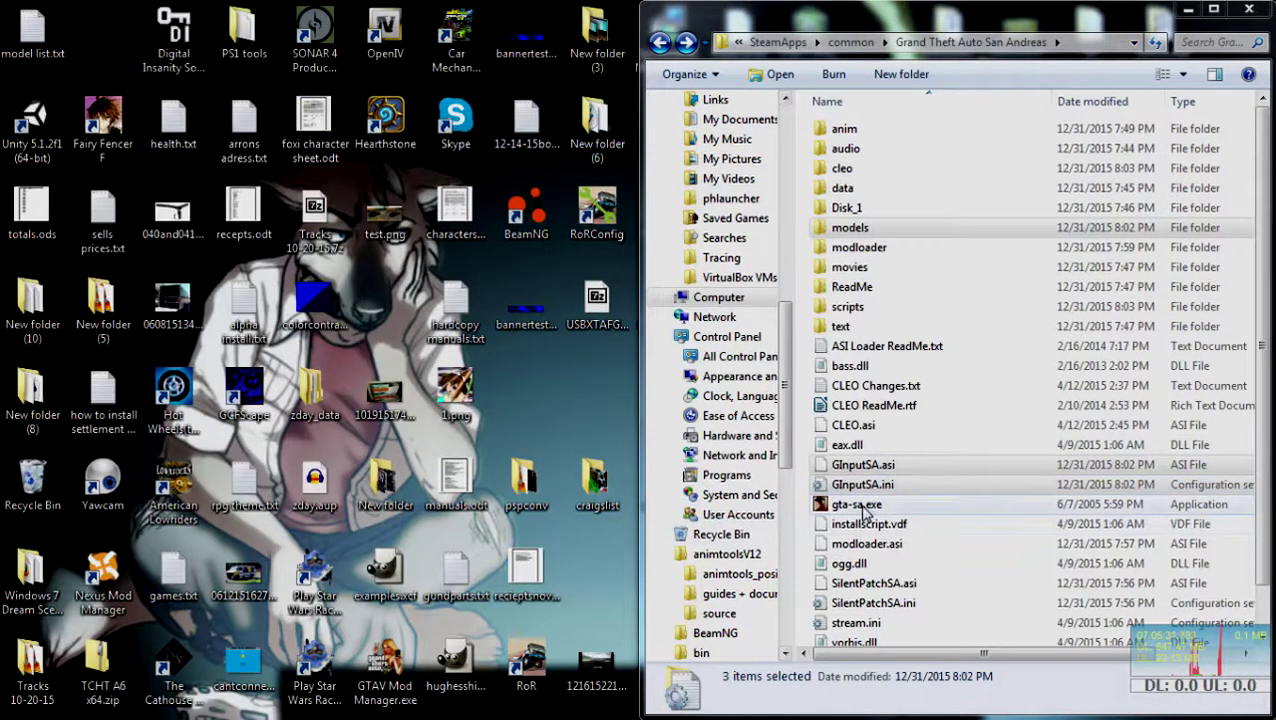
double_click(857, 504)
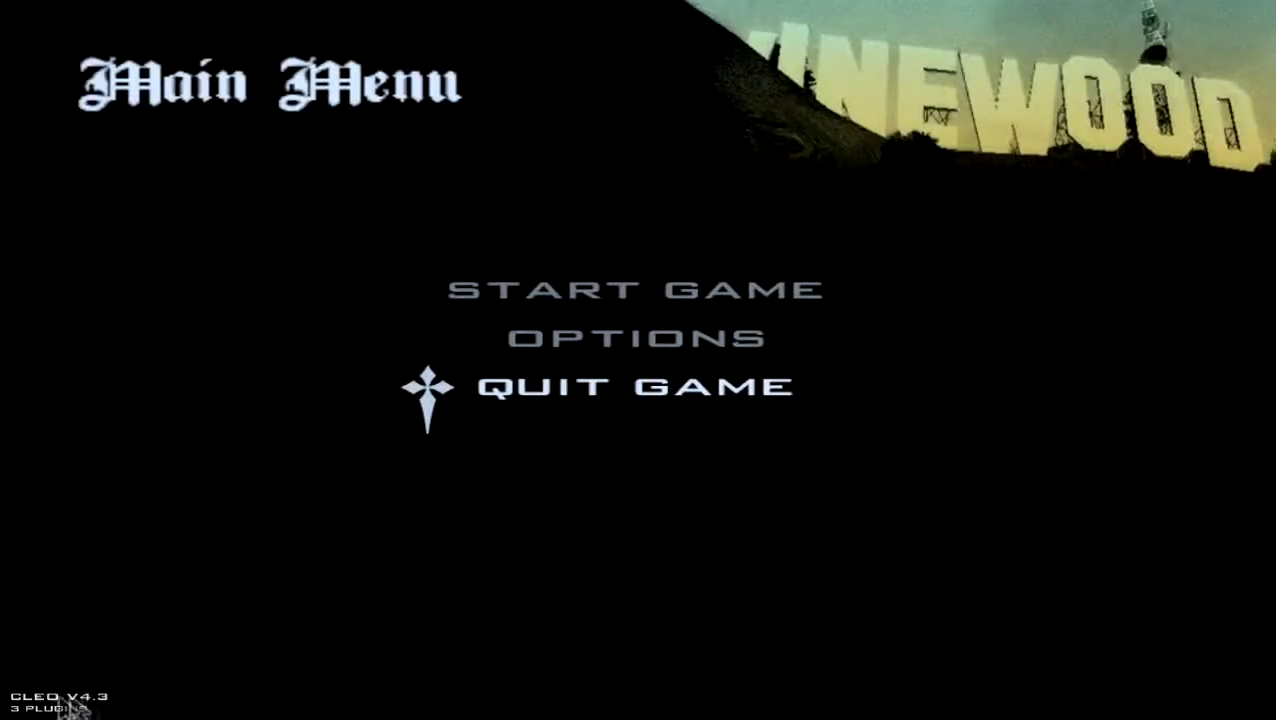
click(580, 345)
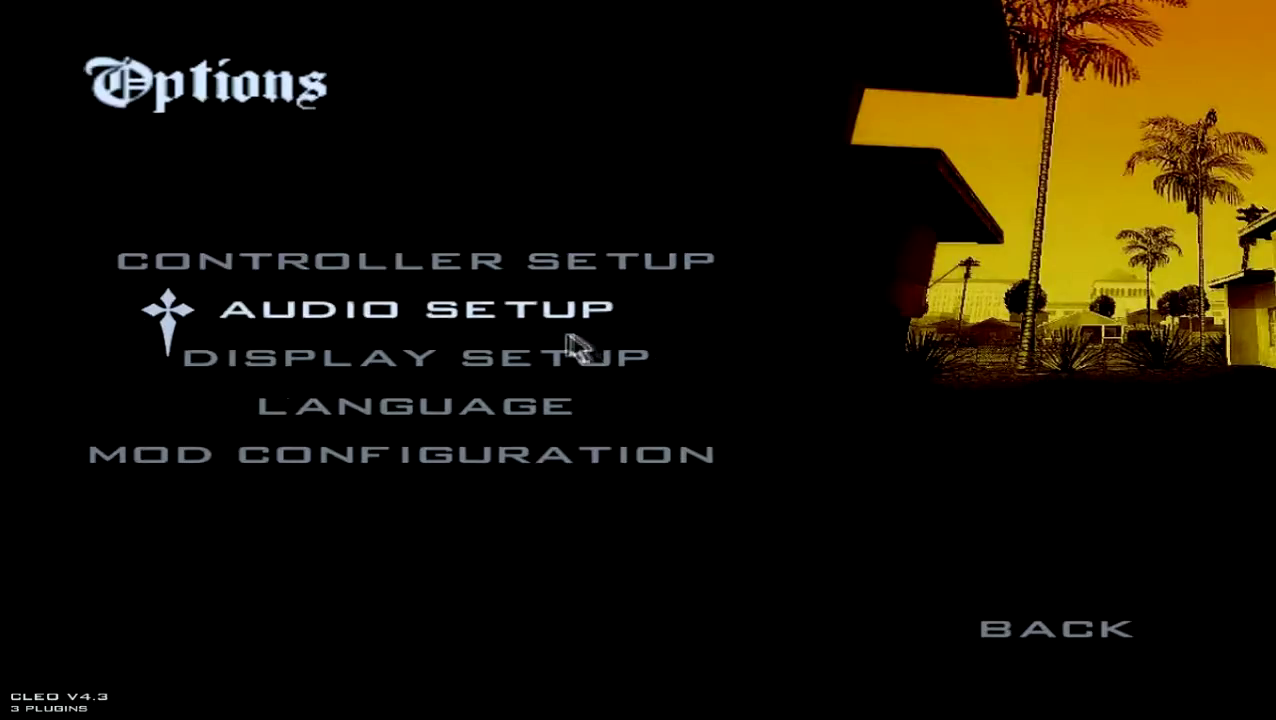
click(333, 368)
click(540, 537)
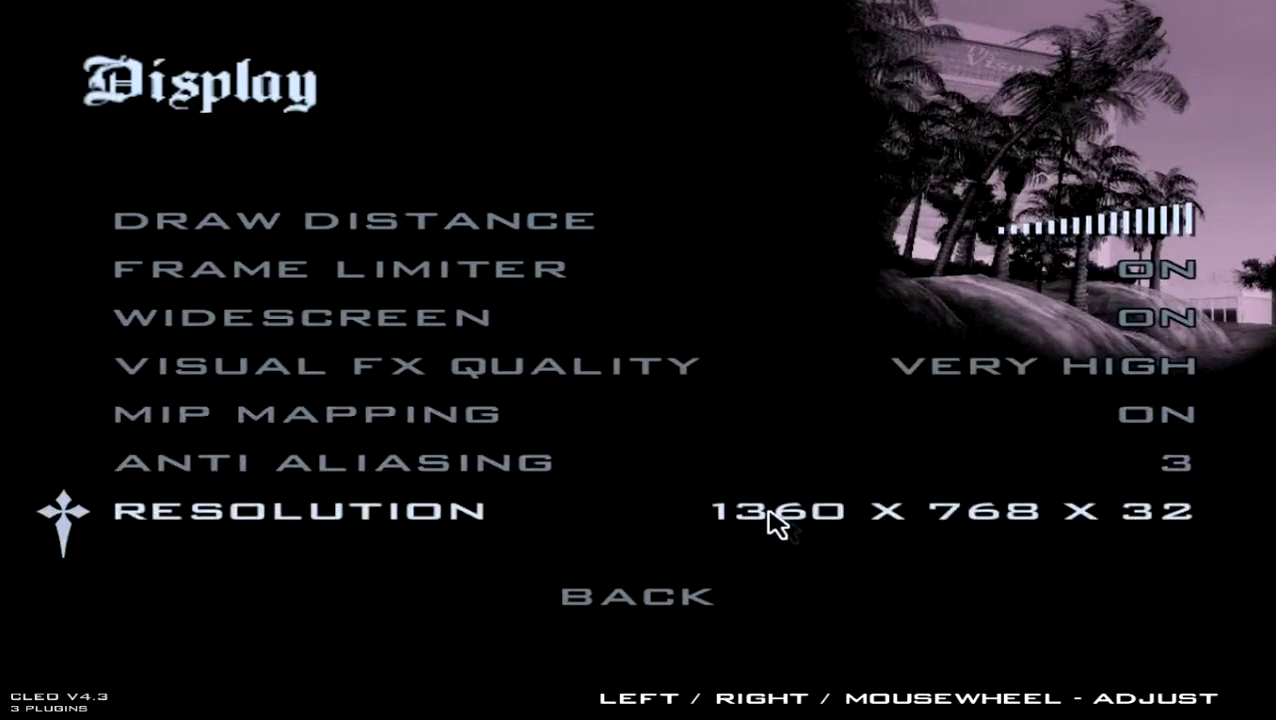
Preview other resolutions such as 1600x900, keep 1360x768, and return to the options list.
key(Right)
key(Right)
key(Right)
key(Right)
key(Right)
key(Right)
key(Right)
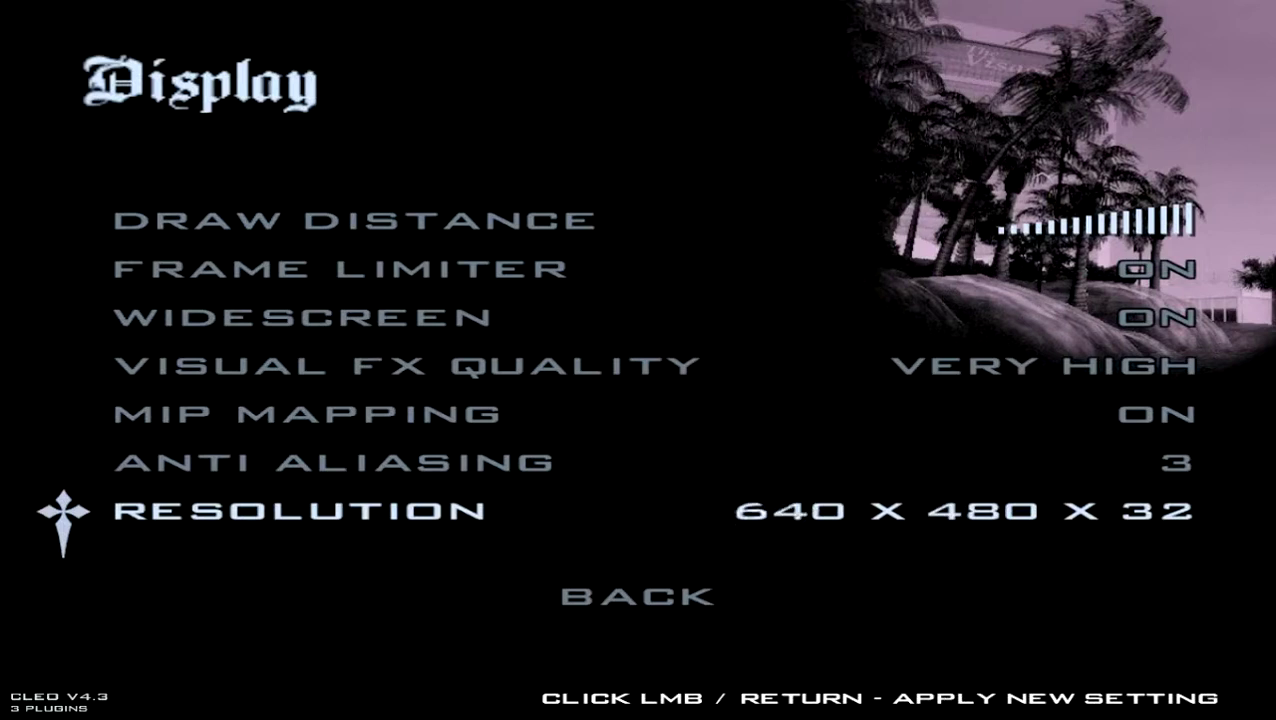
key(Left)
key(Left)
key(Left)
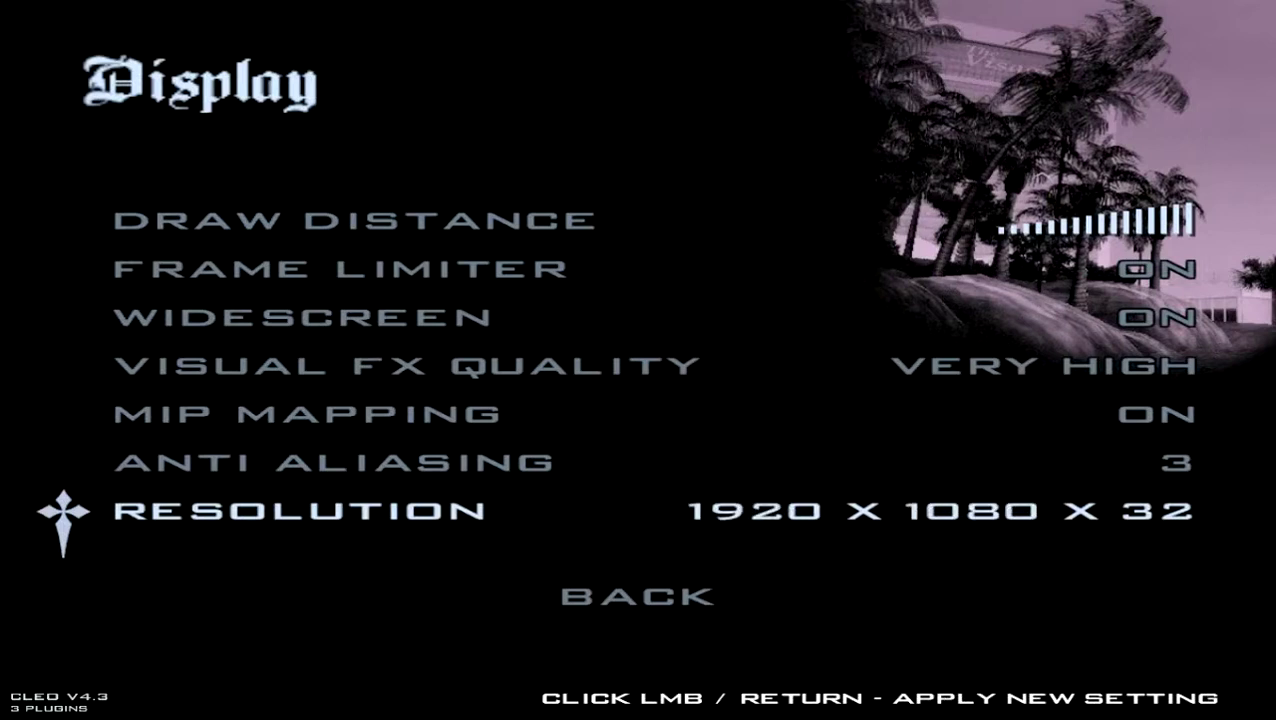
key(Left)
key(Left)
key(Left)
key(Left)
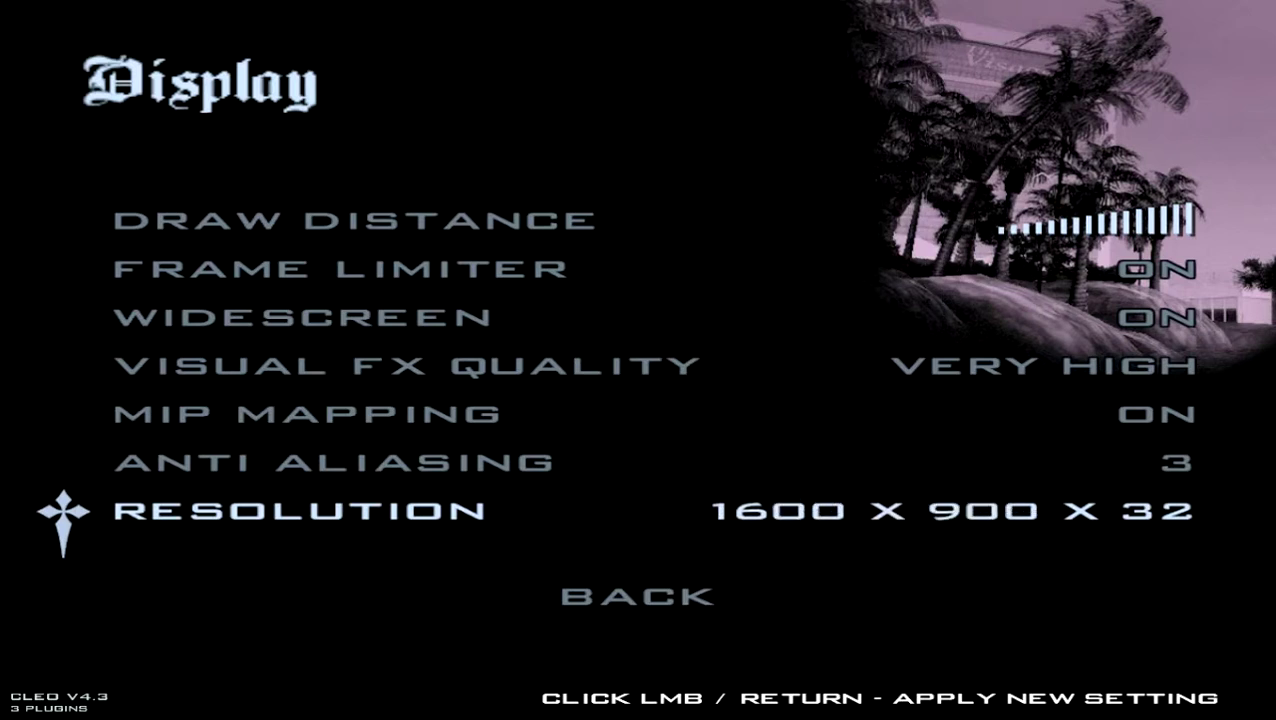
key(Right)
key(Right)
key(Left)
key(Left)
key(Left)
key(Left)
key(Left)
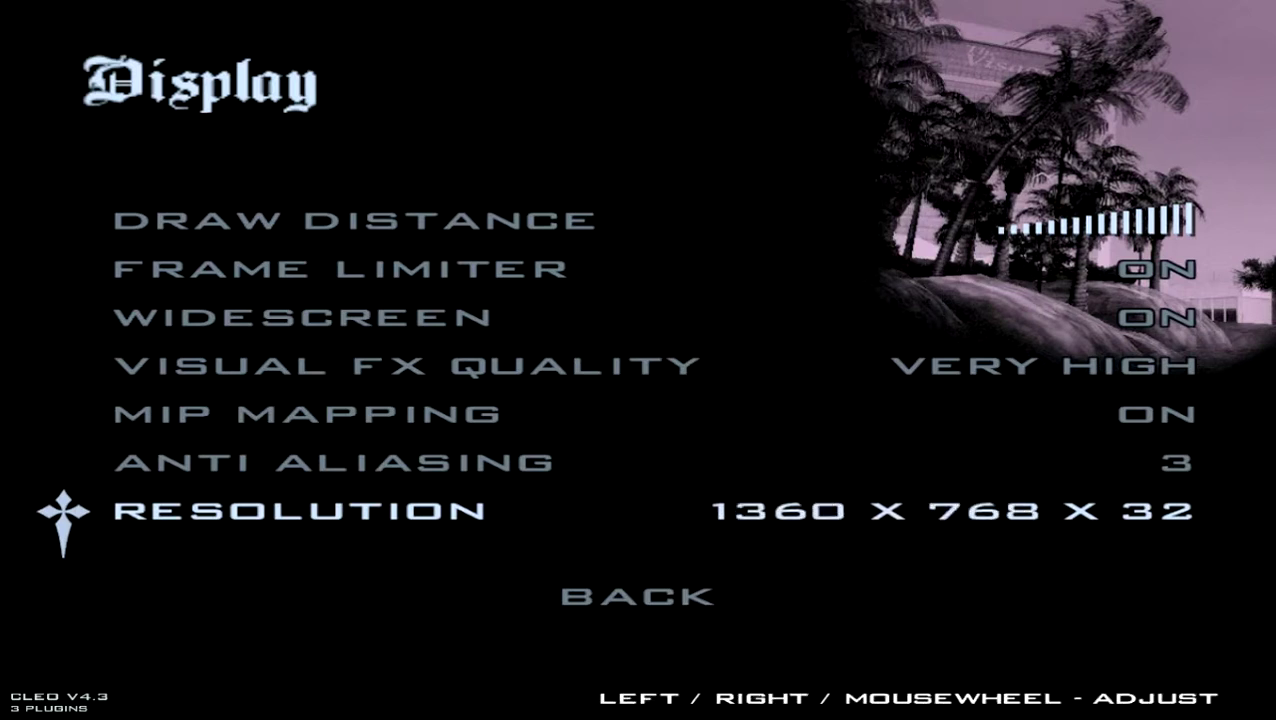
key(Left)
key(Right)
key(Down)
key(Return)
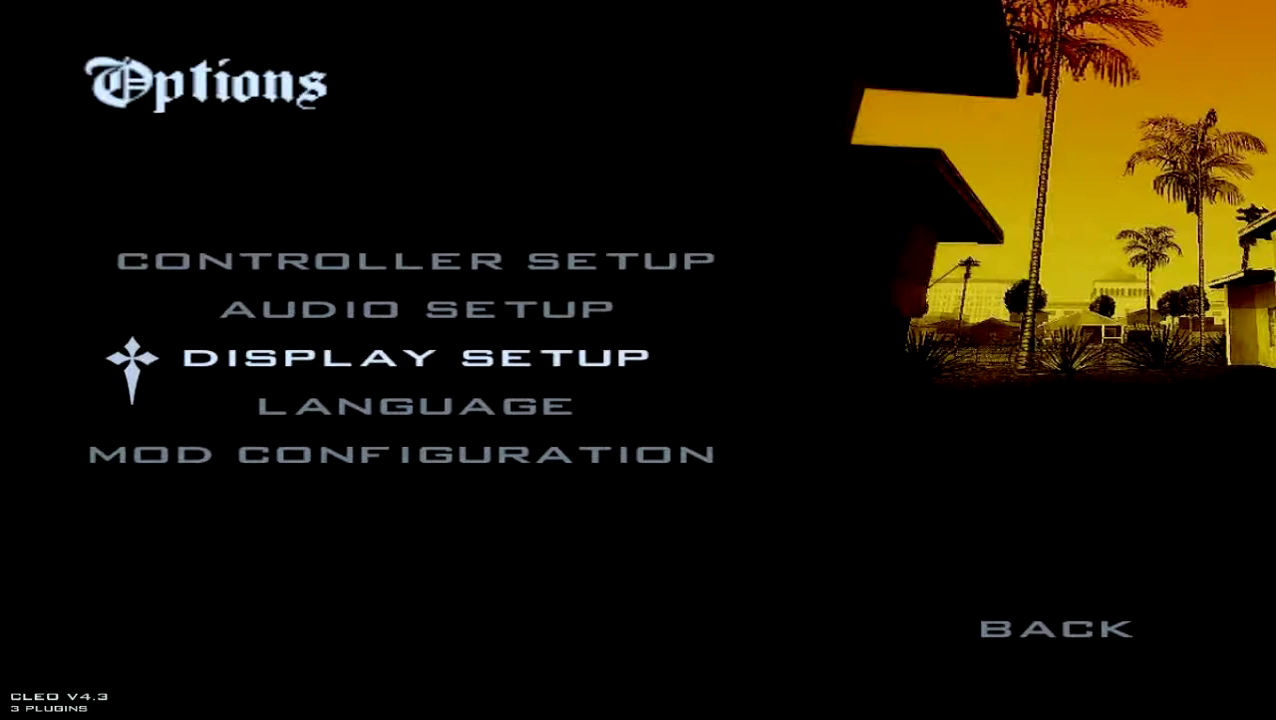
Open Mod Configuration's modifications list and check that Vehicle Fixes is enabled.
key(Down)
key(Down)
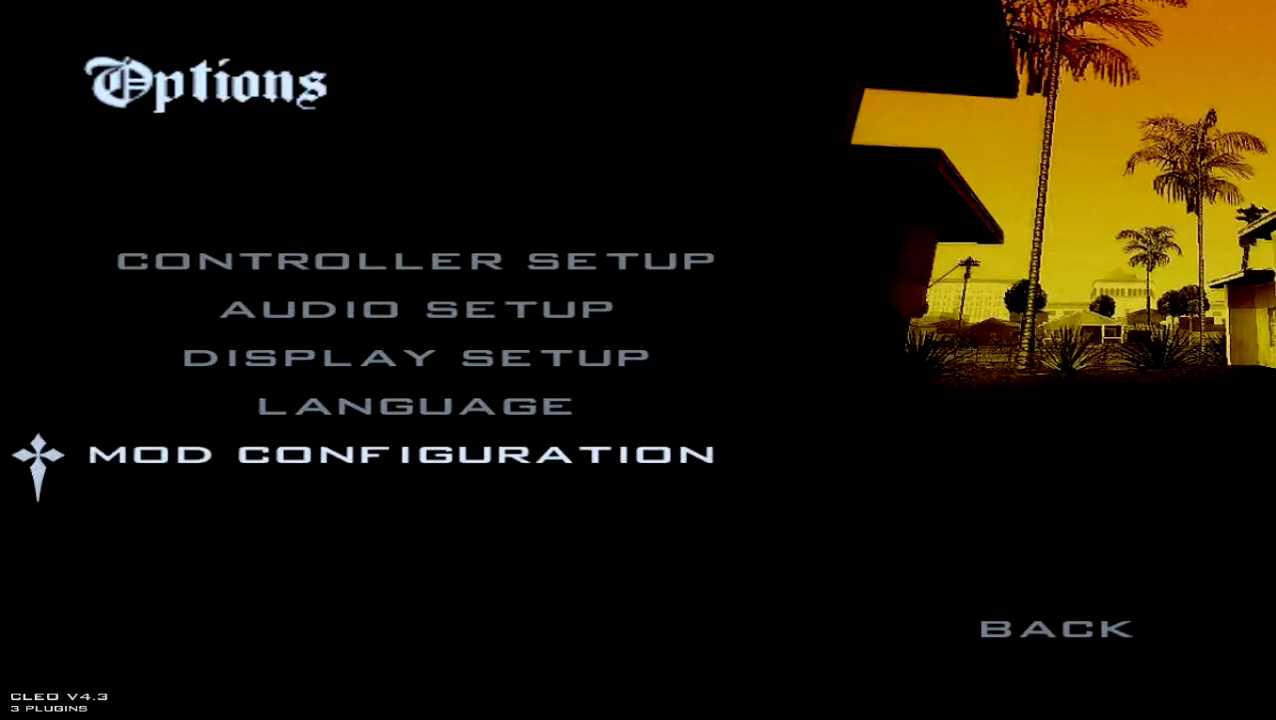
key(Return)
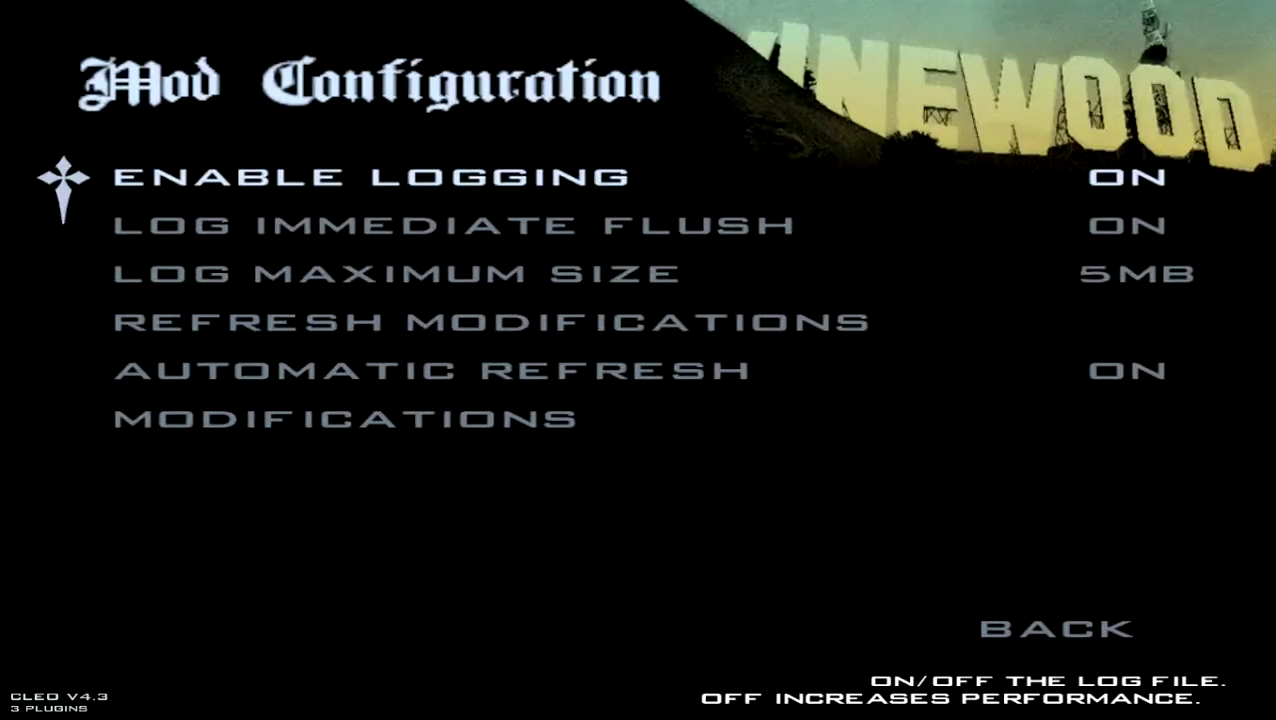
key(Down)
key(Down)
key(Down)
key(Down)
key(Down)
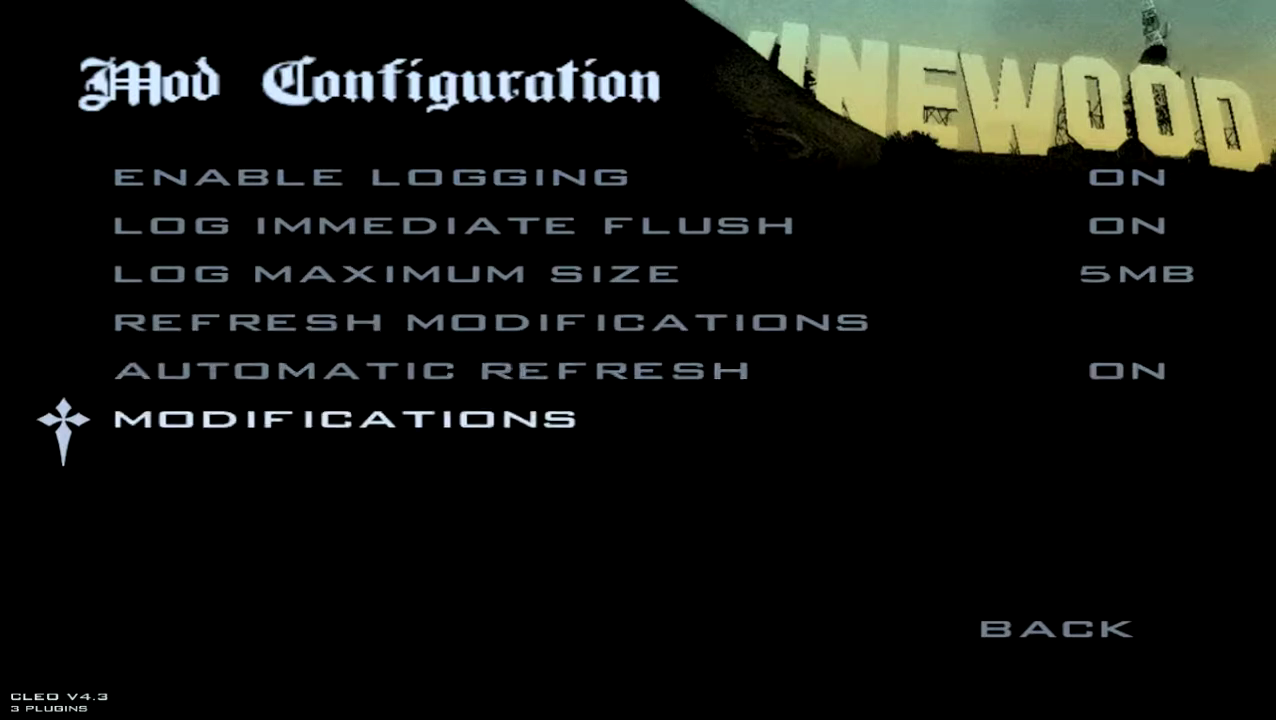
key(Return)
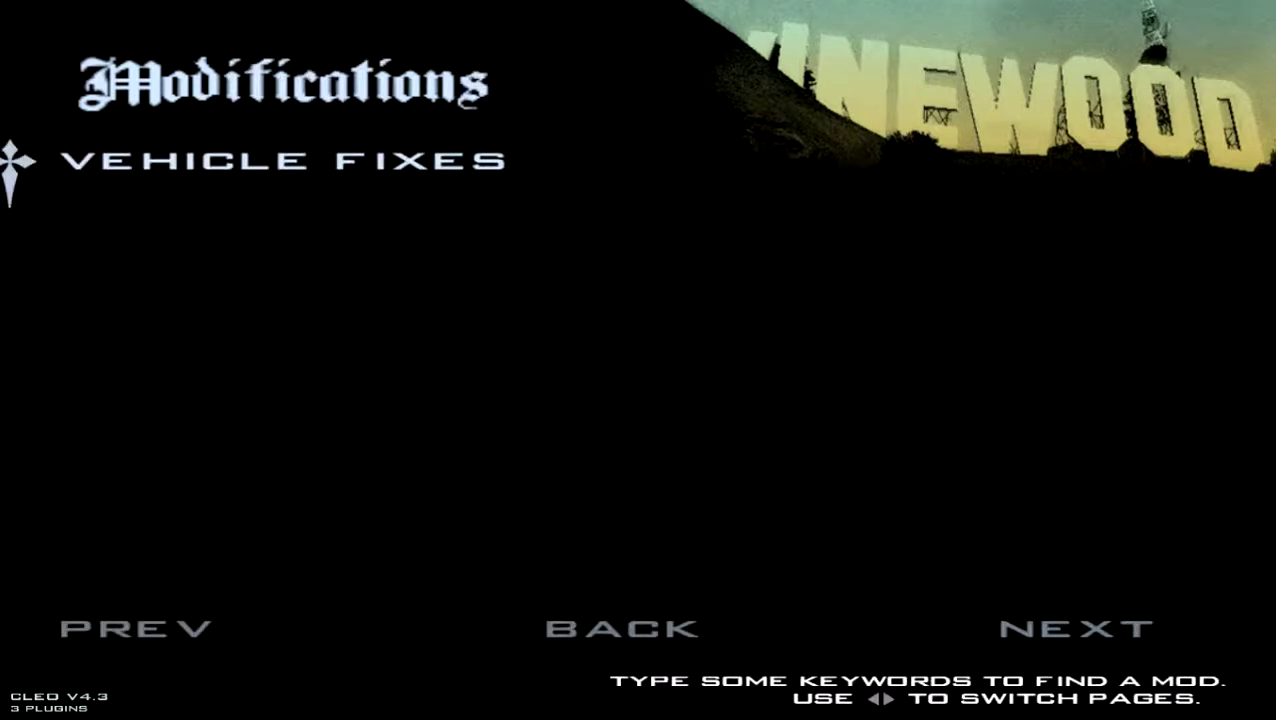
key(Return)
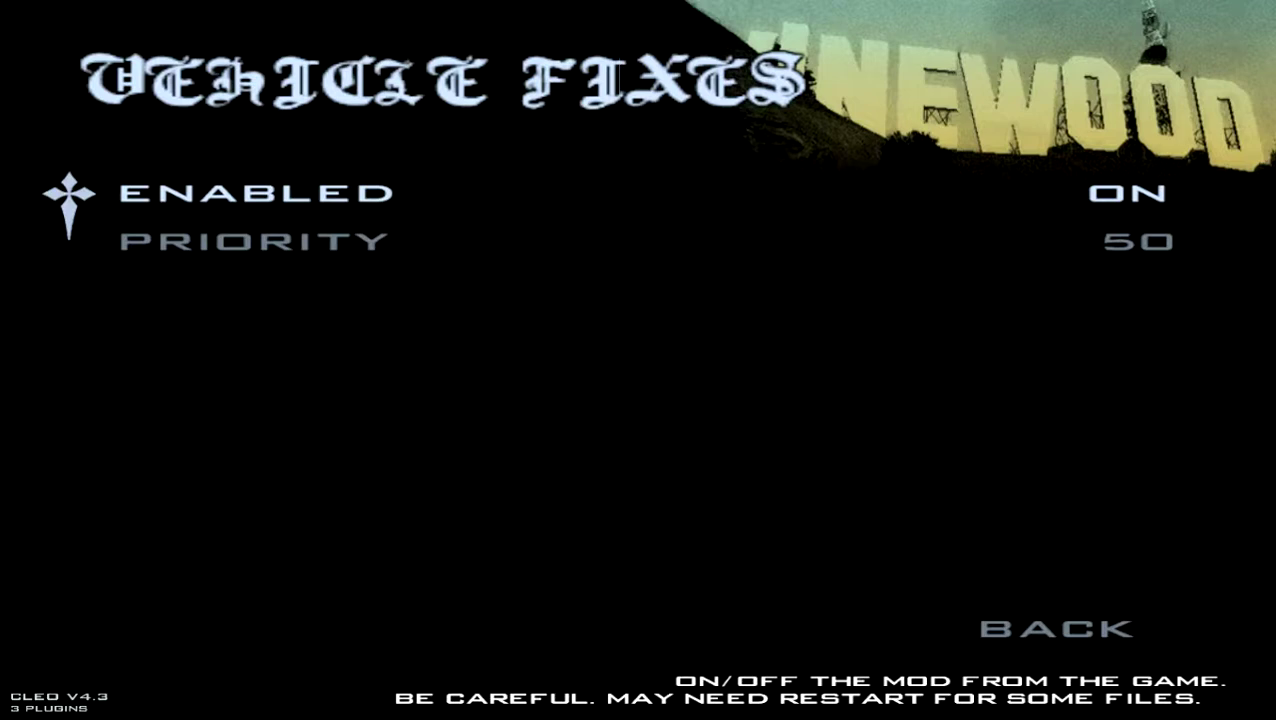
Back out of the Vehicle Fixes settings to the main menu.
key(Escape)
key(Escape)
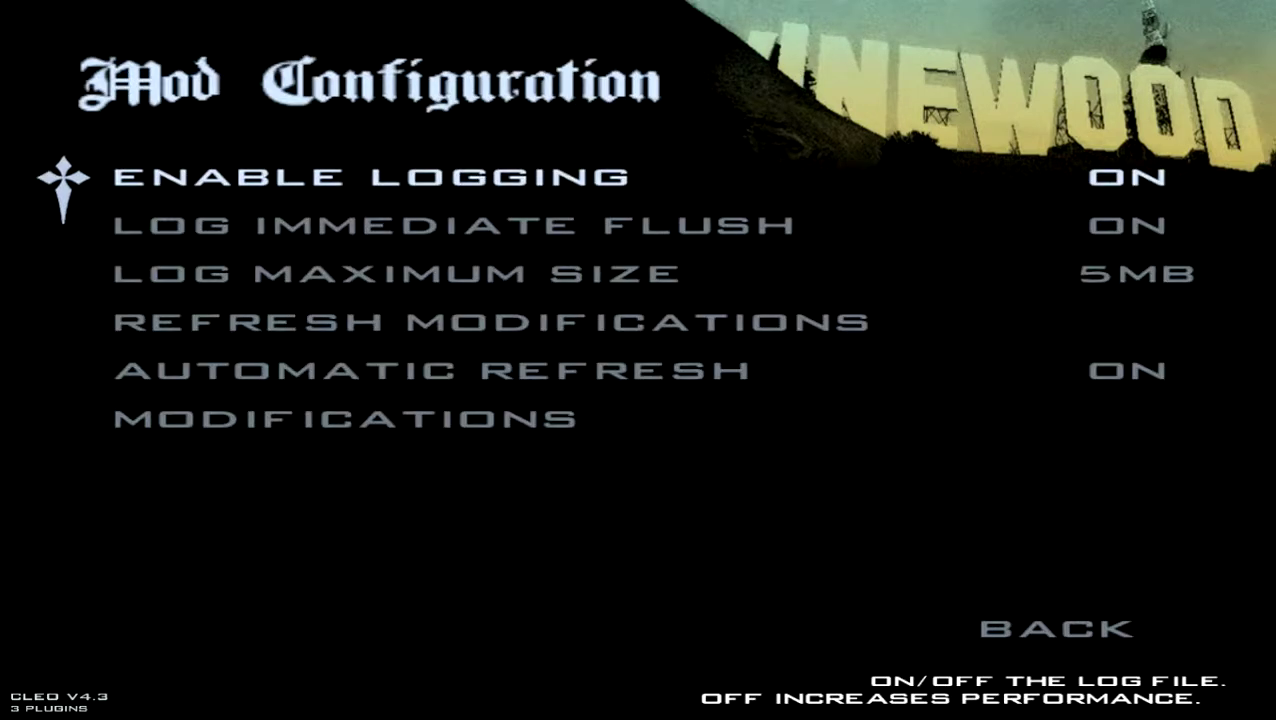
key(Escape)
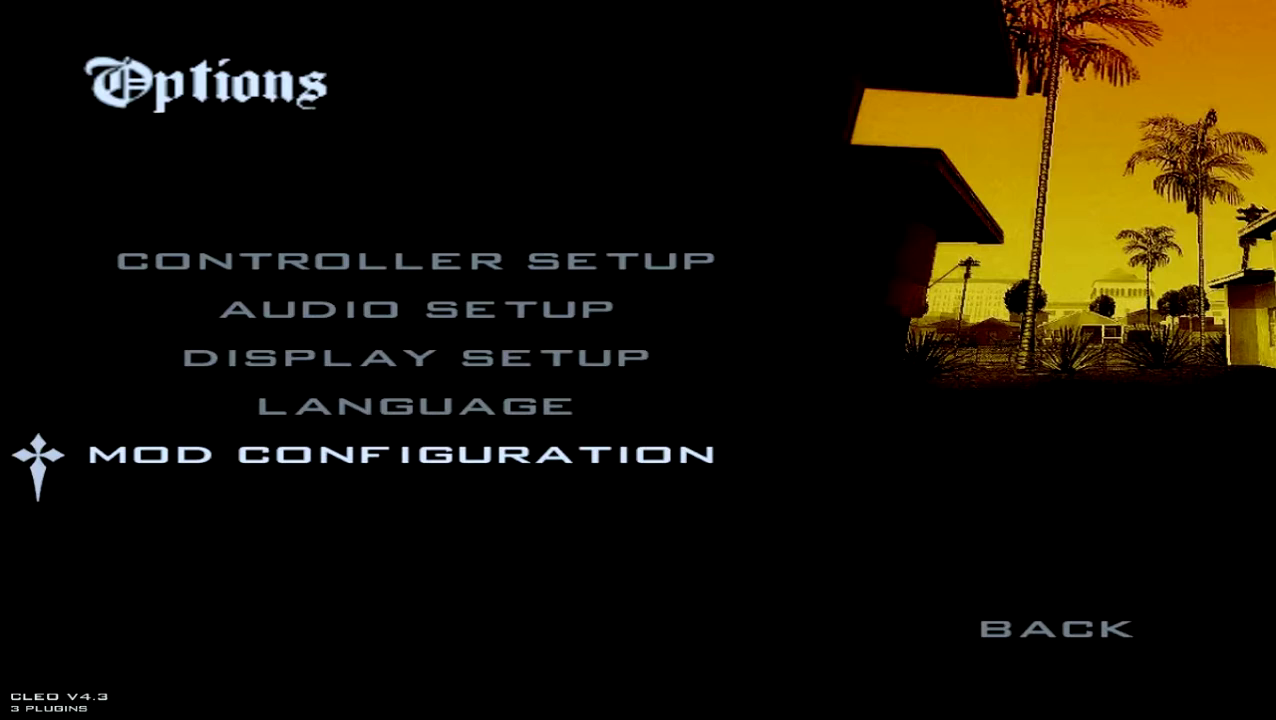
key(Escape)
key(Up)
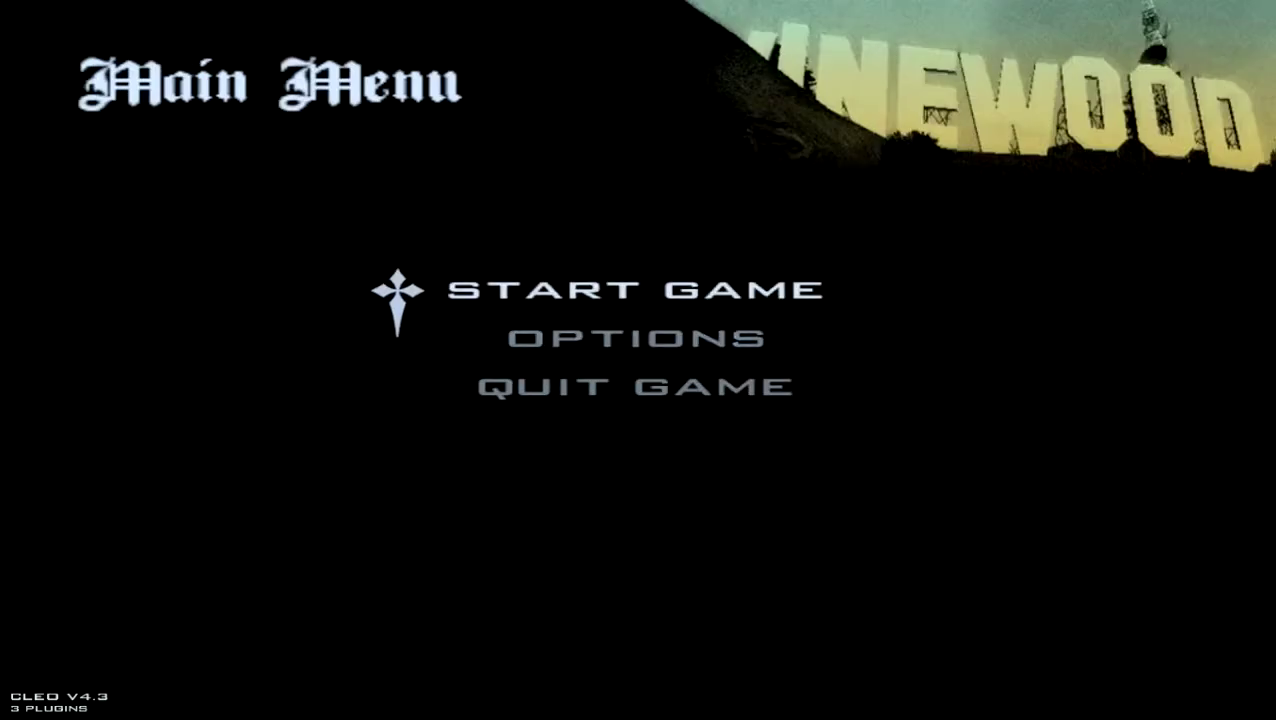
key(Down)
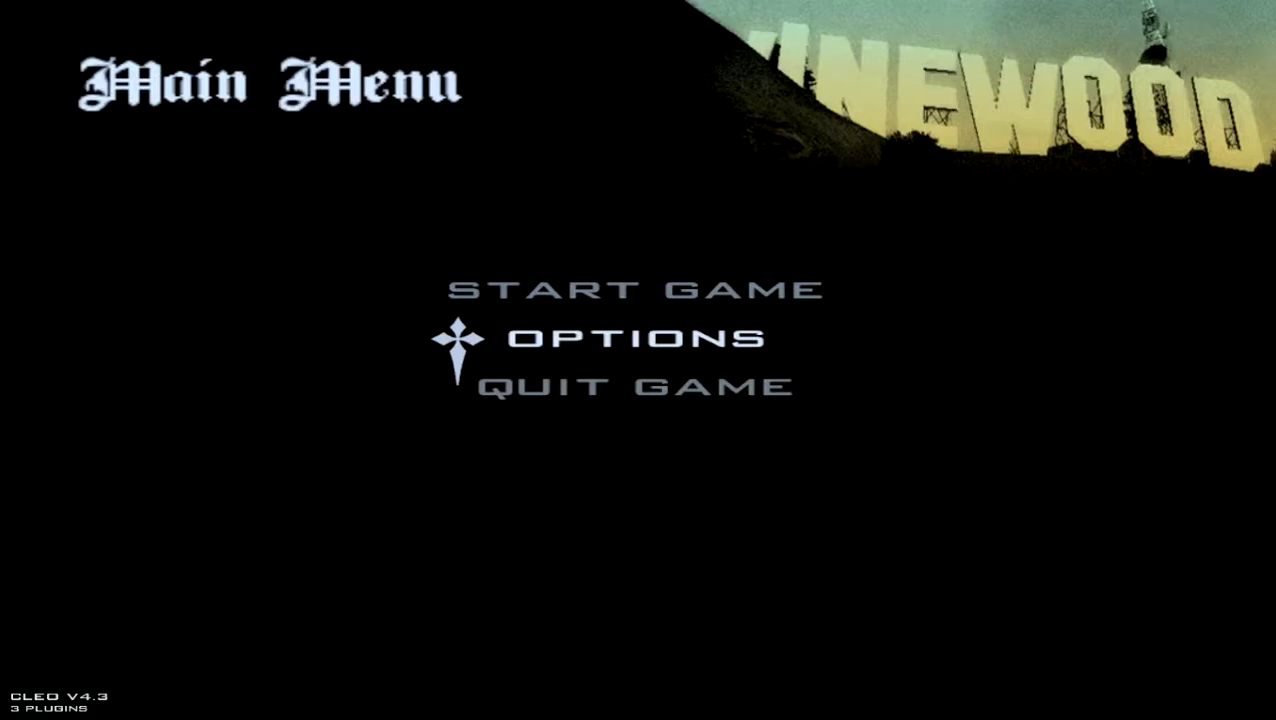
Load the BIG SMOKE save via Start Game > Load Game, then run CJ forward.
key(Up)
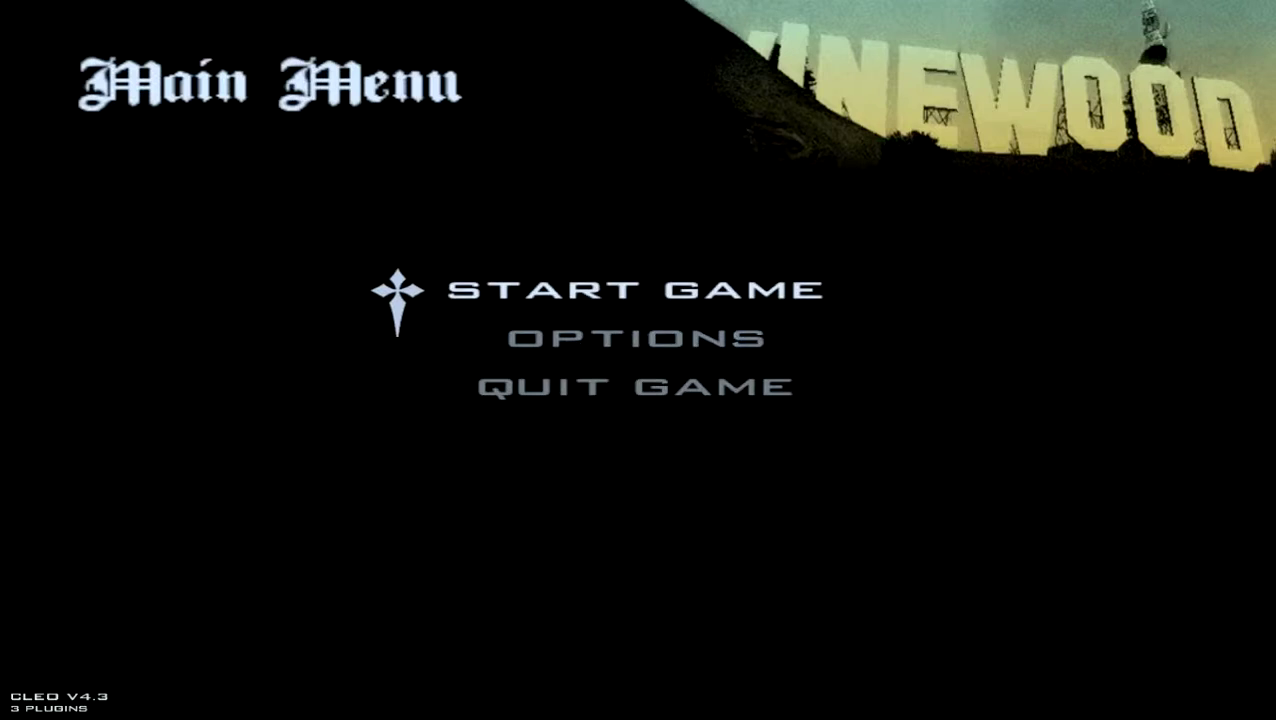
key(Return)
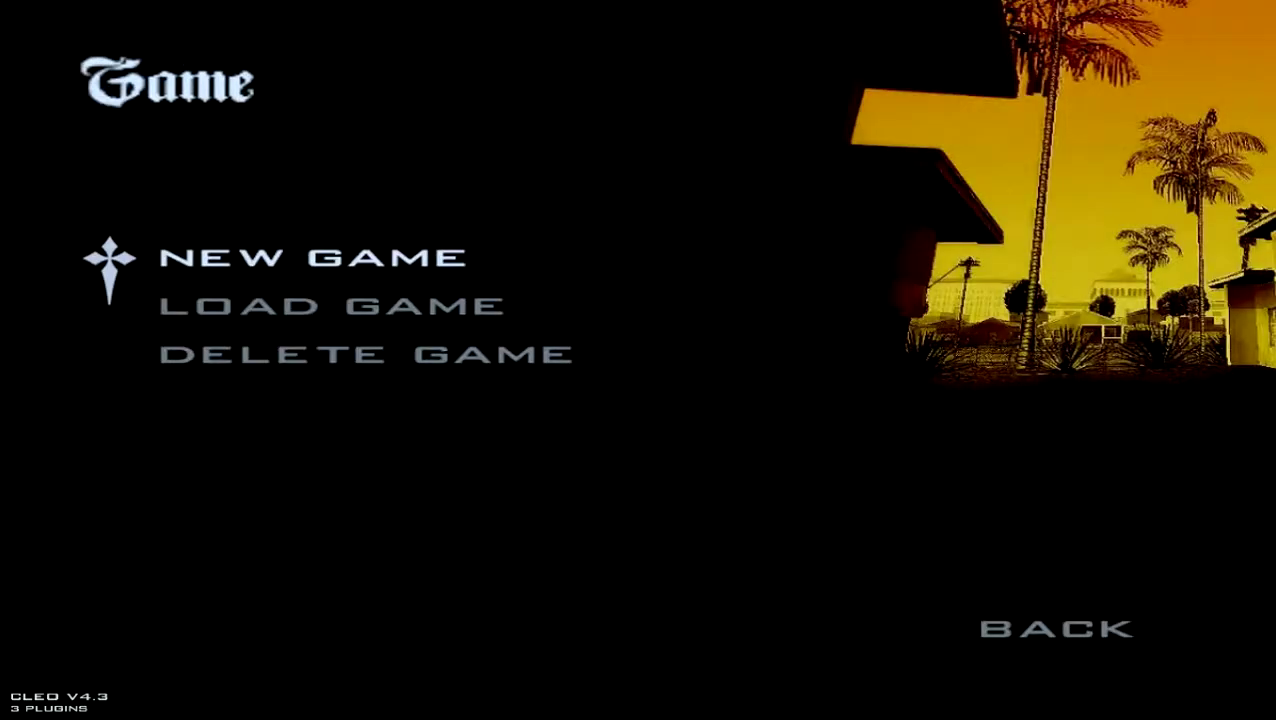
key(Down)
key(Return)
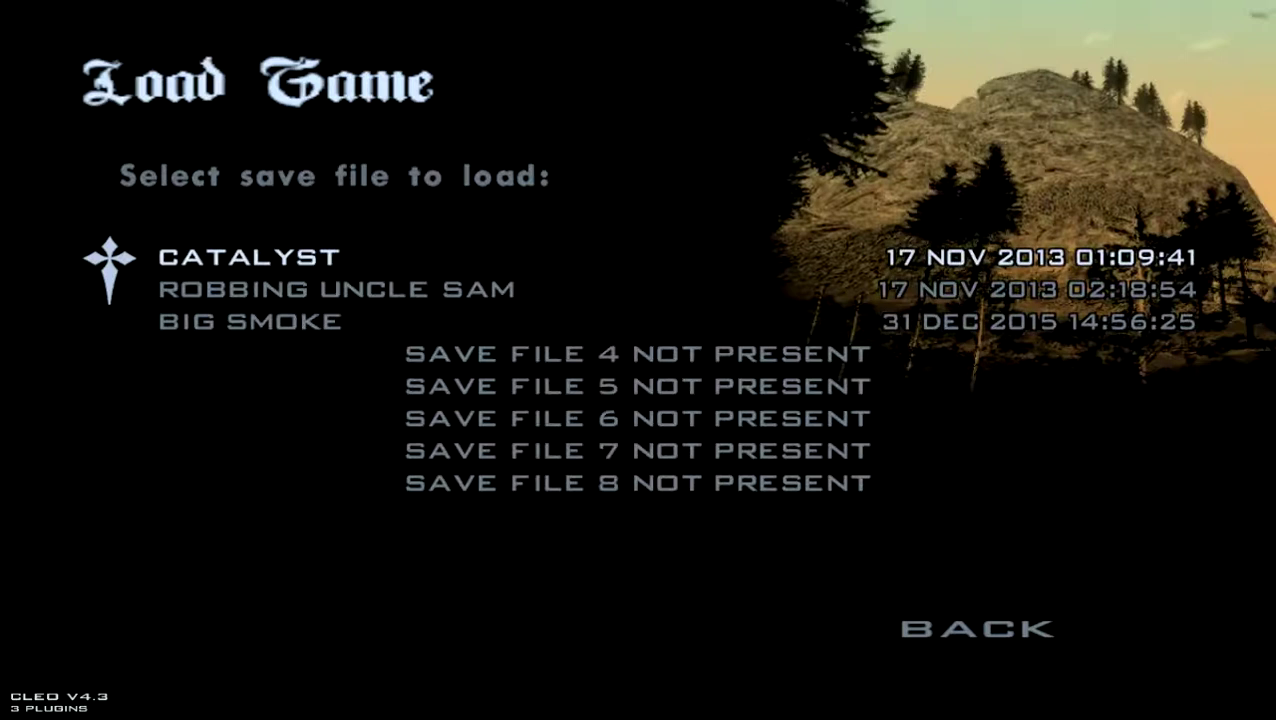
key(Down)
key(Up)
key(Down)
key(Up)
key(Down)
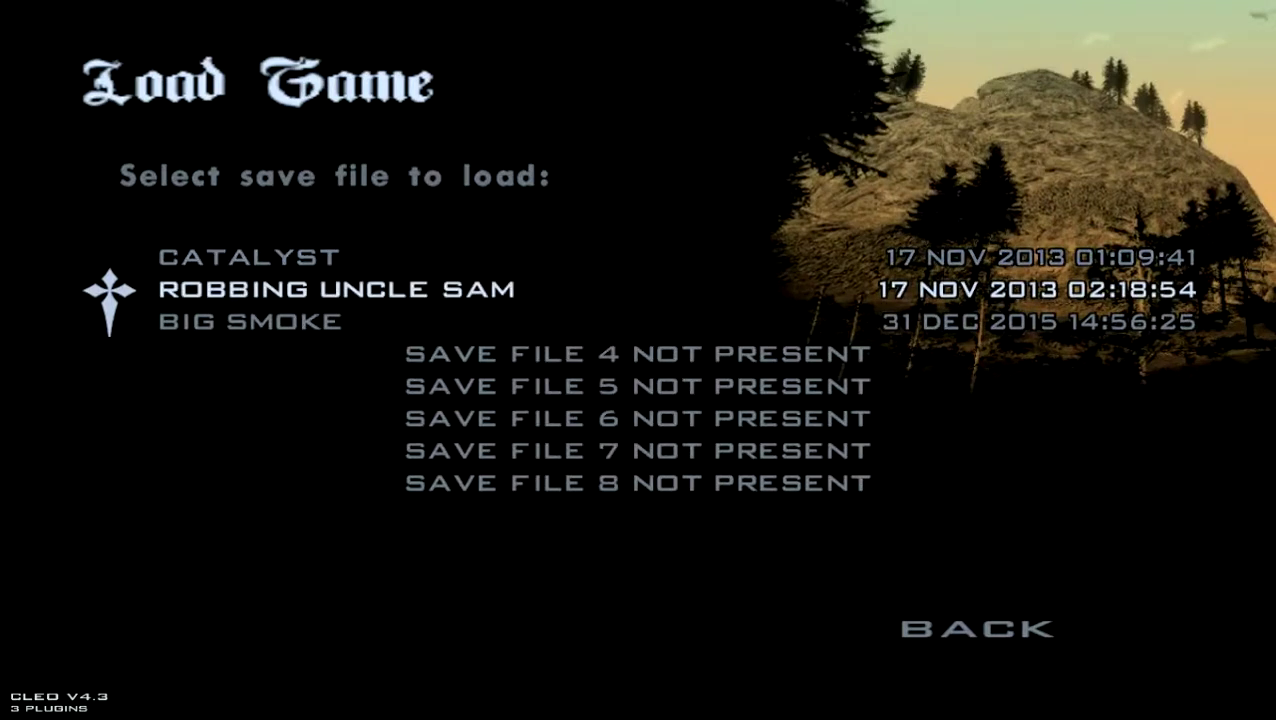
key(Down)
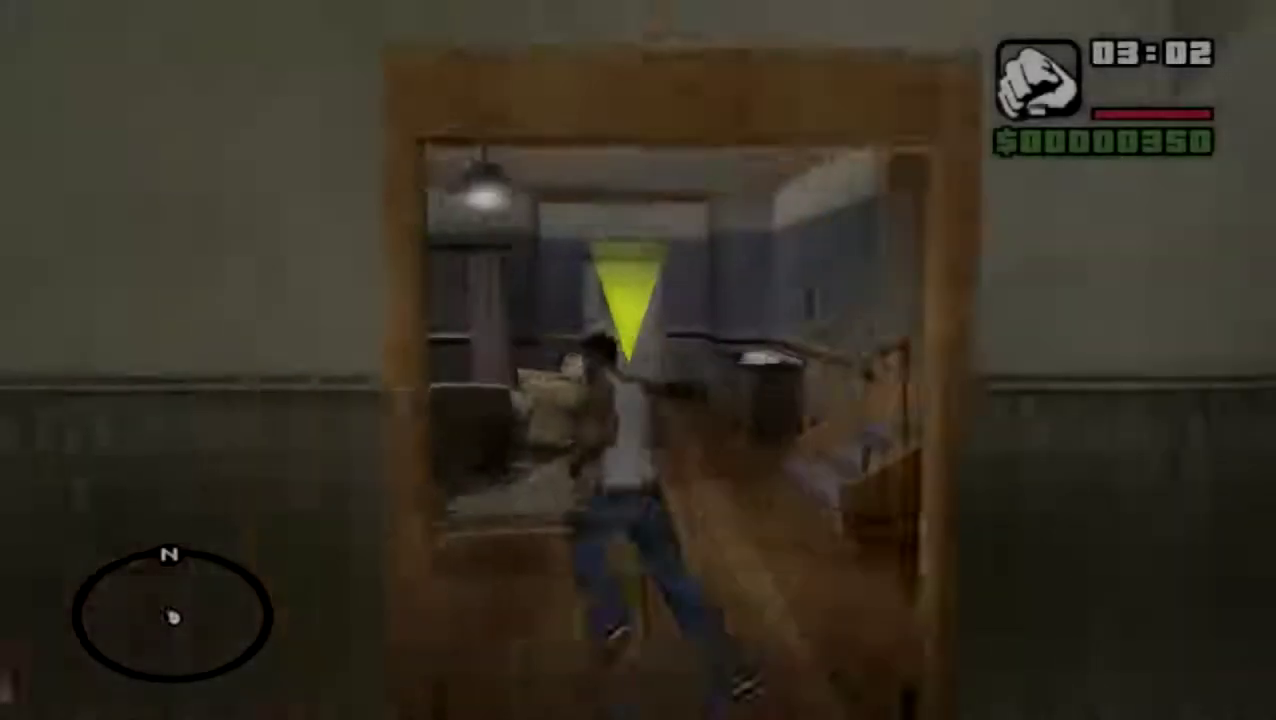
key(w)
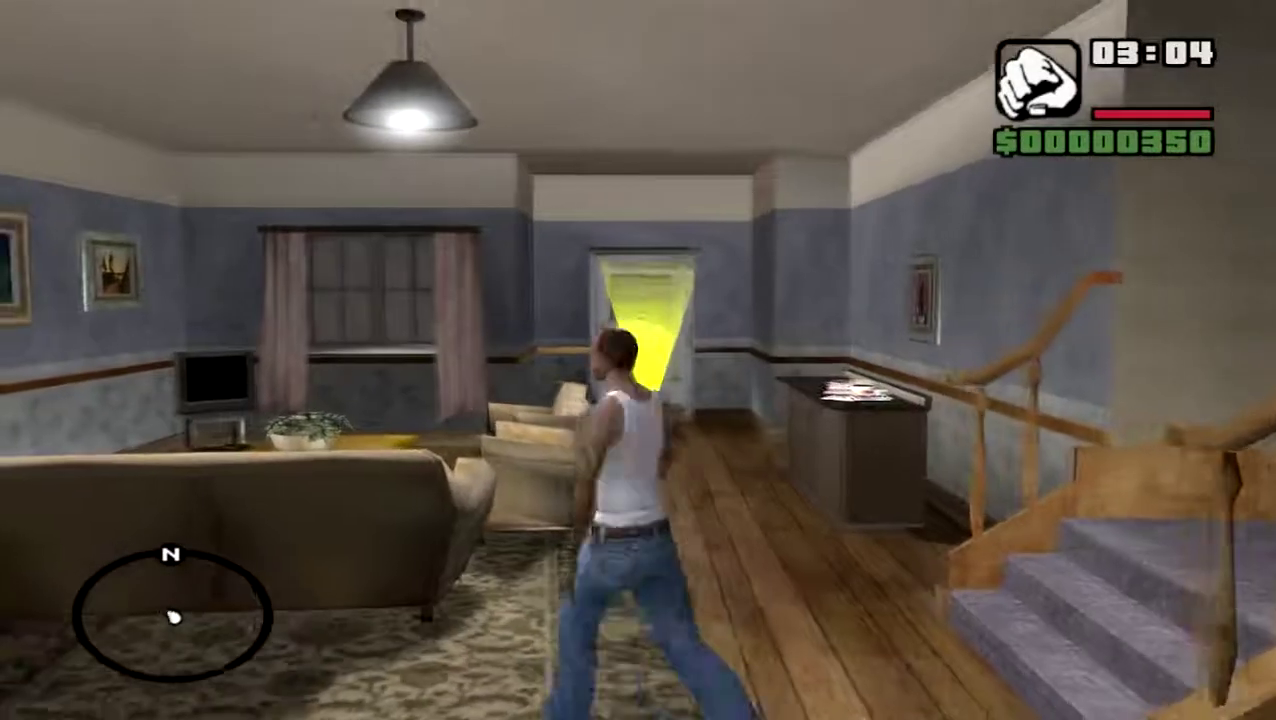
Run CJ across the living room, out the front door and across the lot.
key(w)
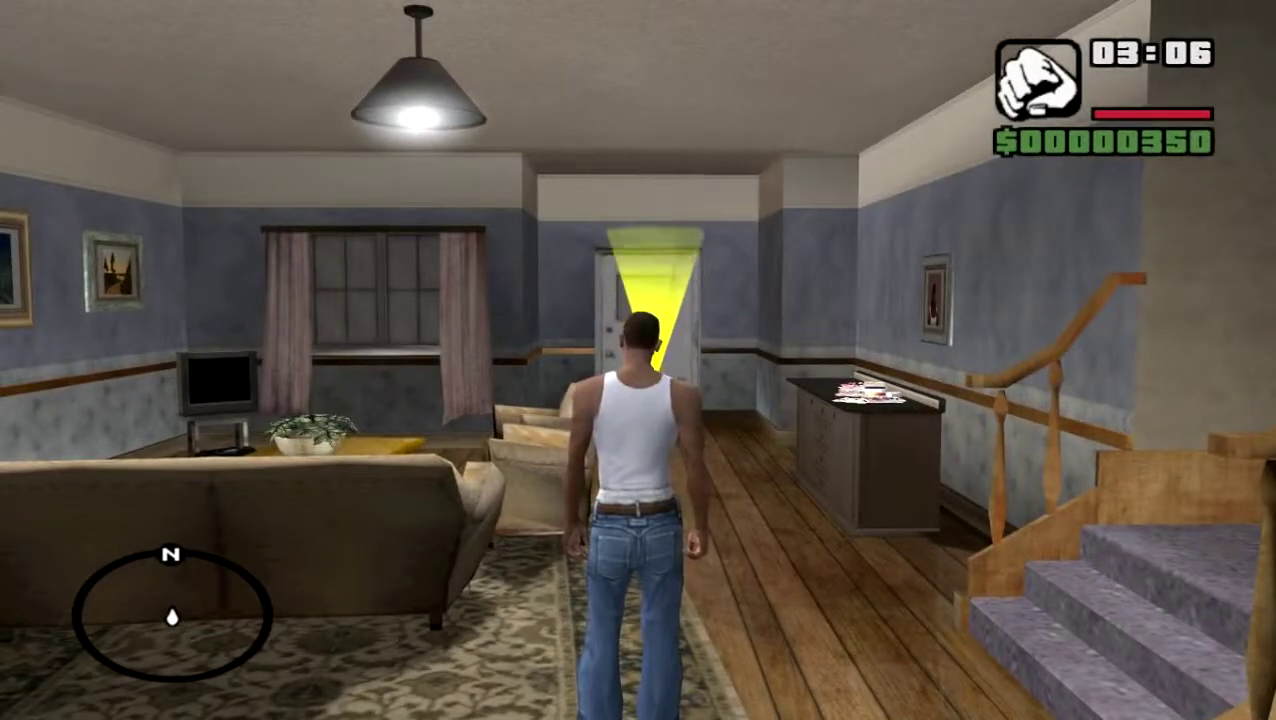
key(w)
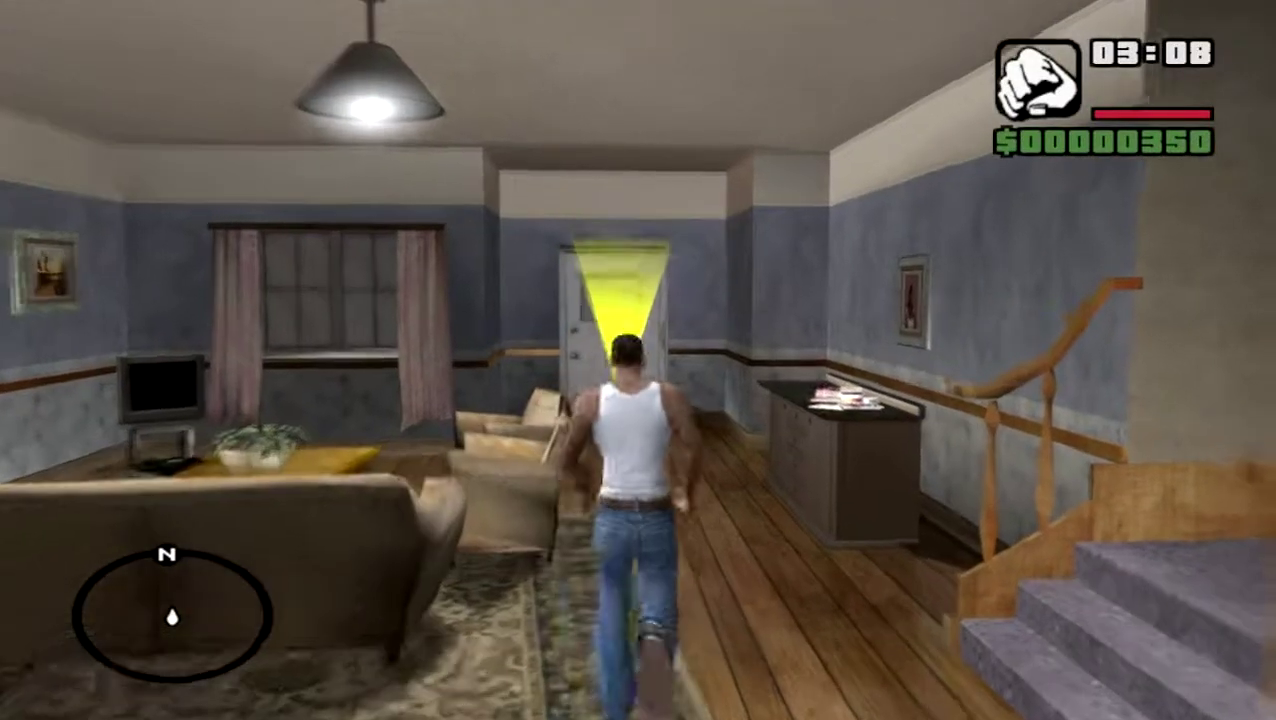
key(w)
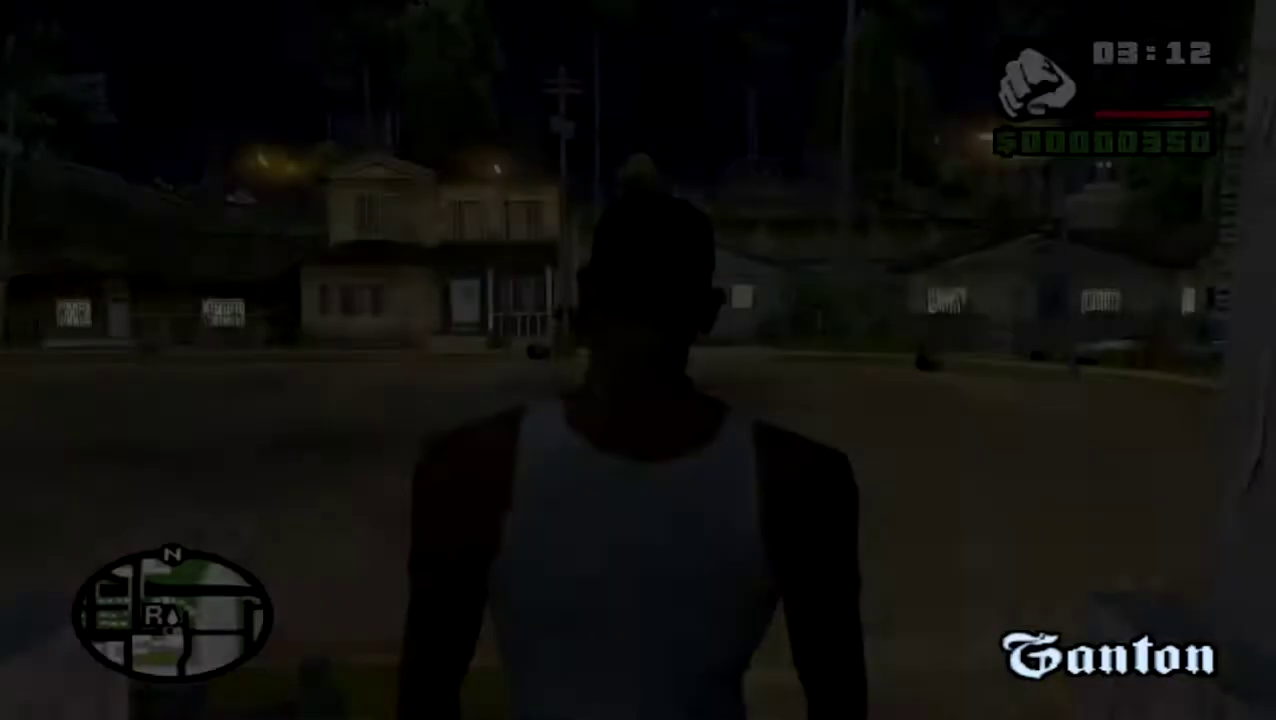
key(d)
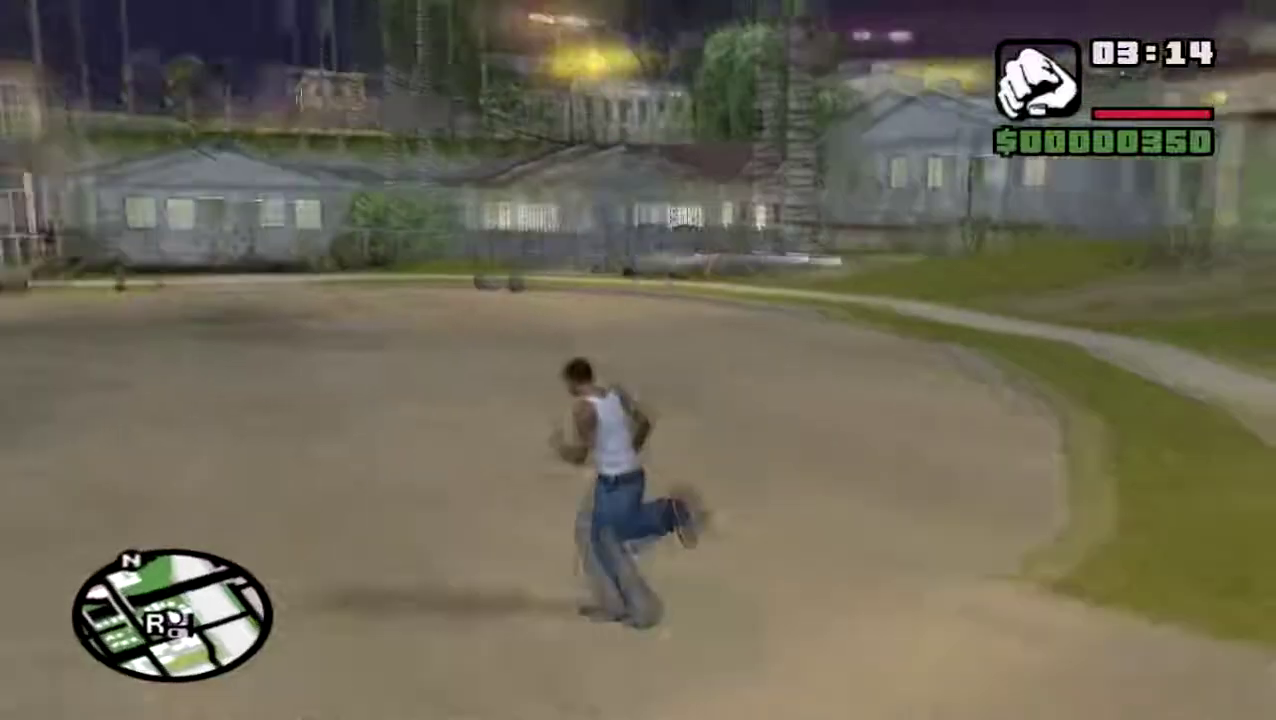
key(w)
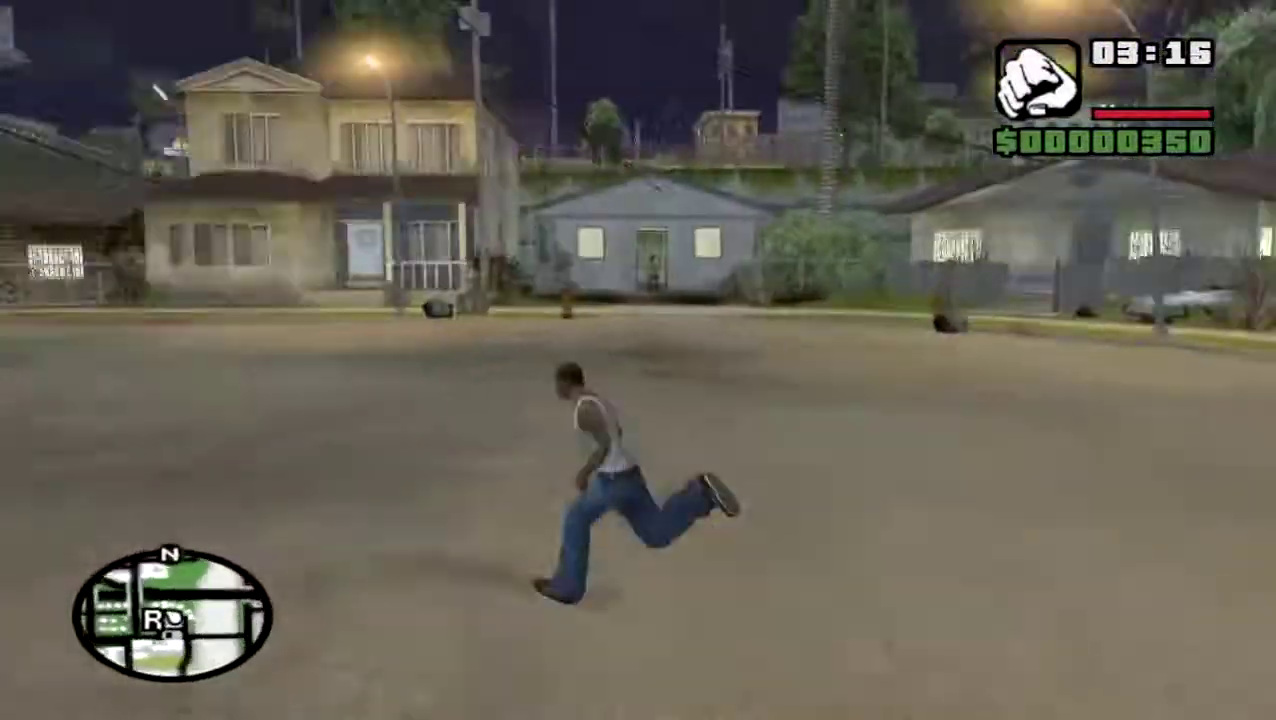
Look around the street, then run CJ down the road toward the overpass.
key(a)
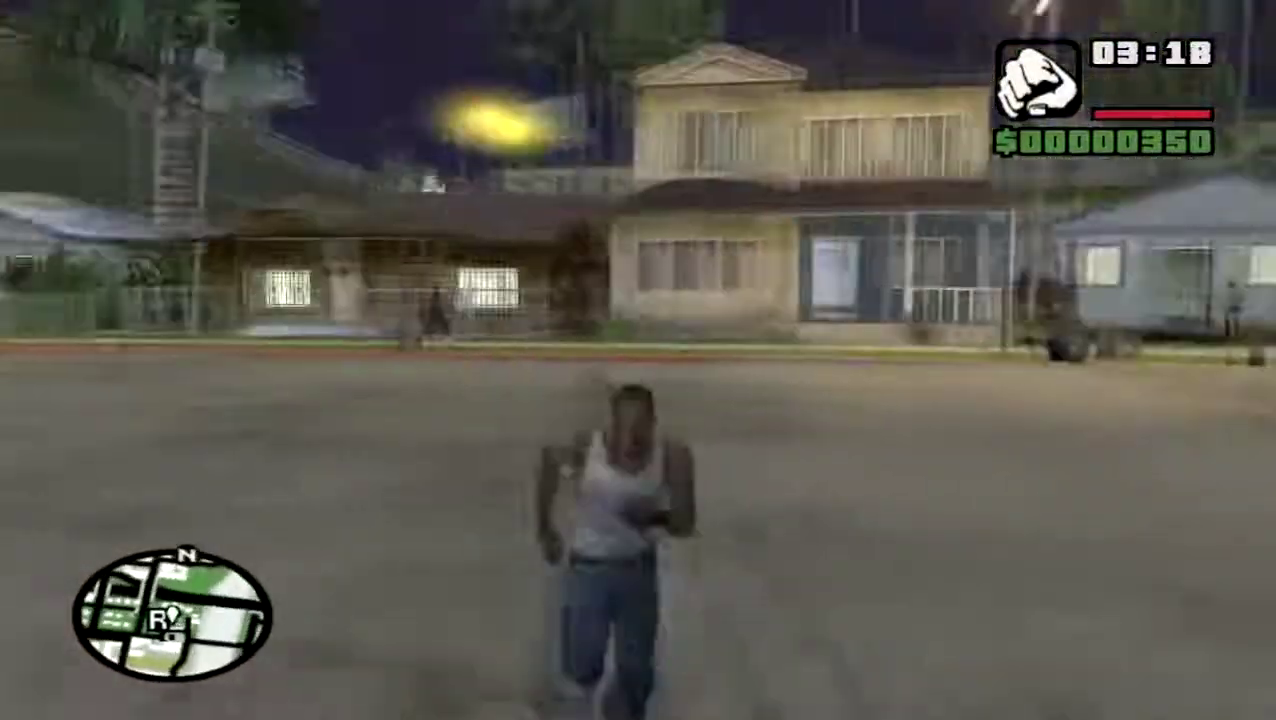
key(d)
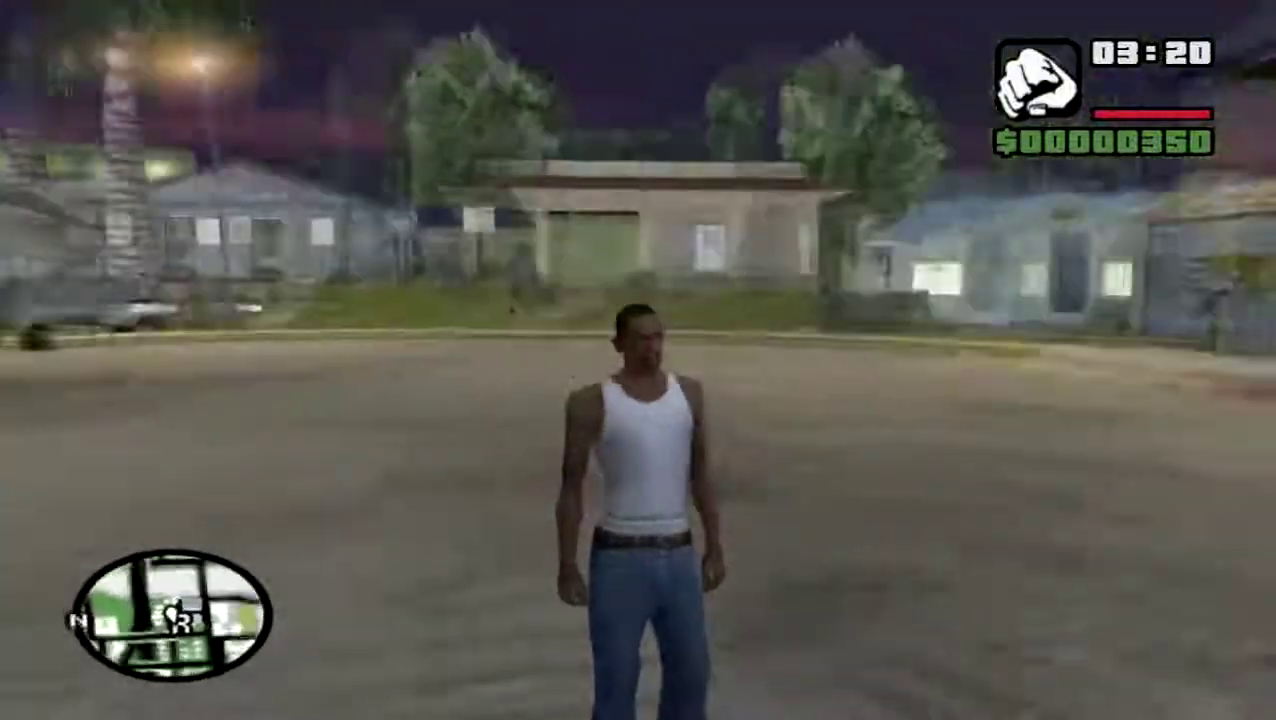
key(d)
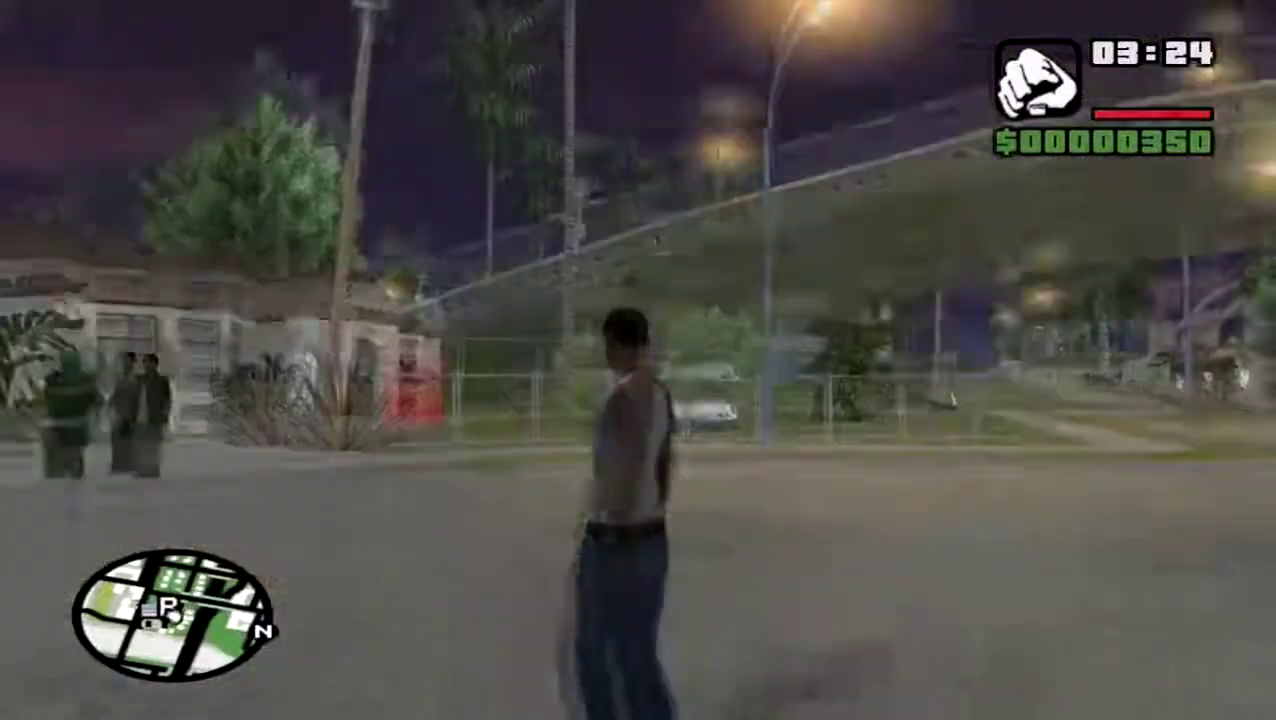
key(w)
key(w)
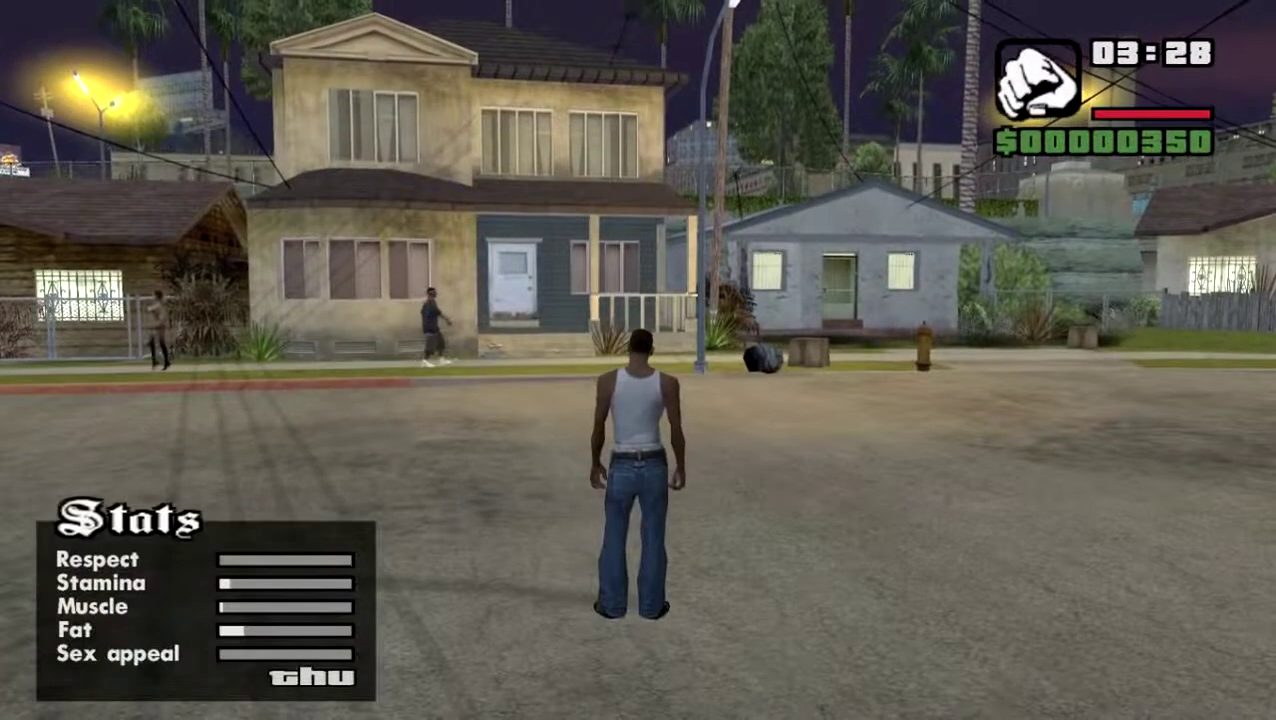
key(w)
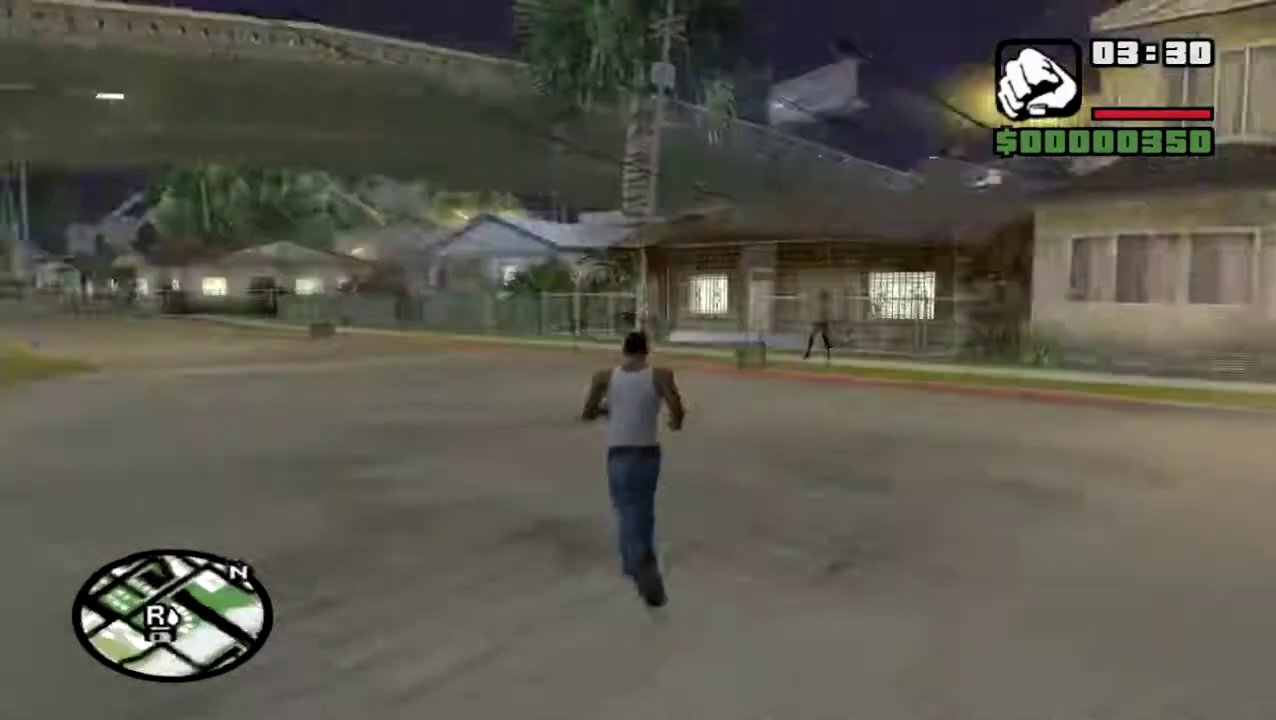
key(a)
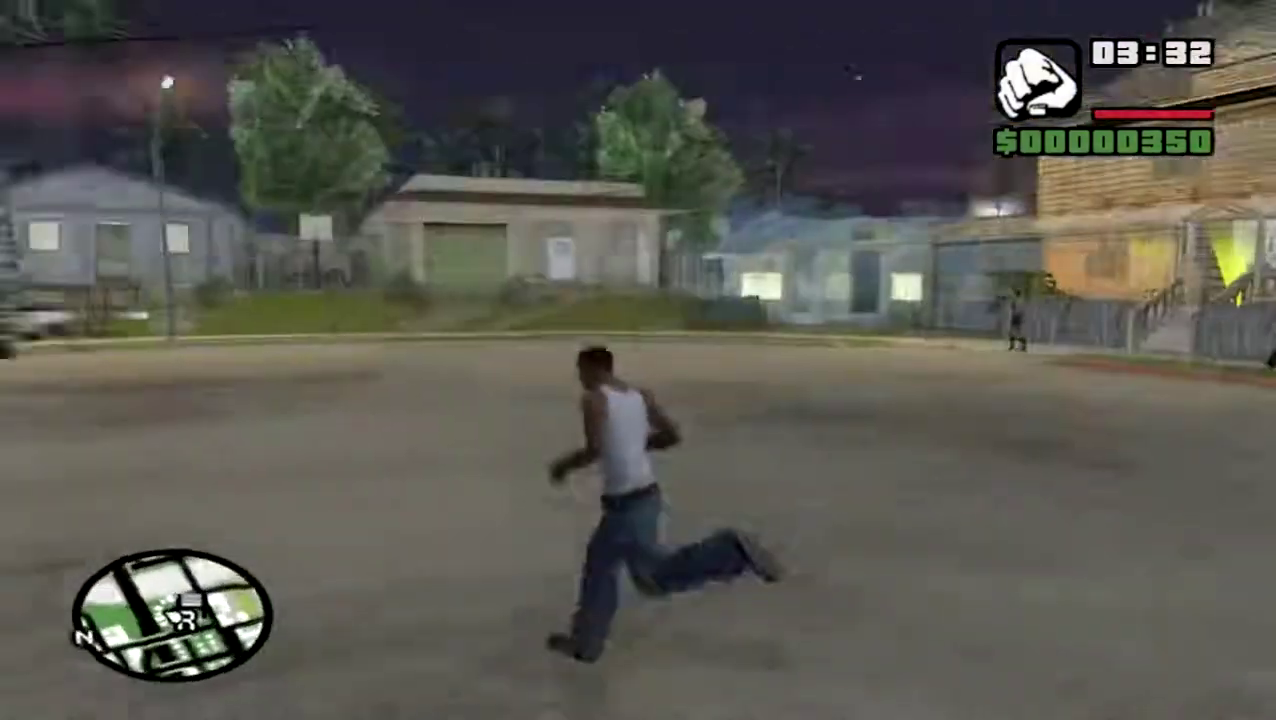